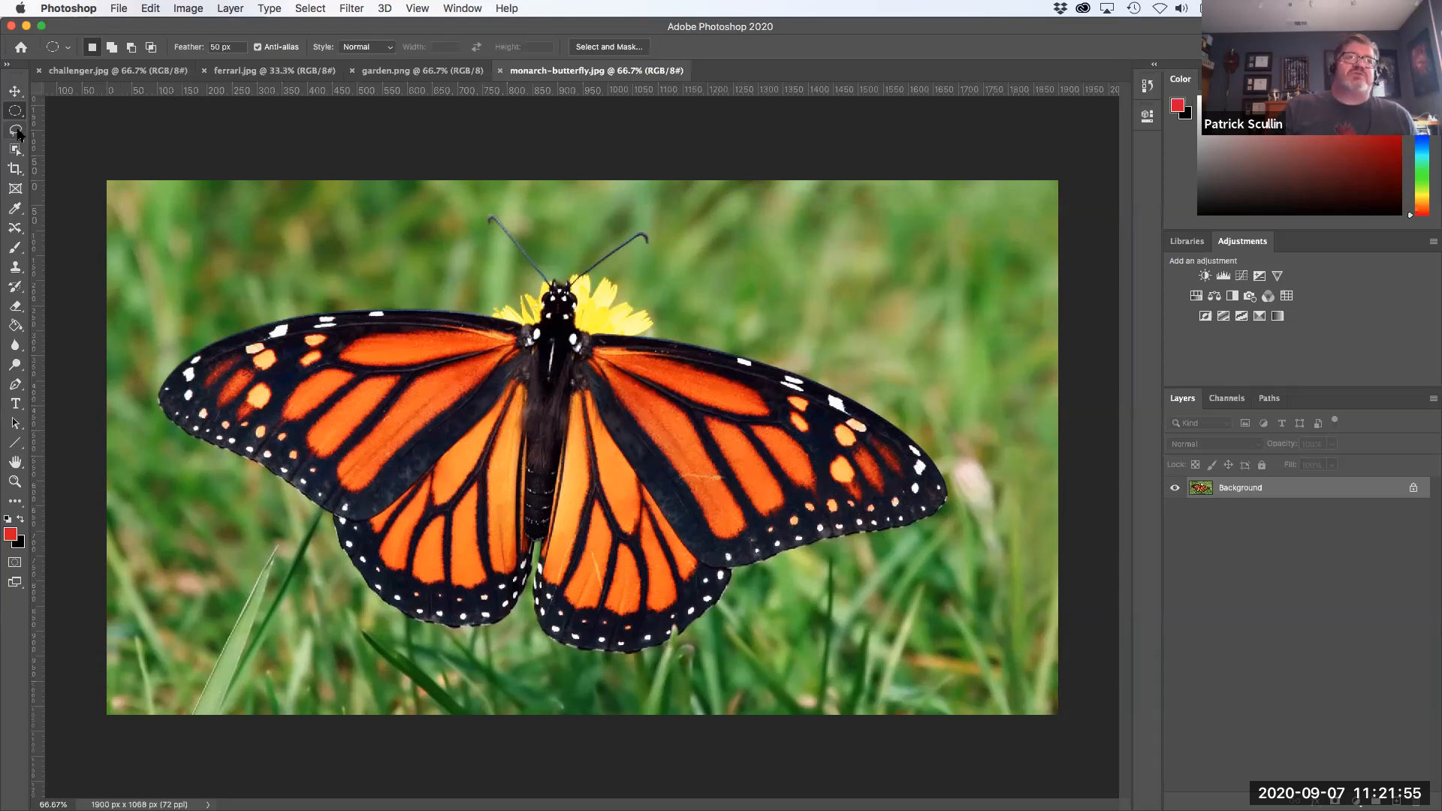
# Try freehand Lasso selections around the butterfly's left upper wing and loosely around its head, clearing each selection
pyautogui.click(17, 132)
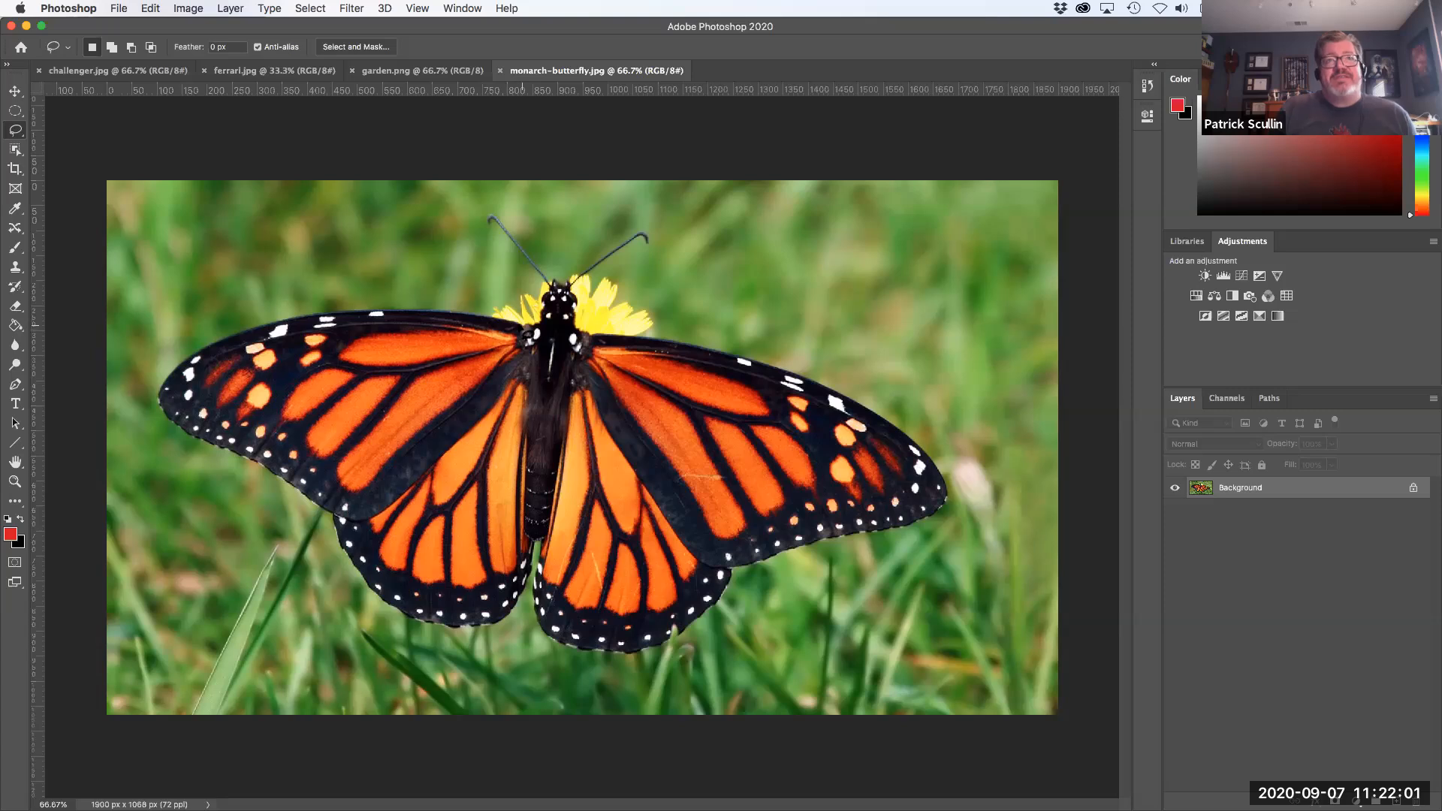
pyautogui.moveTo(475, 316)
pyautogui.mouseDown()
pyautogui.moveTo(291, 319)
pyautogui.moveTo(161, 392)
pyautogui.mouseUp()
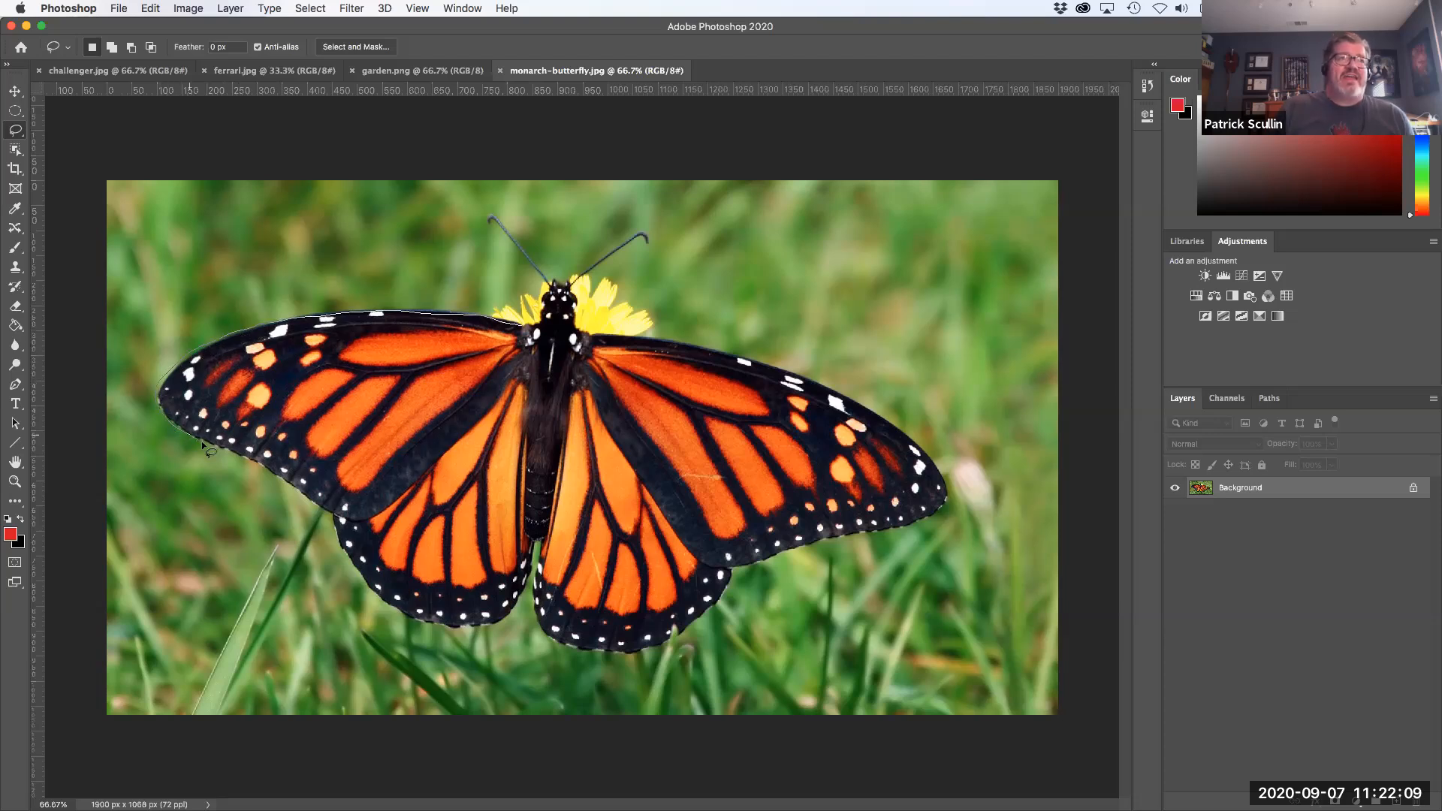
pyautogui.moveTo(291, 486); pyautogui.dragTo(349, 519)
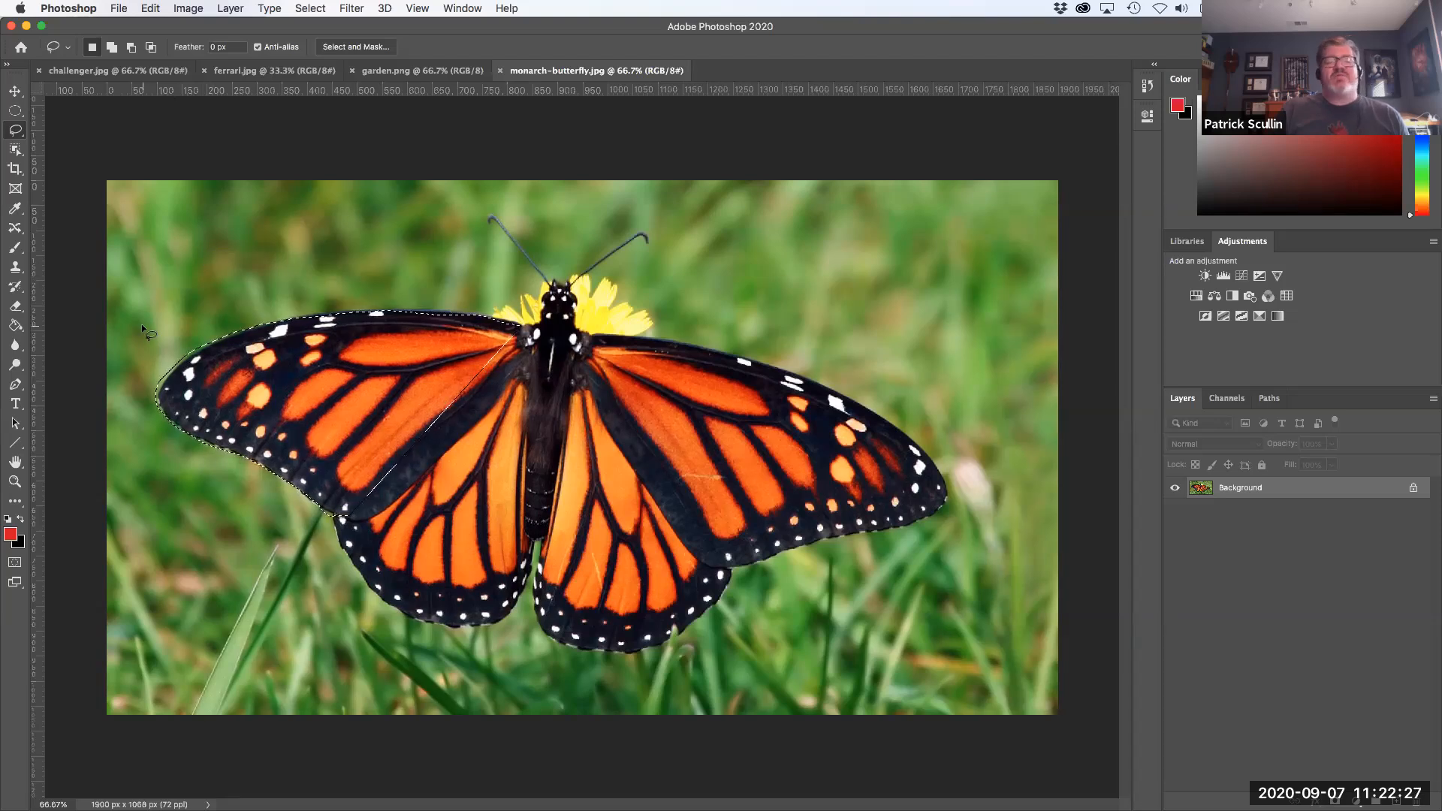
pyautogui.press('super+d')
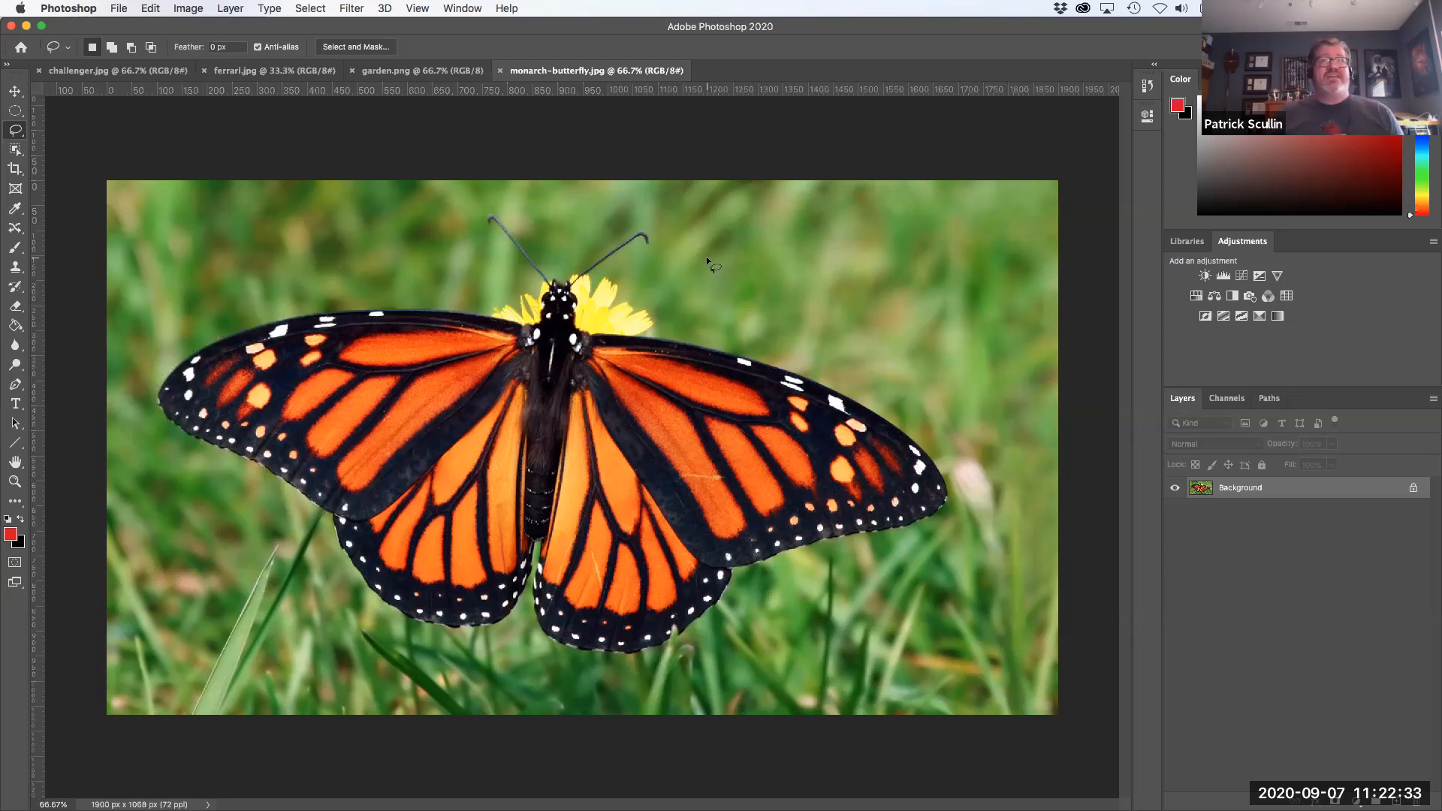
pyautogui.moveTo(677, 227)
pyautogui.mouseDown()
pyautogui.moveTo(742, 379)
pyautogui.moveTo(663, 275)
pyautogui.mouseUp()
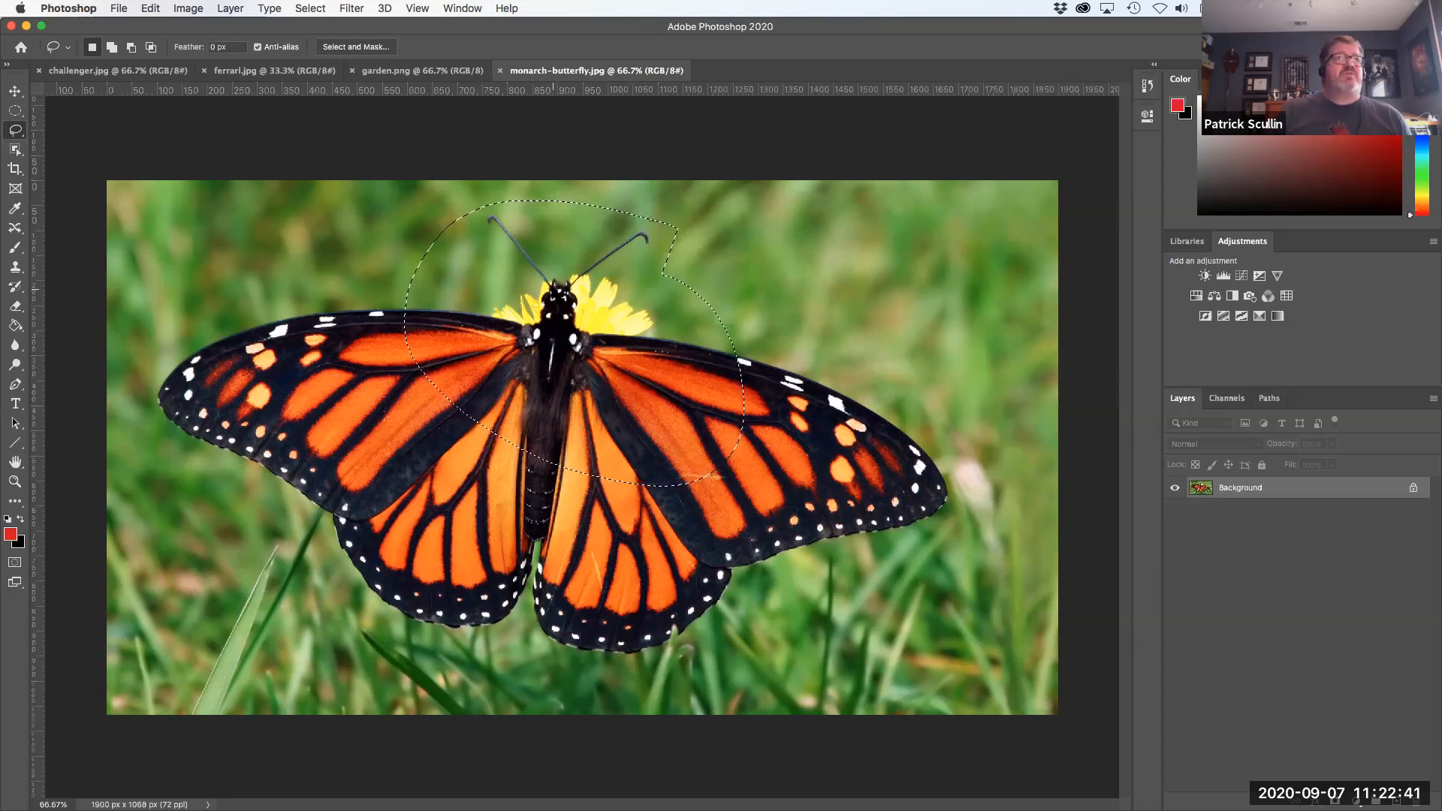
pyautogui.press('super+d')
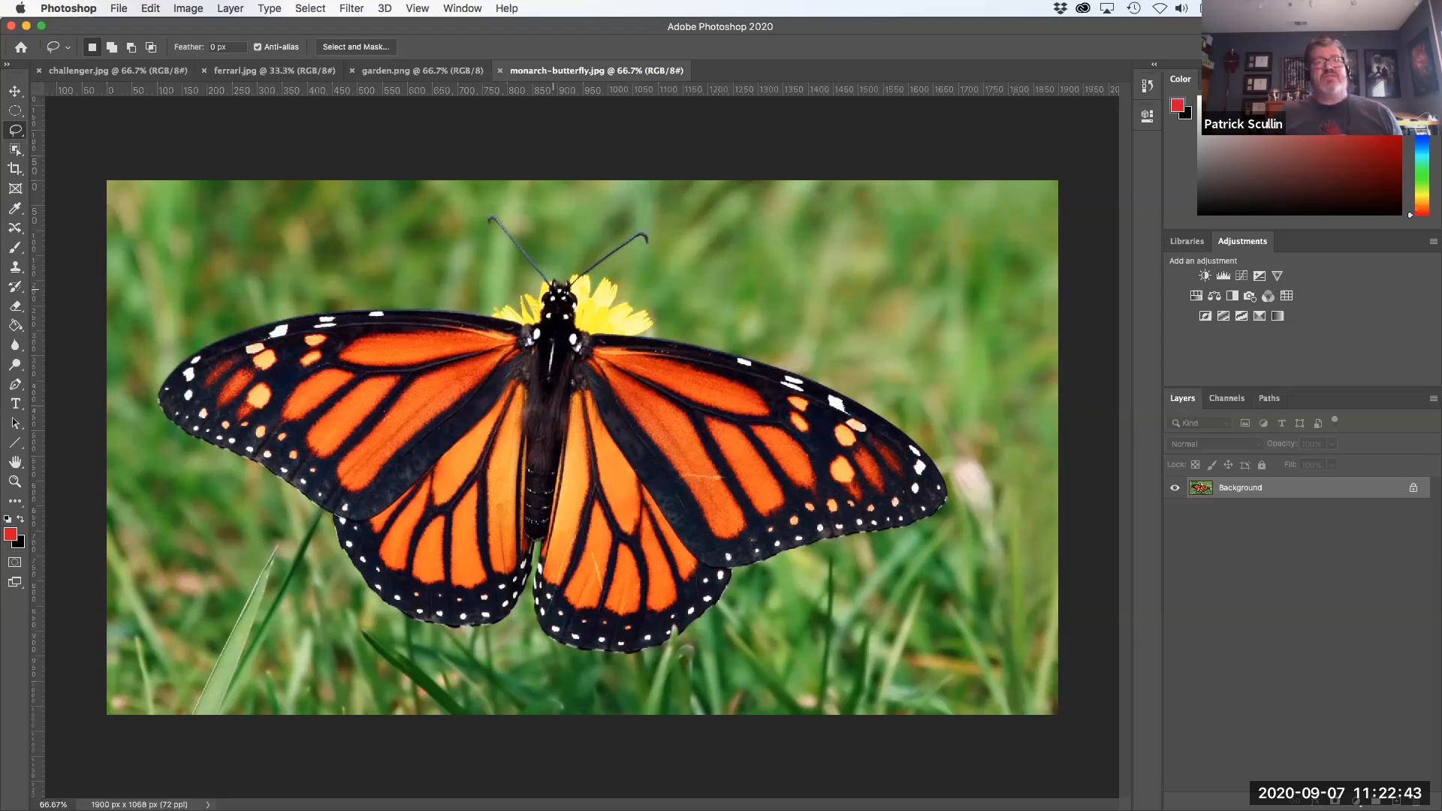
# Try outlining the butterfly's left wings with straight segments using the Polygonal Lasso Tool, and clear the selection
pyautogui.click(17, 131)
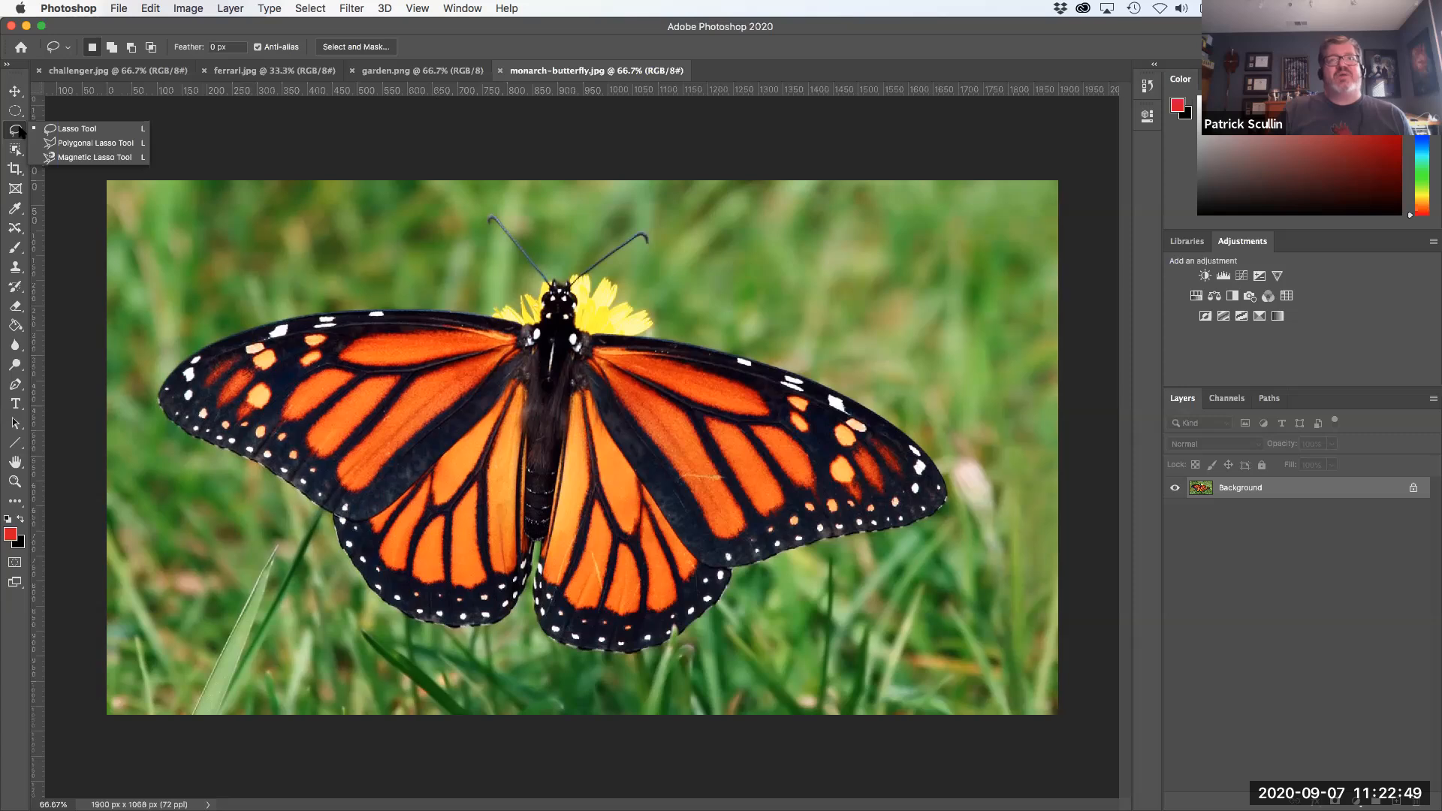
pyautogui.click(117, 143)
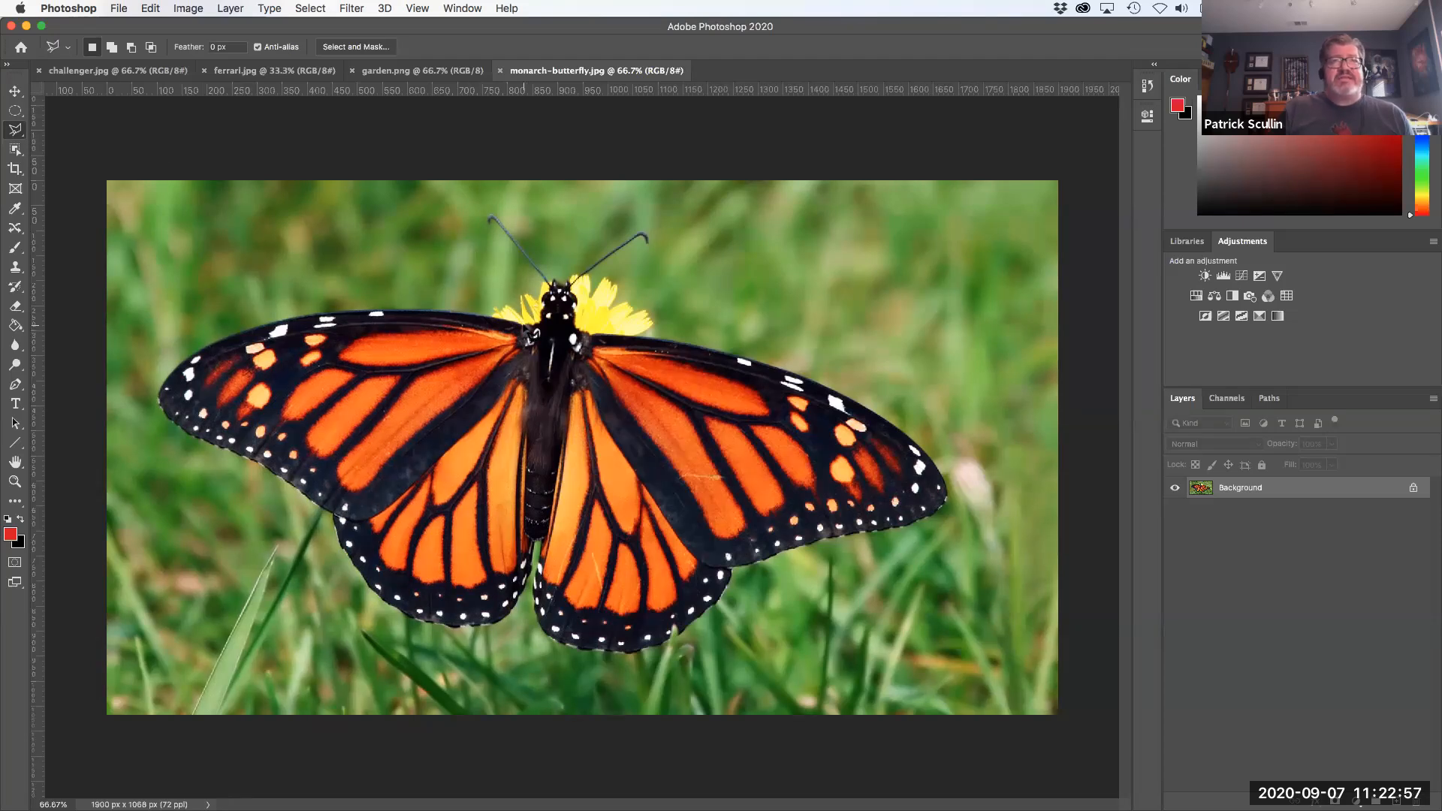
pyautogui.click(486, 324)
pyautogui.click(438, 311)
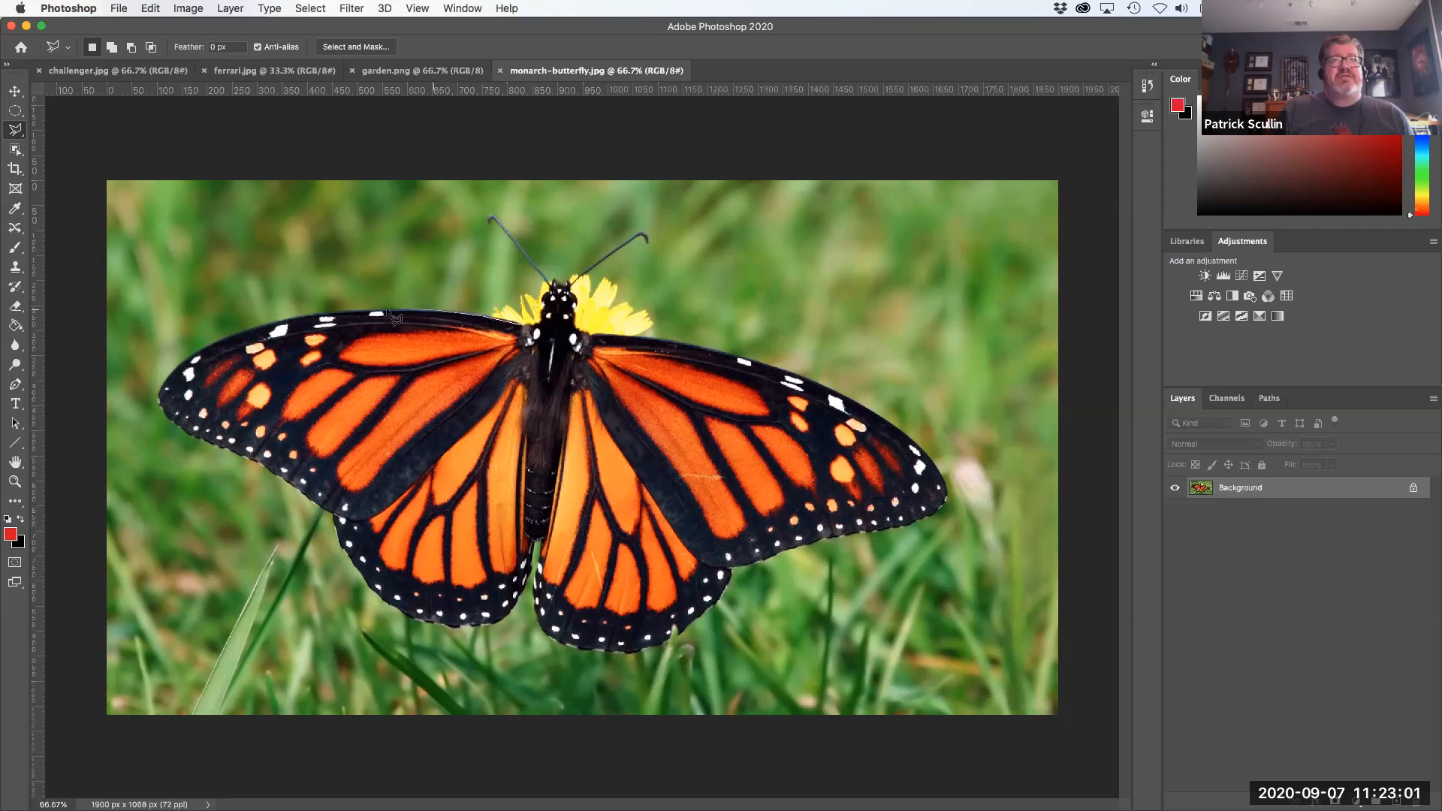
pyautogui.click(374, 310)
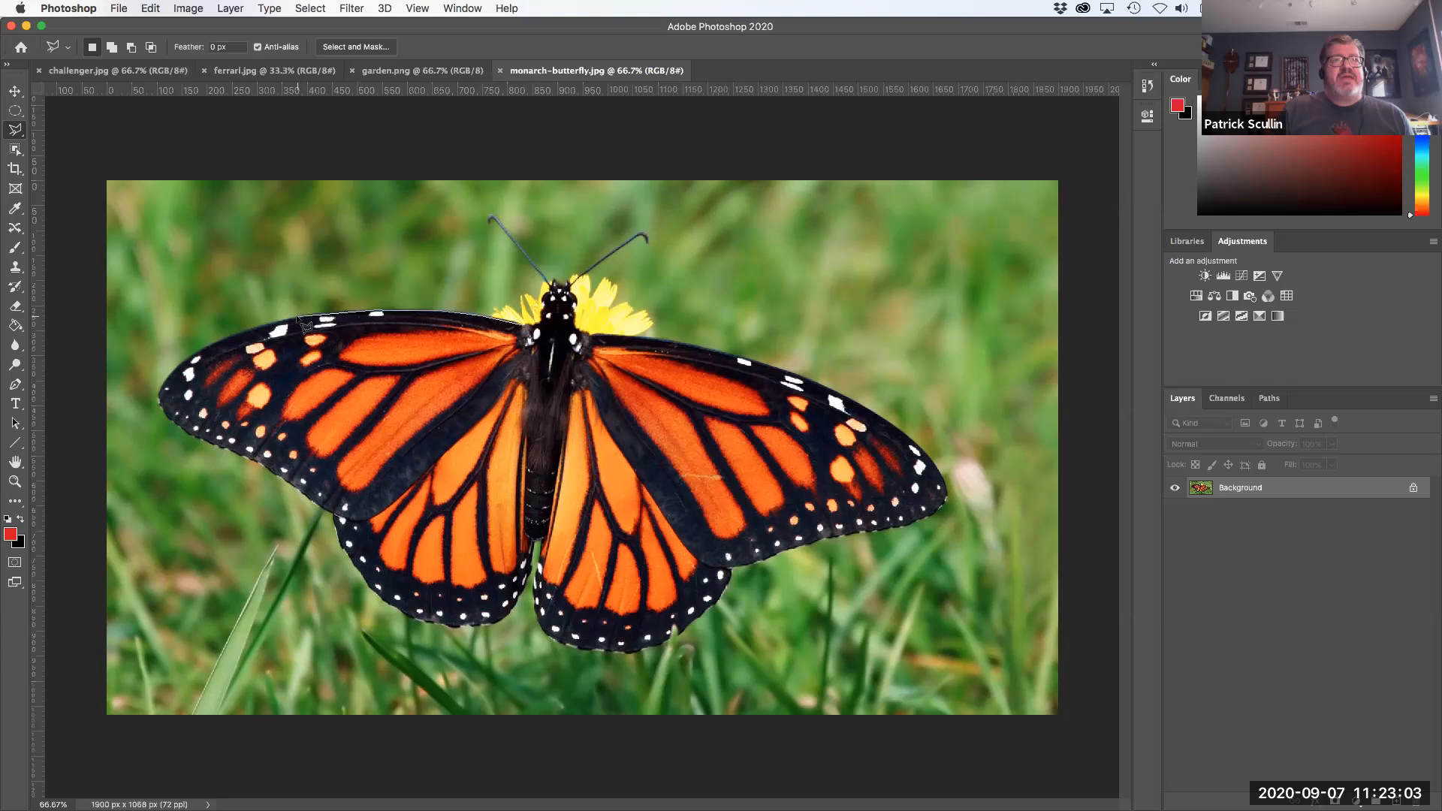
pyautogui.click(298, 316)
pyautogui.click(256, 326)
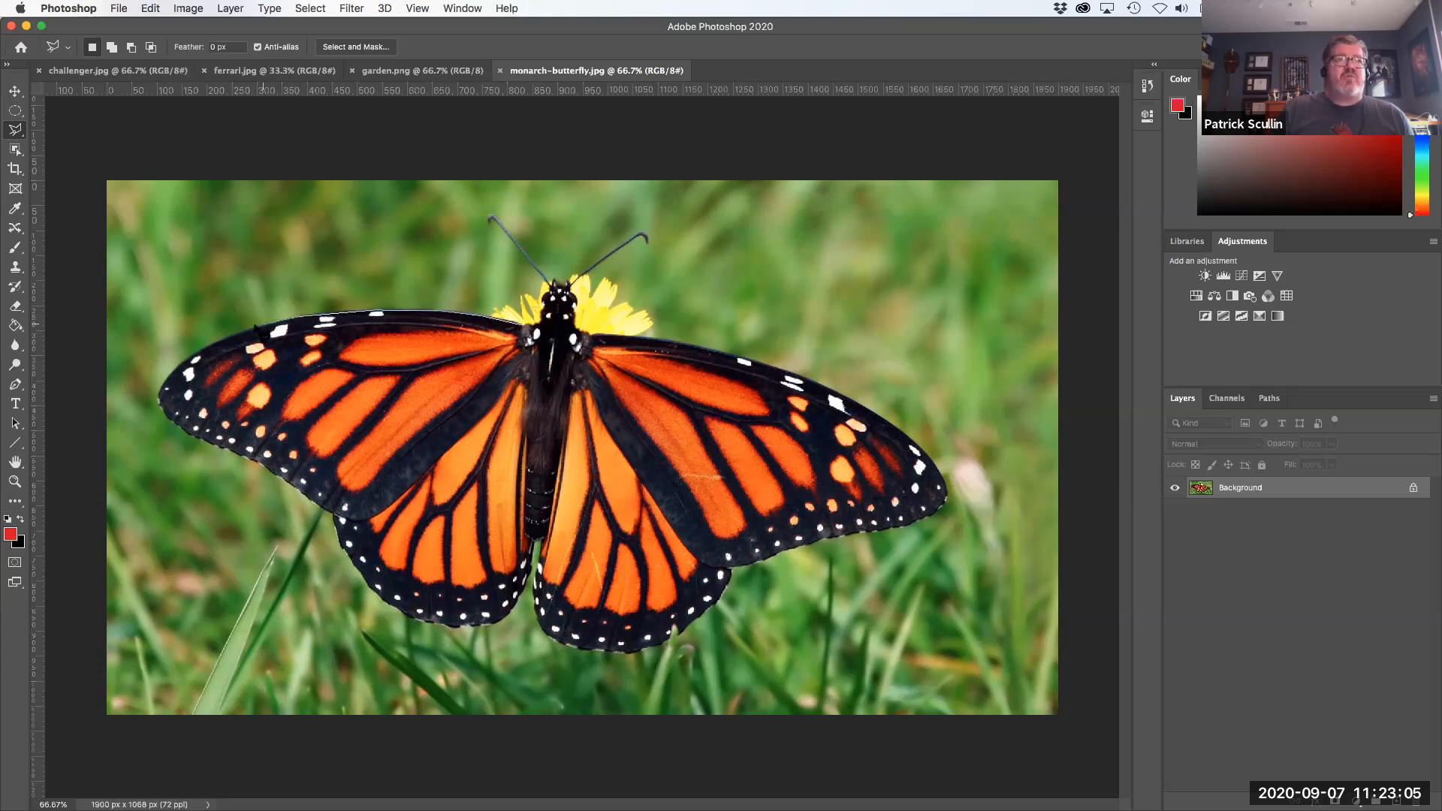
pyautogui.click(214, 345)
pyautogui.click(169, 373)
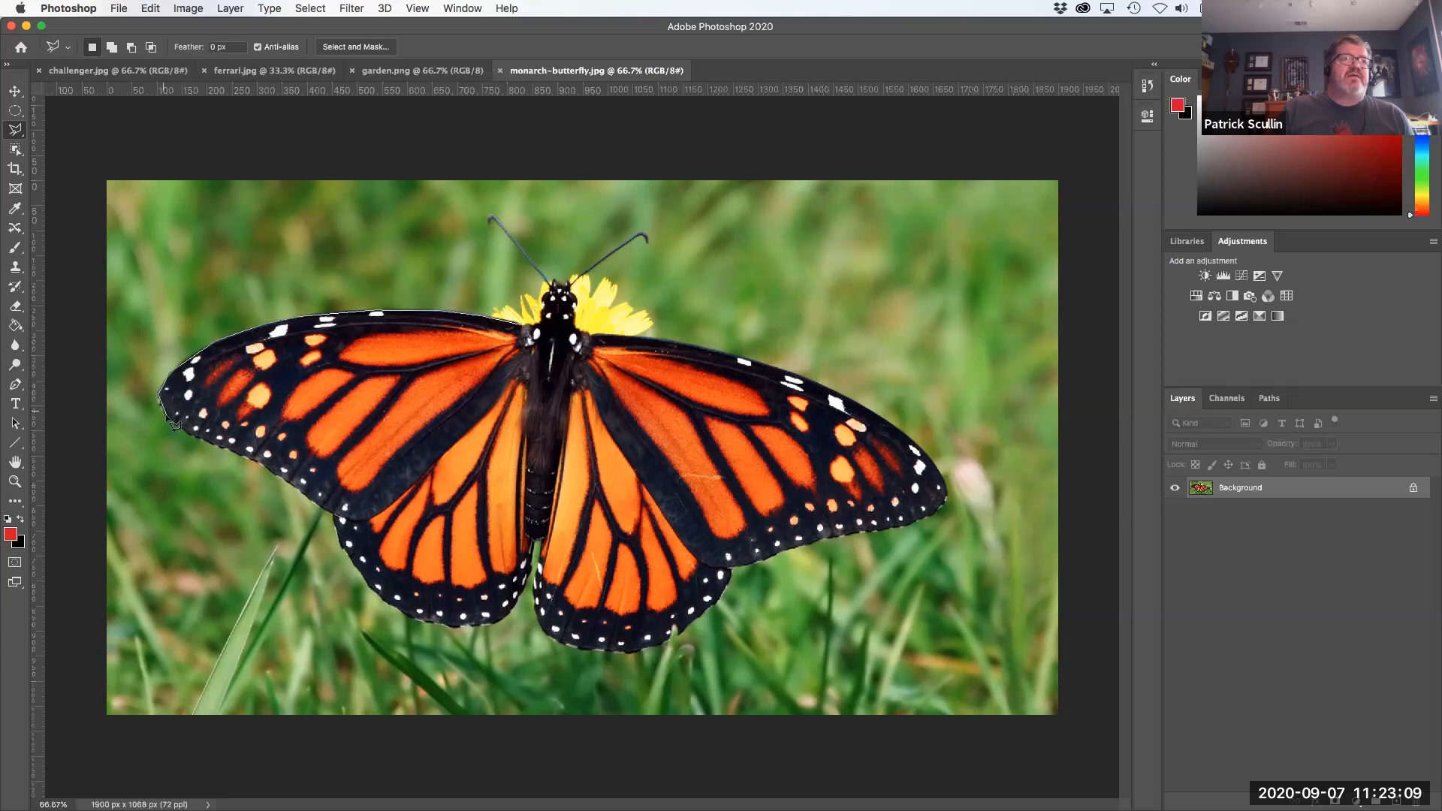
pyautogui.click(191, 435)
pyautogui.click(245, 457)
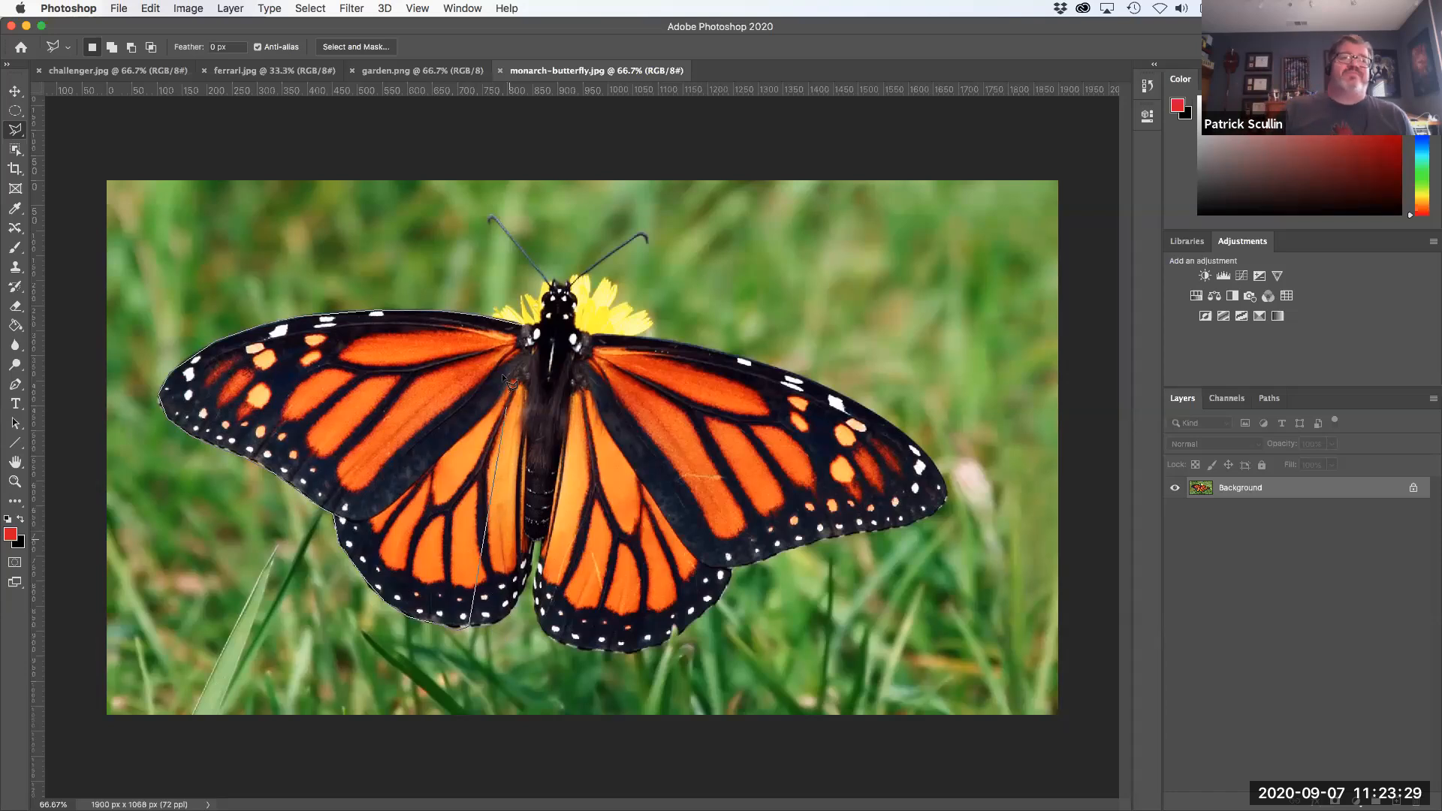
pyautogui.click(528, 338)
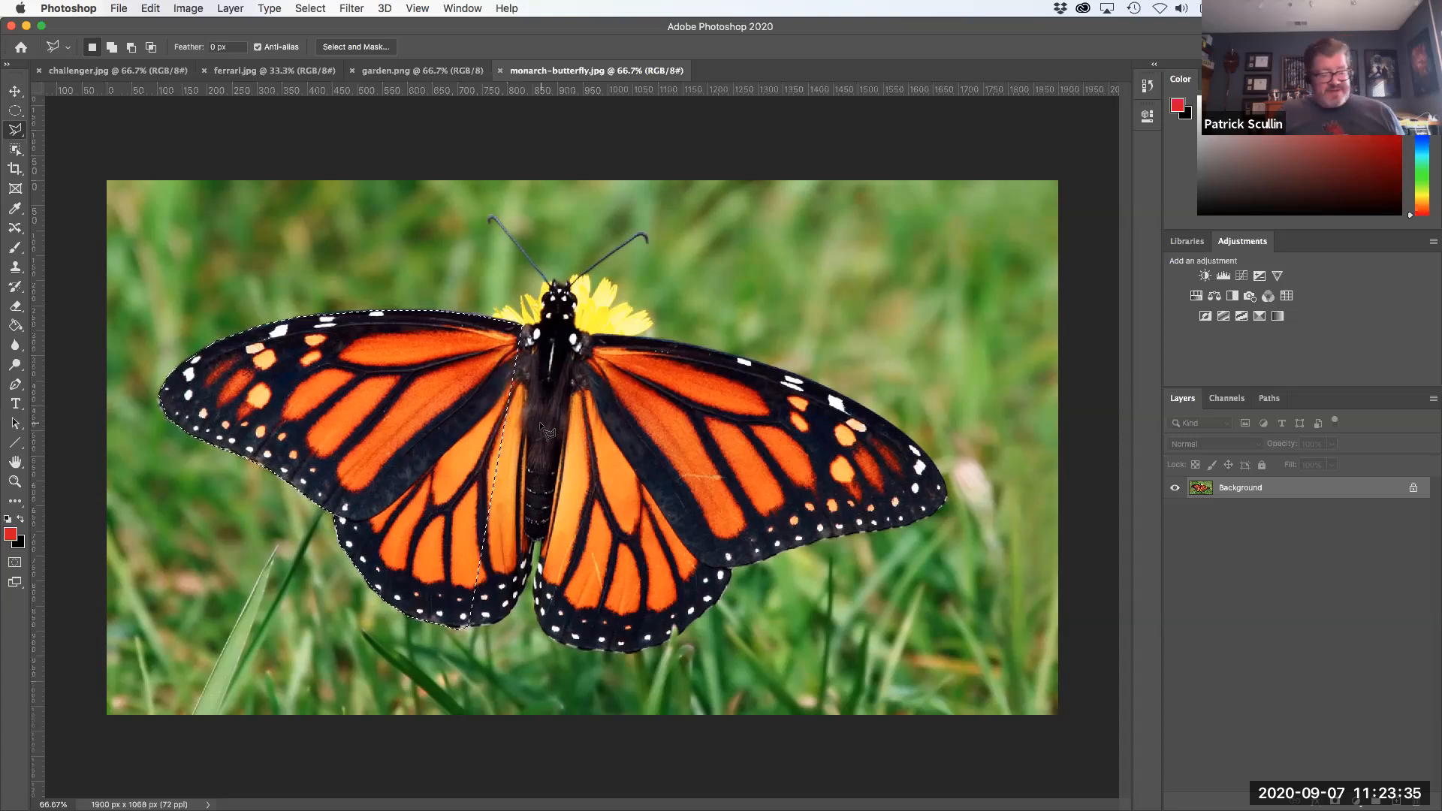
pyautogui.press('super+d')
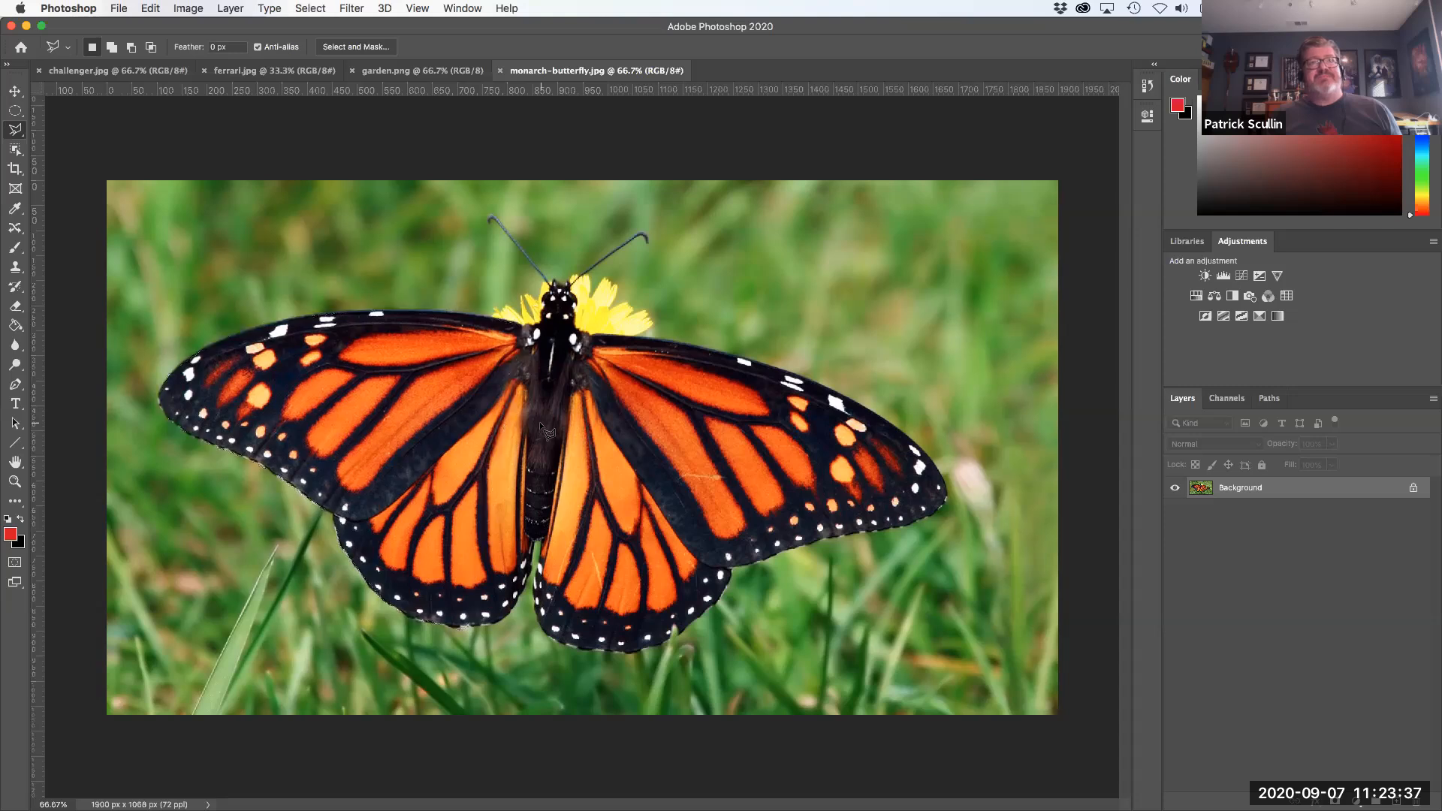
# Select the whole butterfly by tracing its outline with the Magnetic Lasso Tool, starting where the left wing meets the body
pyautogui.rightClick(15, 129)
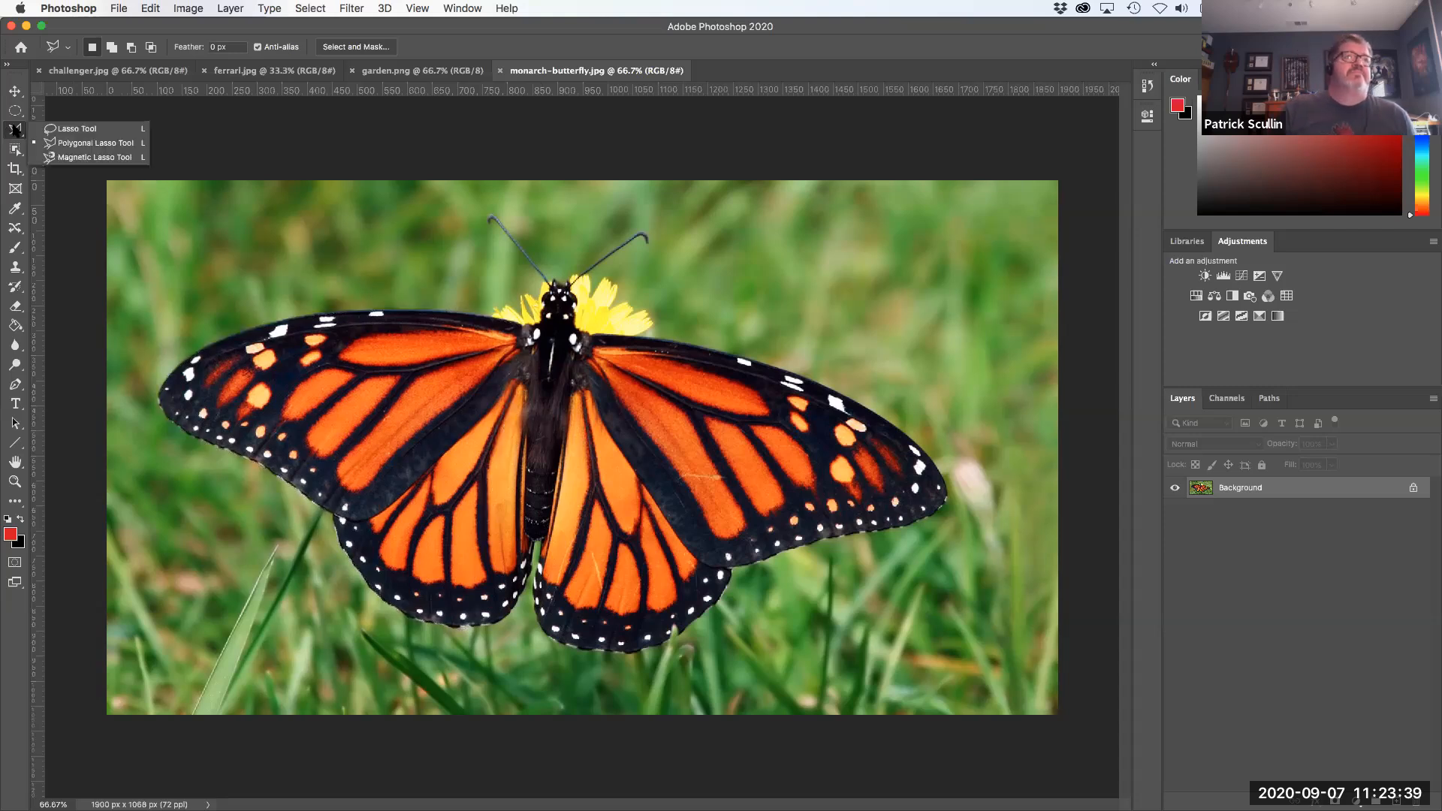
pyautogui.click(73, 157)
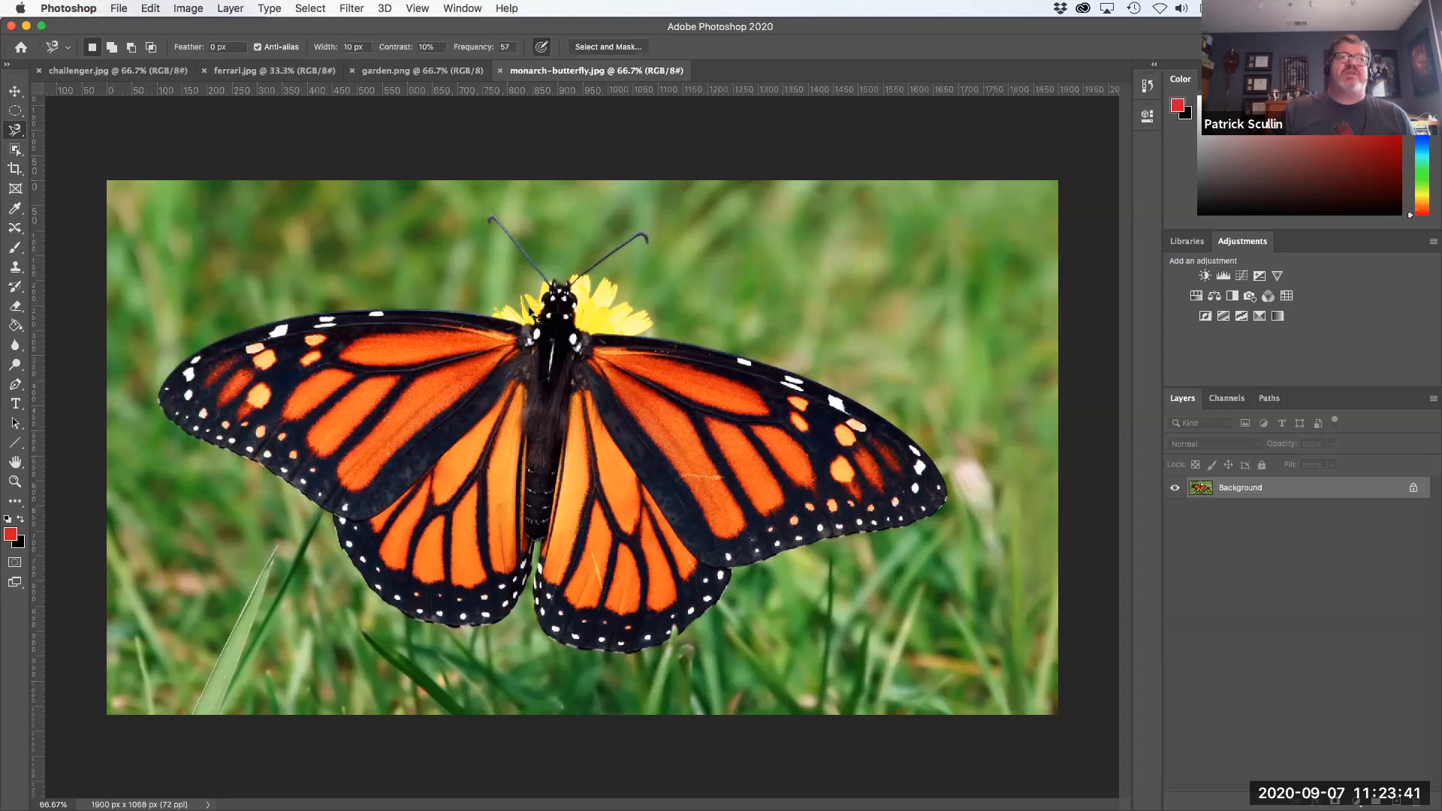
pyautogui.click(538, 331)
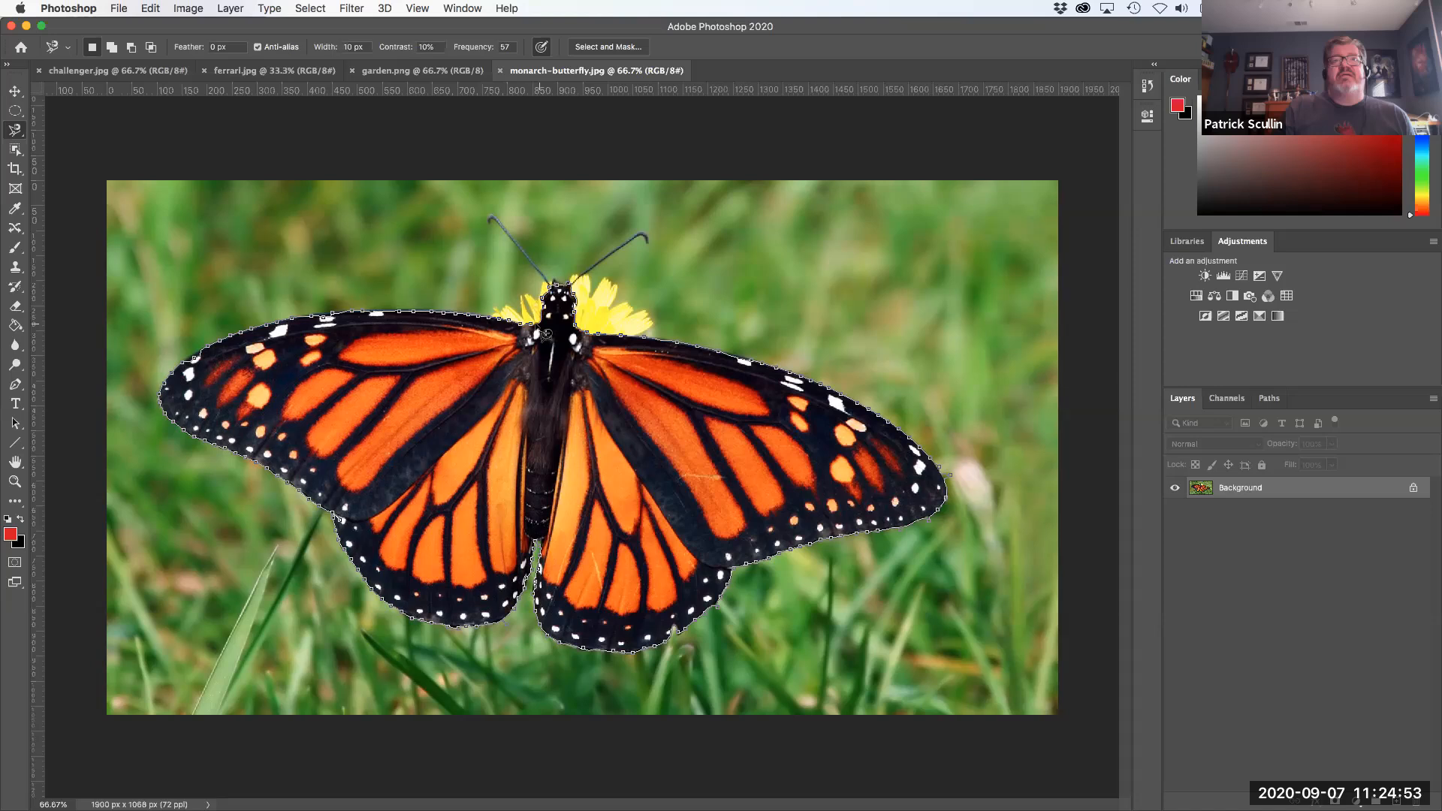
pyautogui.doubleClick(548, 381)
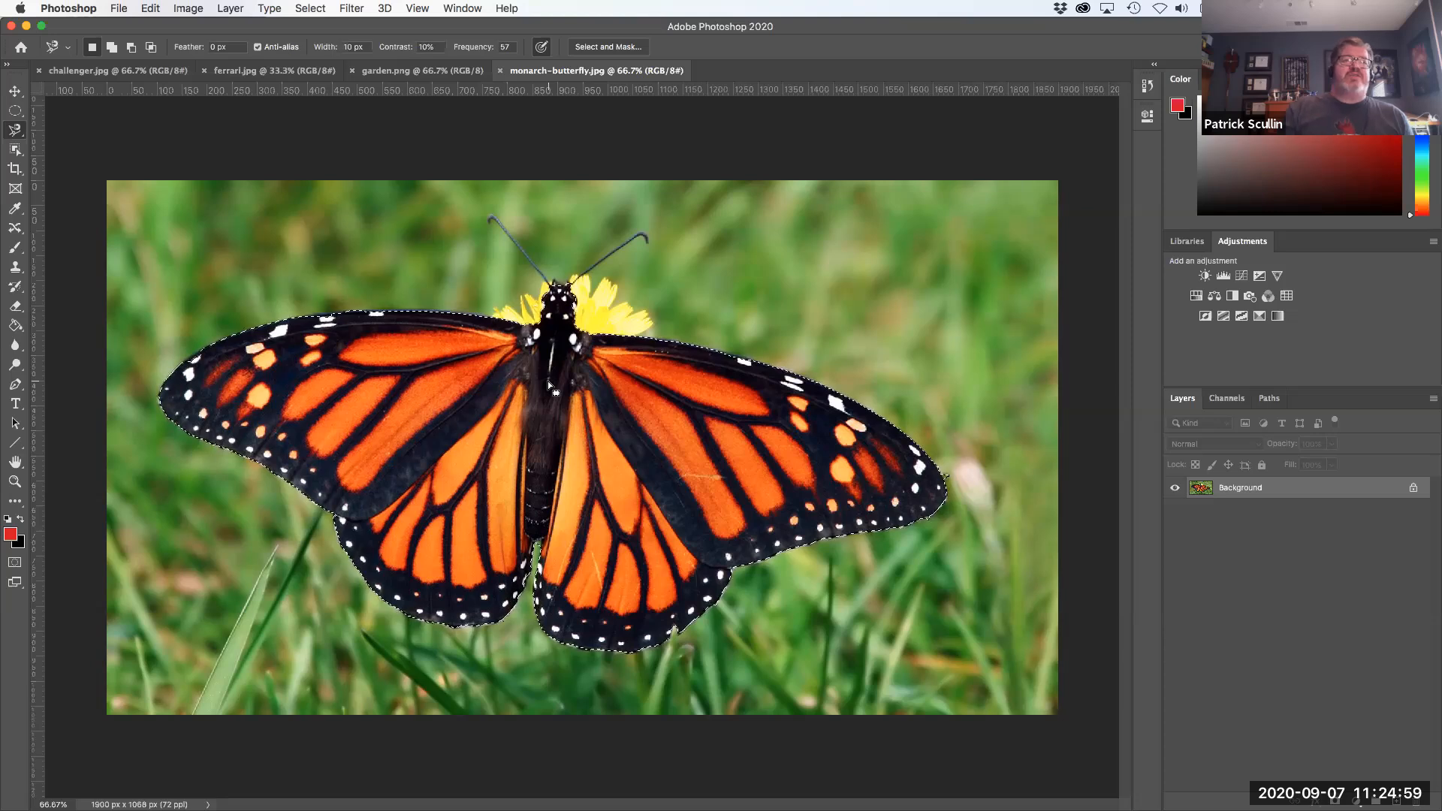
# Add the missed notch beside the white spot near the left wing tip to the selection with the Lasso Tool
pyautogui.press('super+equal')
pyautogui.press('super+equal')
pyautogui.moveTo(547, 381); pyautogui.dragTo(621, 387)
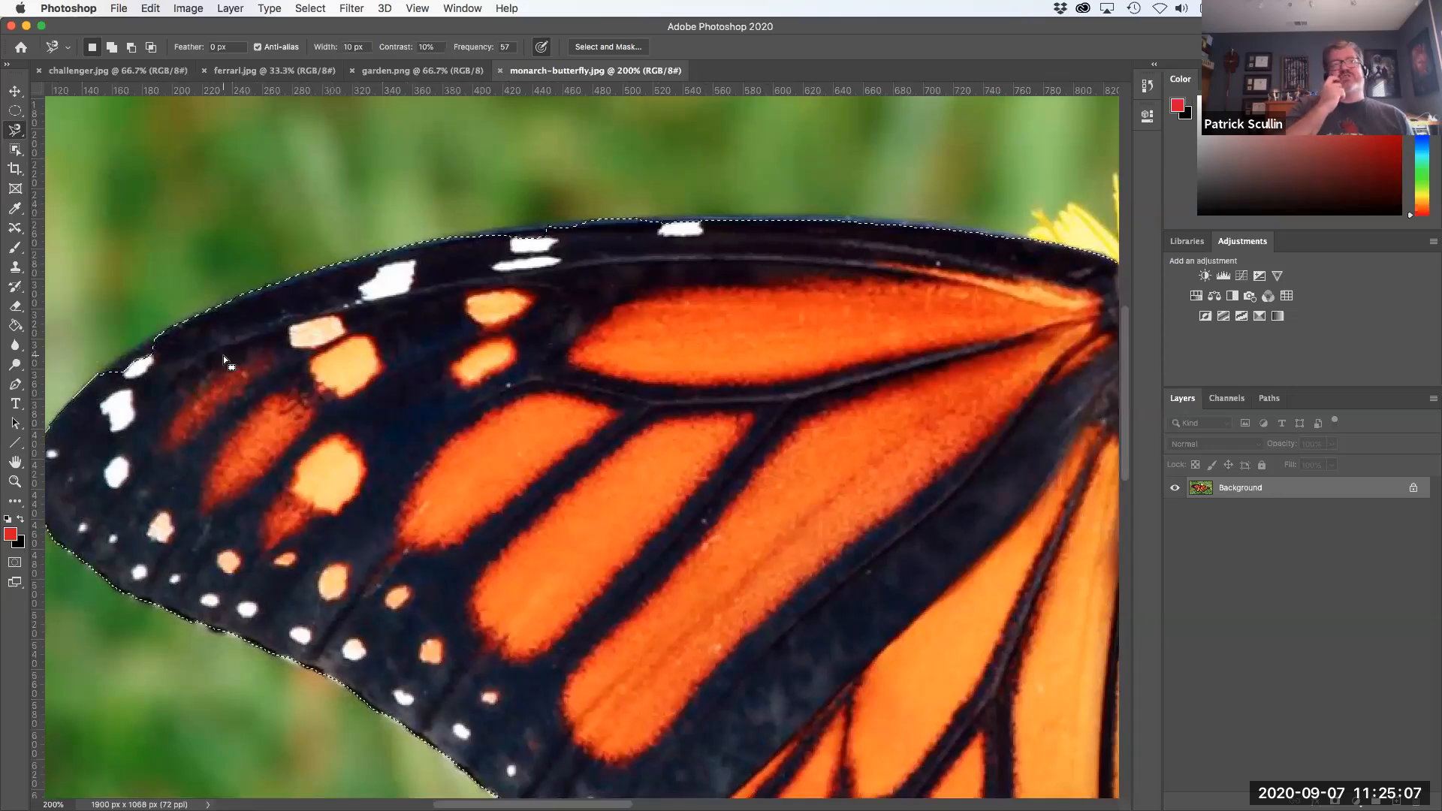
pyautogui.moveTo(219, 374); pyautogui.dragTo(268, 344)
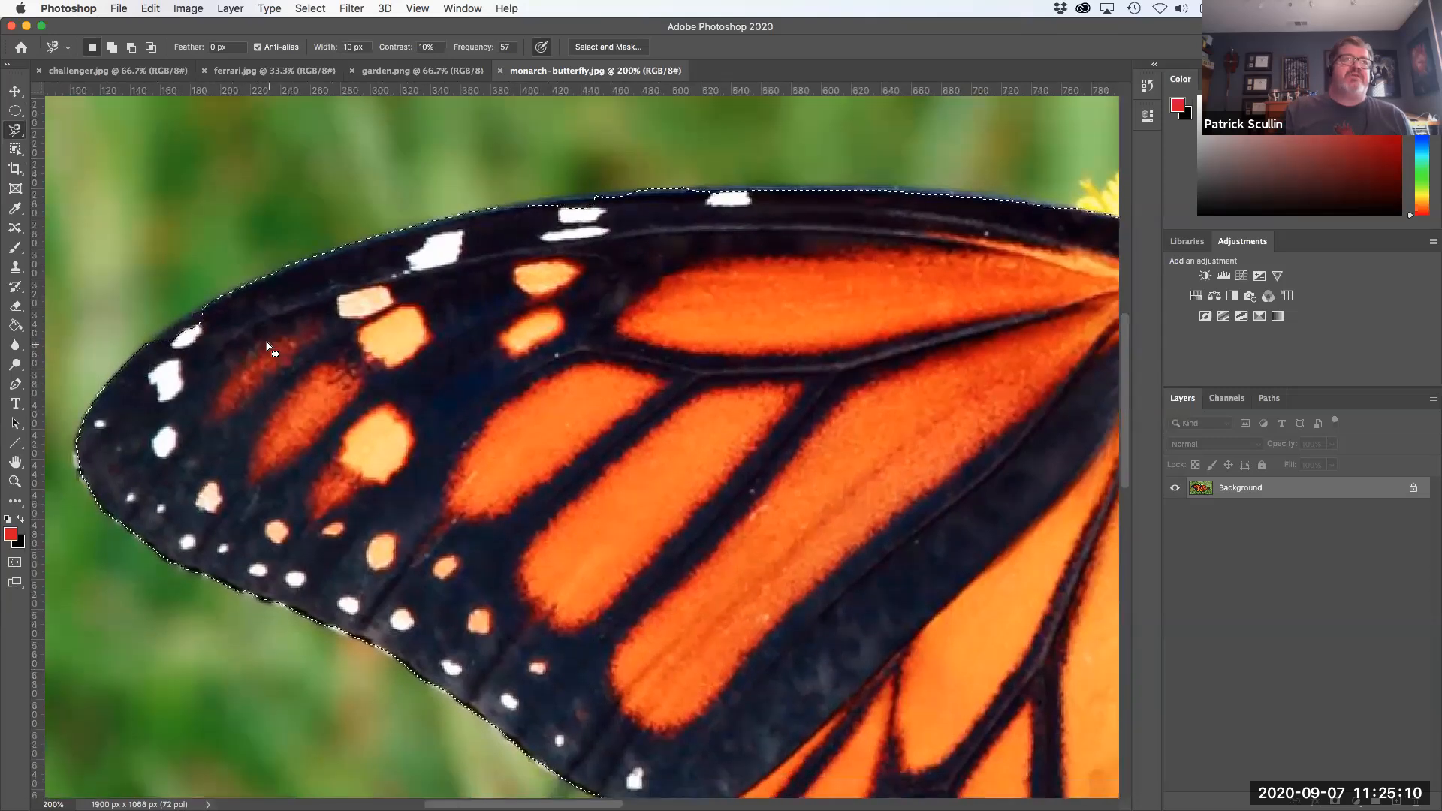
pyautogui.click(23, 130)
pyautogui.click(90, 129)
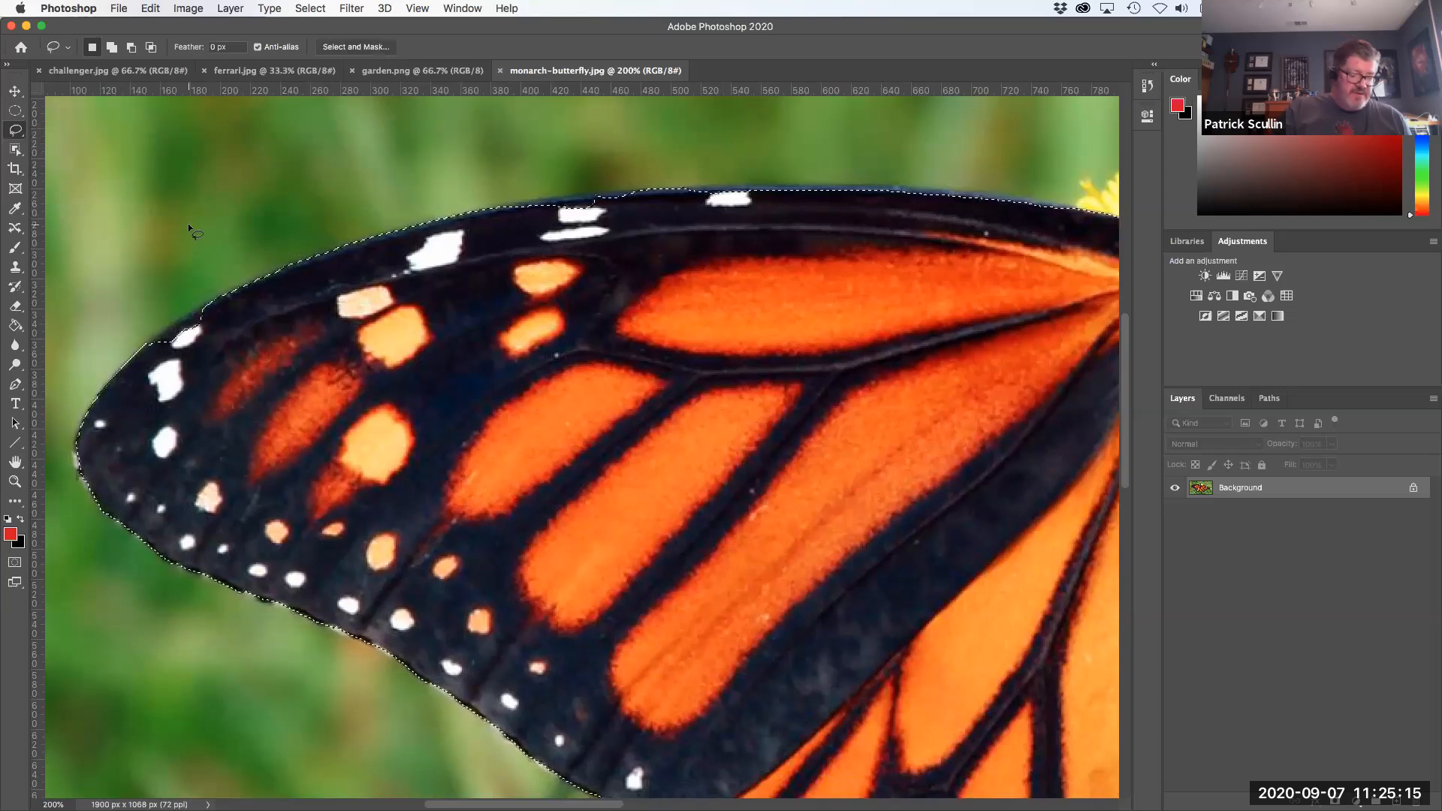
pyautogui.press('shift')
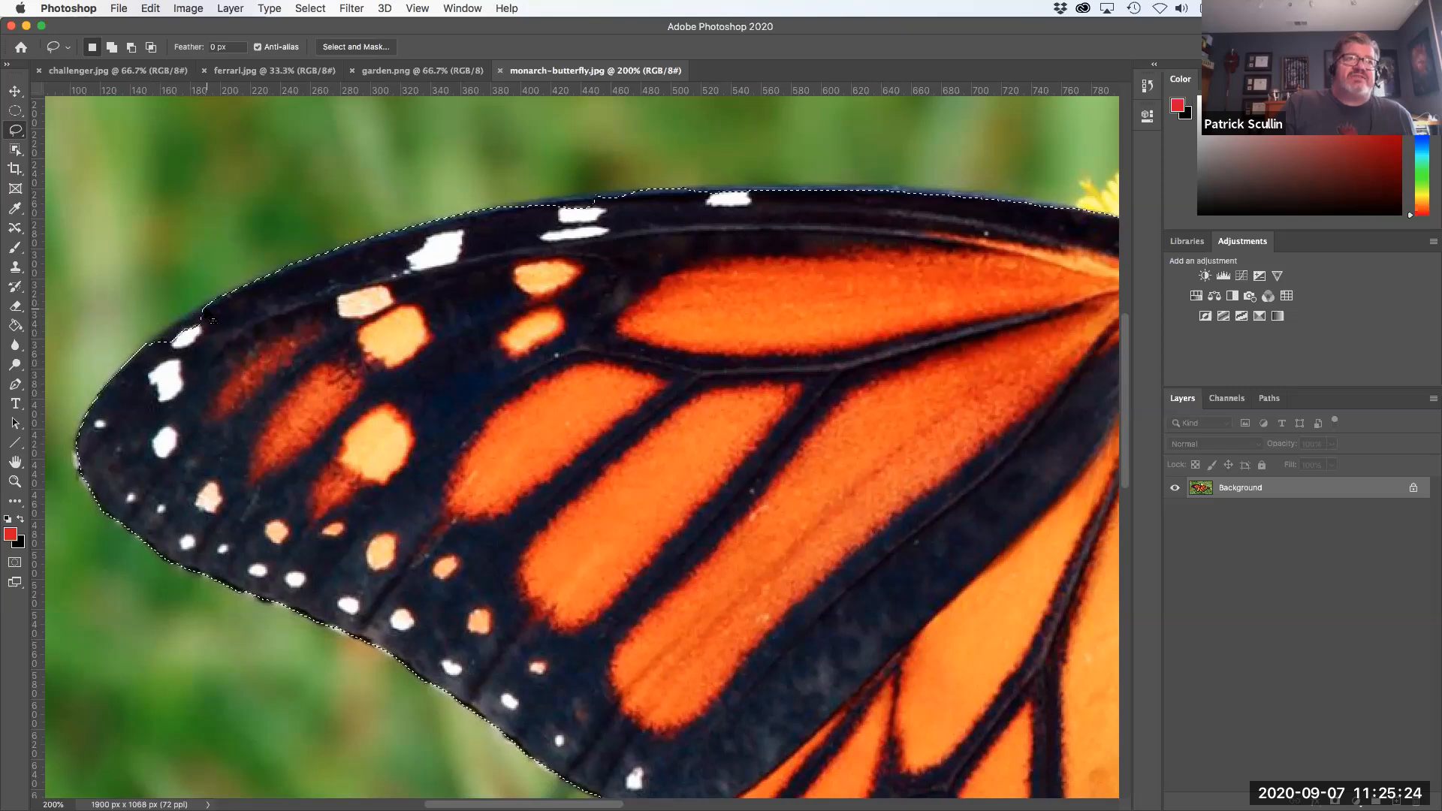
pyautogui.press('super+plus')
pyautogui.moveTo(180, 369)
pyautogui.mouseDown()
pyautogui.moveTo(483, 428)
pyautogui.moveTo(1004, 466)
pyautogui.moveTo(576, 416)
pyautogui.mouseUp()
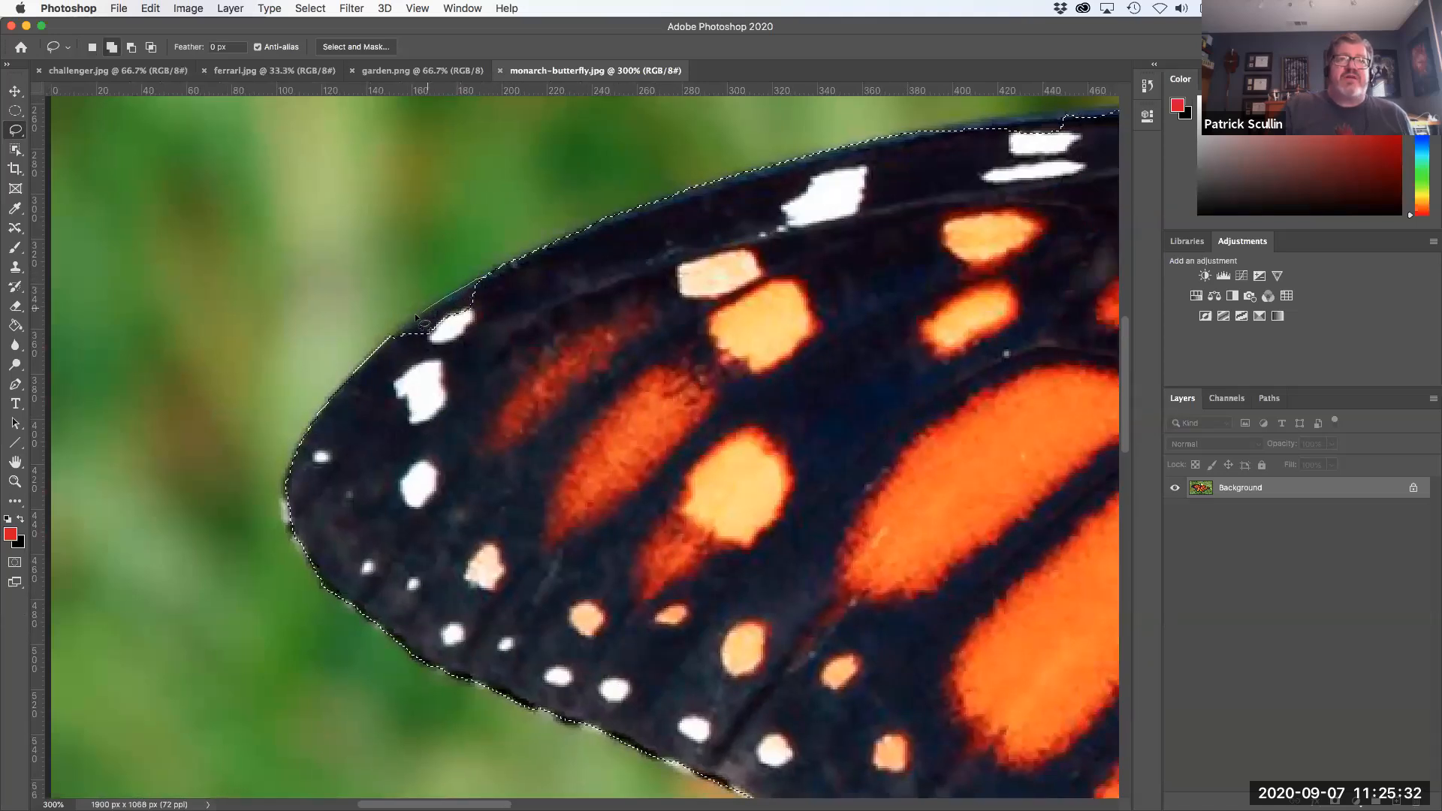
pyautogui.moveTo(394, 367)
pyautogui.mouseDown()
pyautogui.moveTo(460, 348)
pyautogui.moveTo(487, 289)
pyautogui.mouseUp()
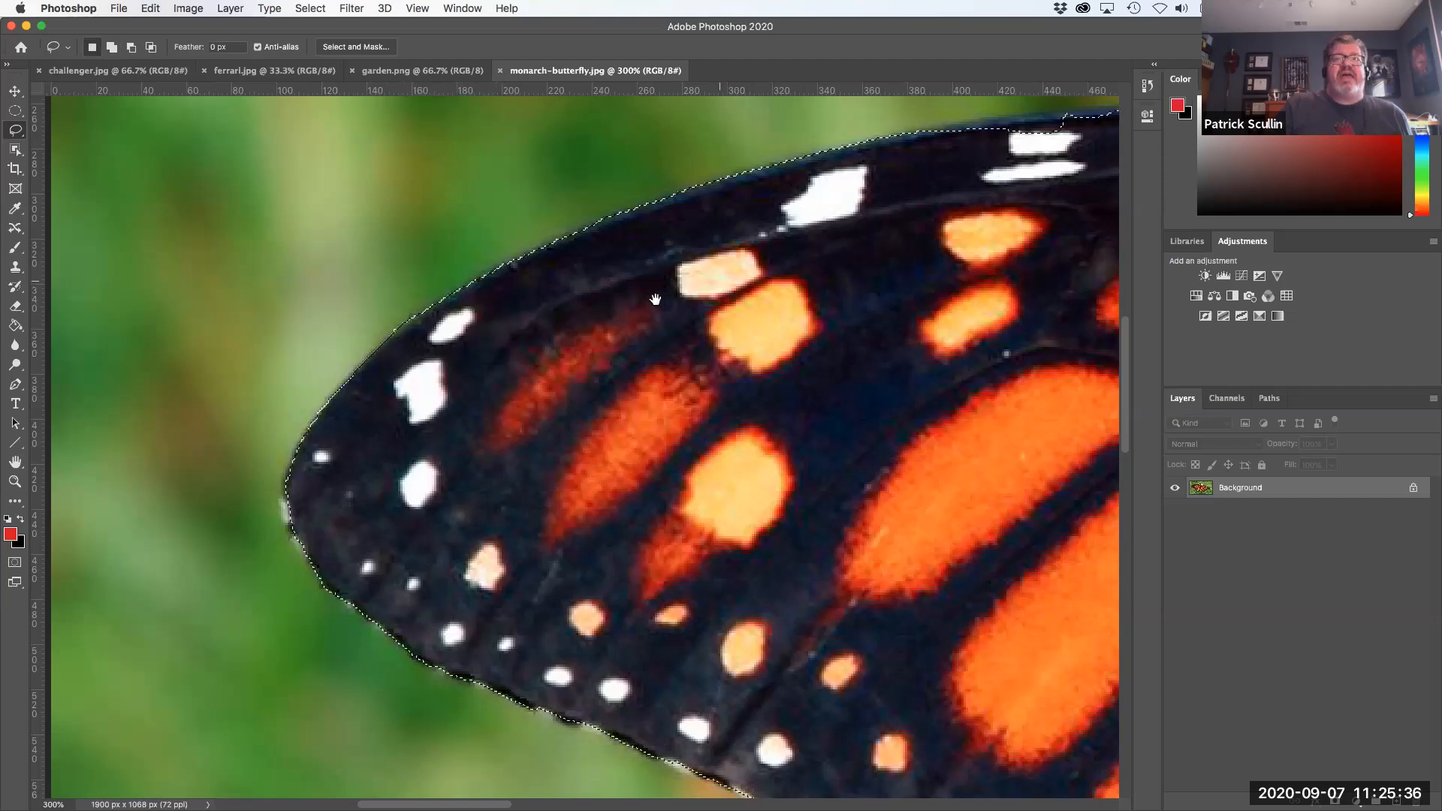
# Add the missed slivers along the left wing's upper edge, near the white spots, to the selection
pyautogui.moveTo(656, 299); pyautogui.dragTo(328, 383)
pyautogui.moveTo(613, 272); pyautogui.dragTo(412, 331)
pyautogui.press('shift')
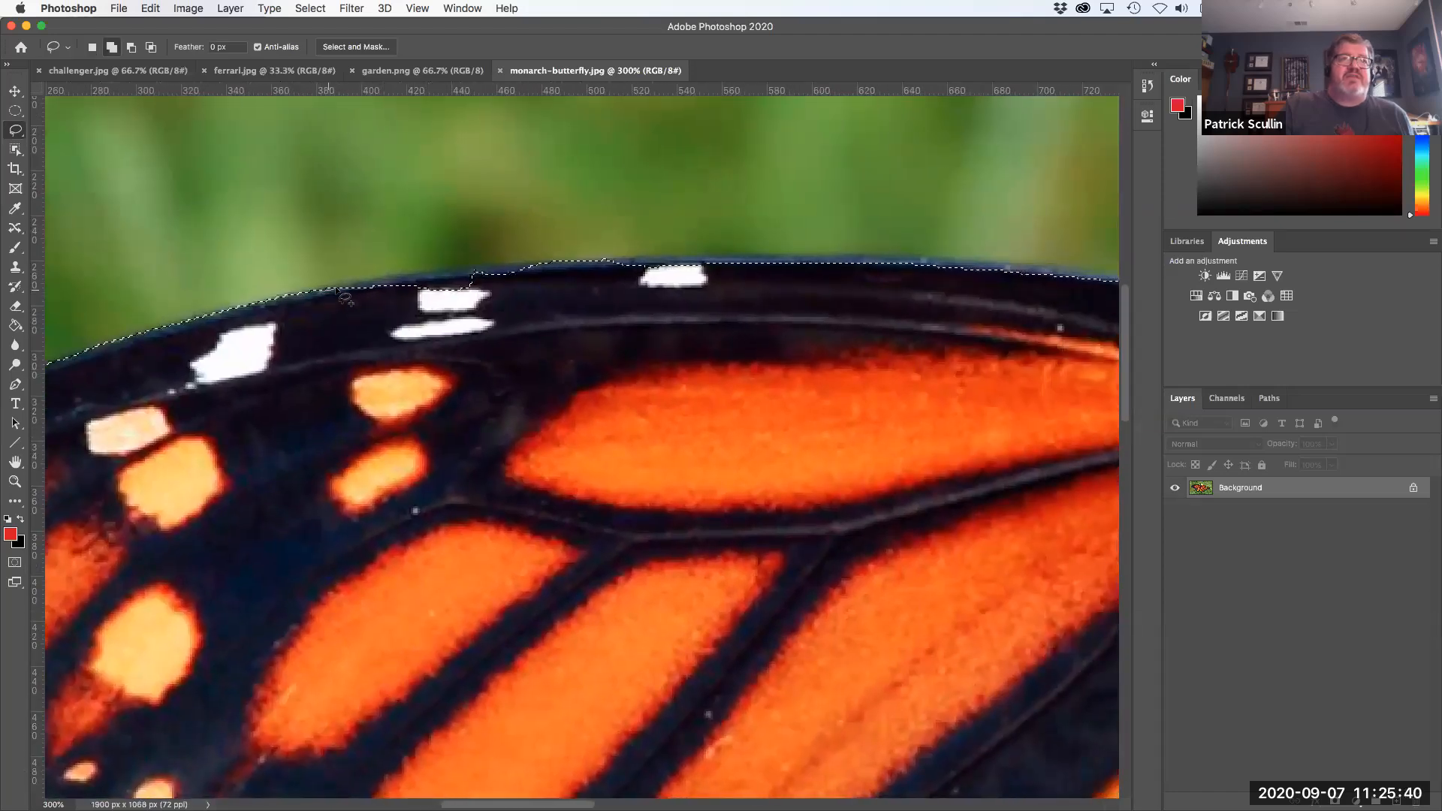
pyautogui.moveTo(390, 282)
pyautogui.mouseDown()
pyautogui.moveTo(502, 271)
pyautogui.moveTo(606, 315)
pyautogui.moveTo(431, 350)
pyautogui.moveTo(323, 347)
pyautogui.mouseUp()
pyautogui.moveTo(742, 330); pyautogui.dragTo(395, 386)
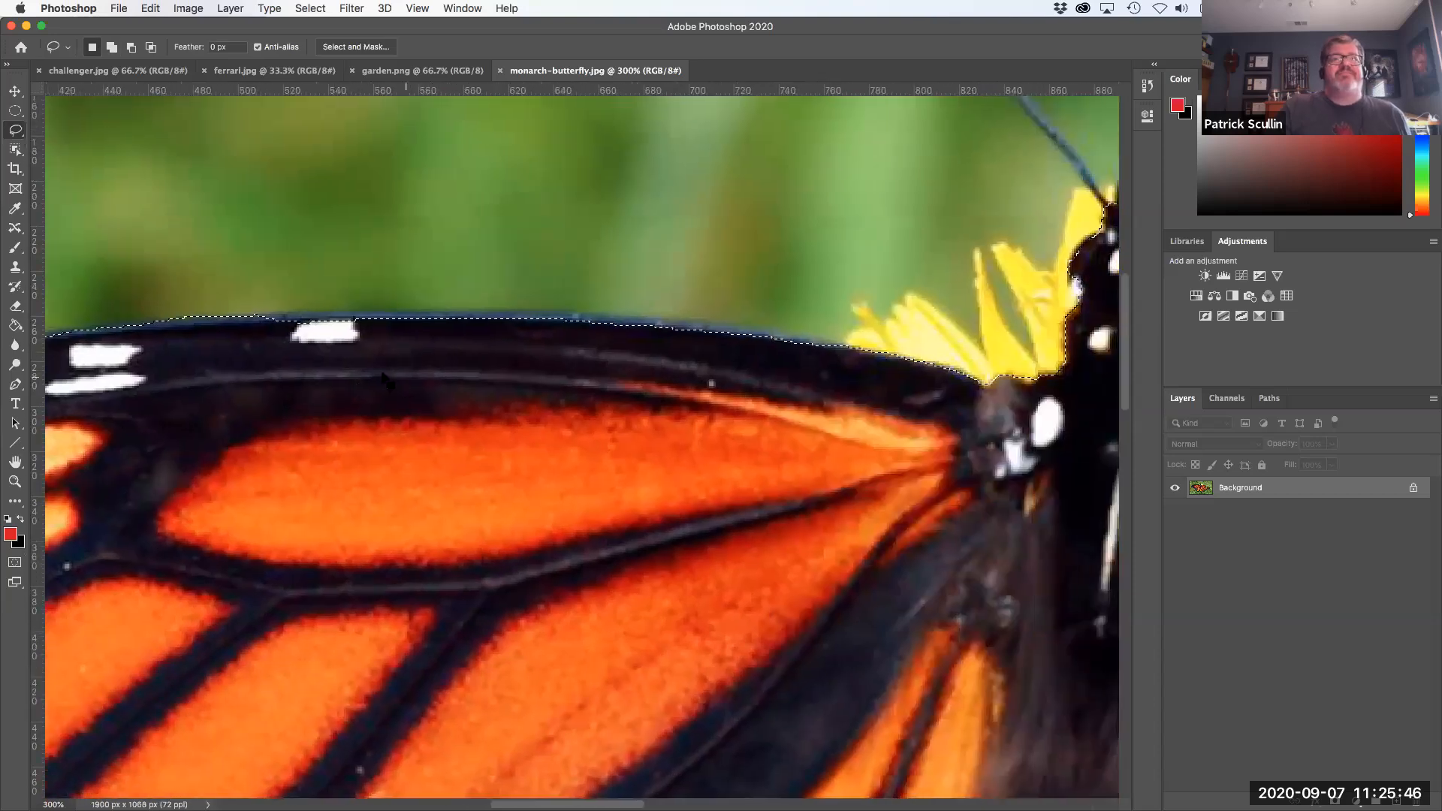
pyautogui.moveTo(239, 321)
pyautogui.mouseDown()
pyautogui.moveTo(524, 318)
pyautogui.moveTo(499, 355)
pyautogui.moveTo(319, 395)
pyautogui.moveTo(228, 349)
pyautogui.mouseUp()
# Add the missed areas at the top of the head and along the right wing's upper edge to the selection
pyautogui.moveTo(760, 388); pyautogui.dragTo(175, 423)
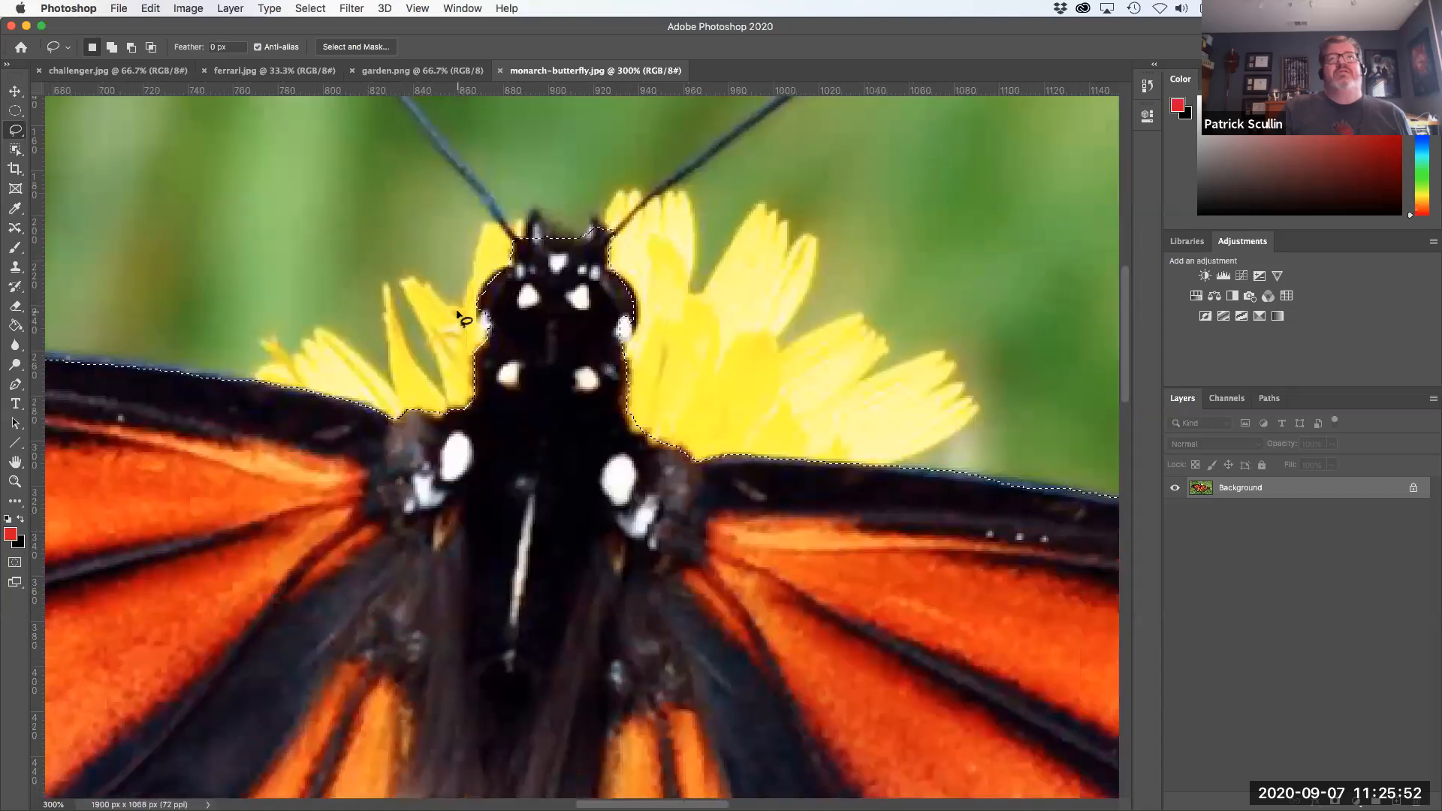
pyautogui.press('shift')
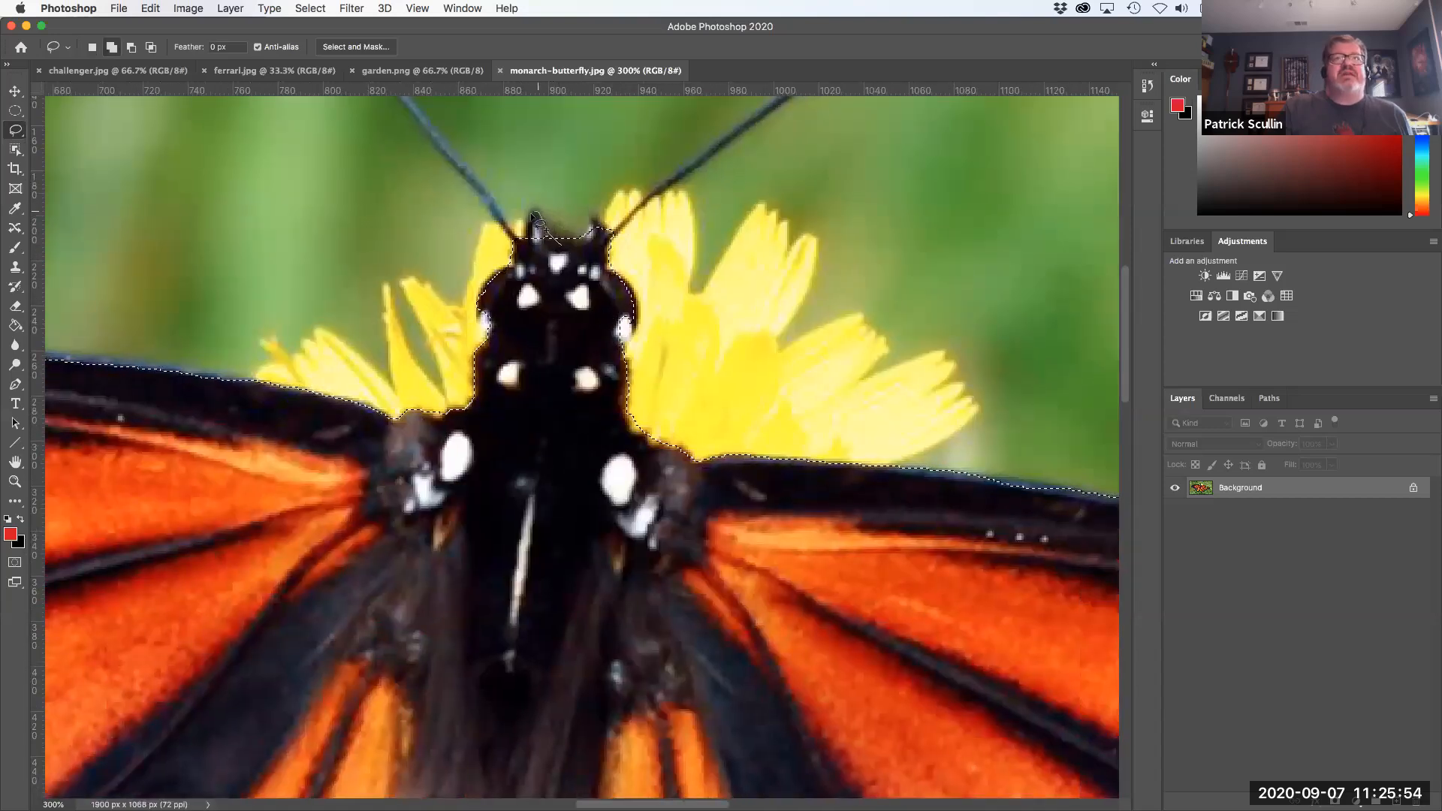
pyautogui.moveTo(543, 348); pyautogui.dragTo(542, 348)
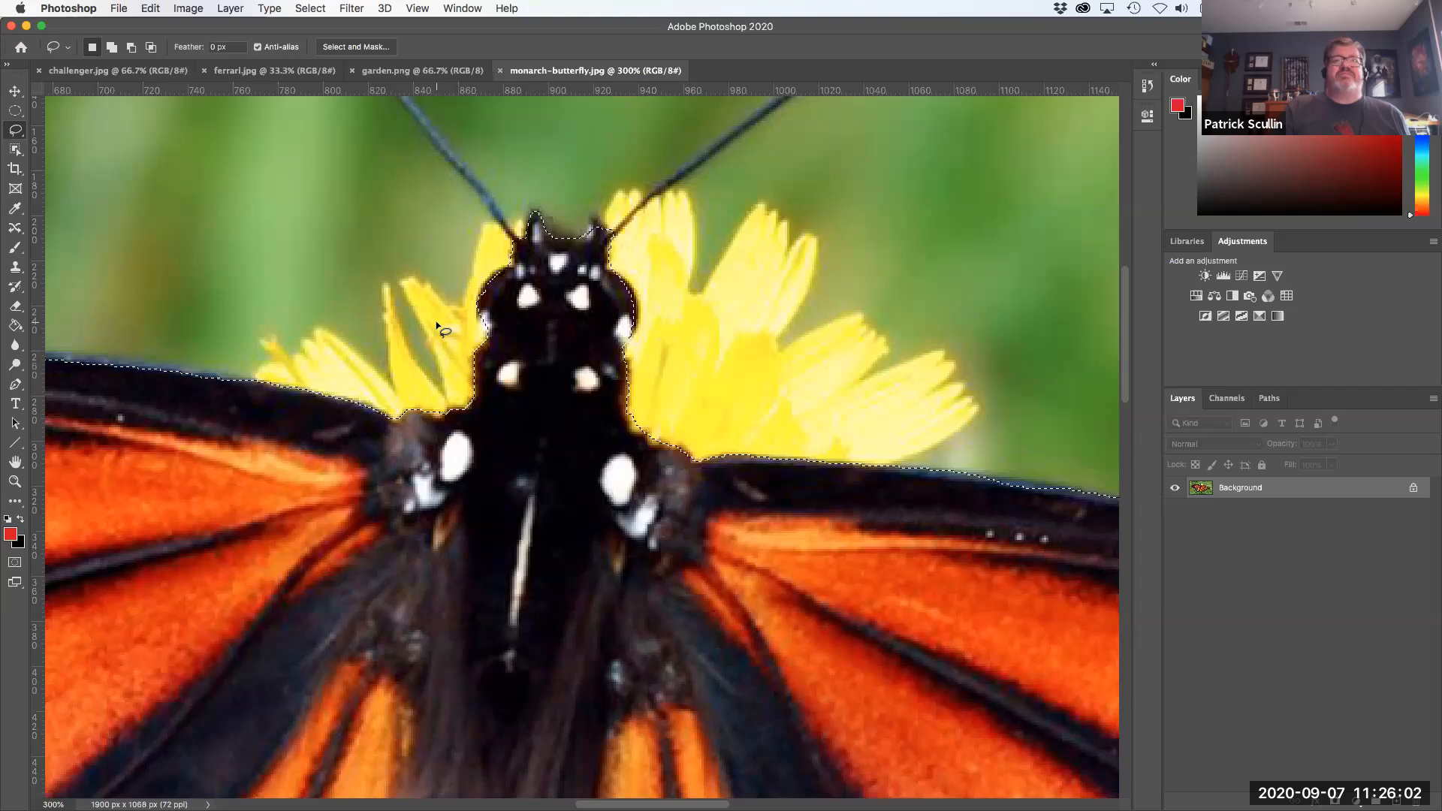
pyautogui.hscroll(10, 754, 445)
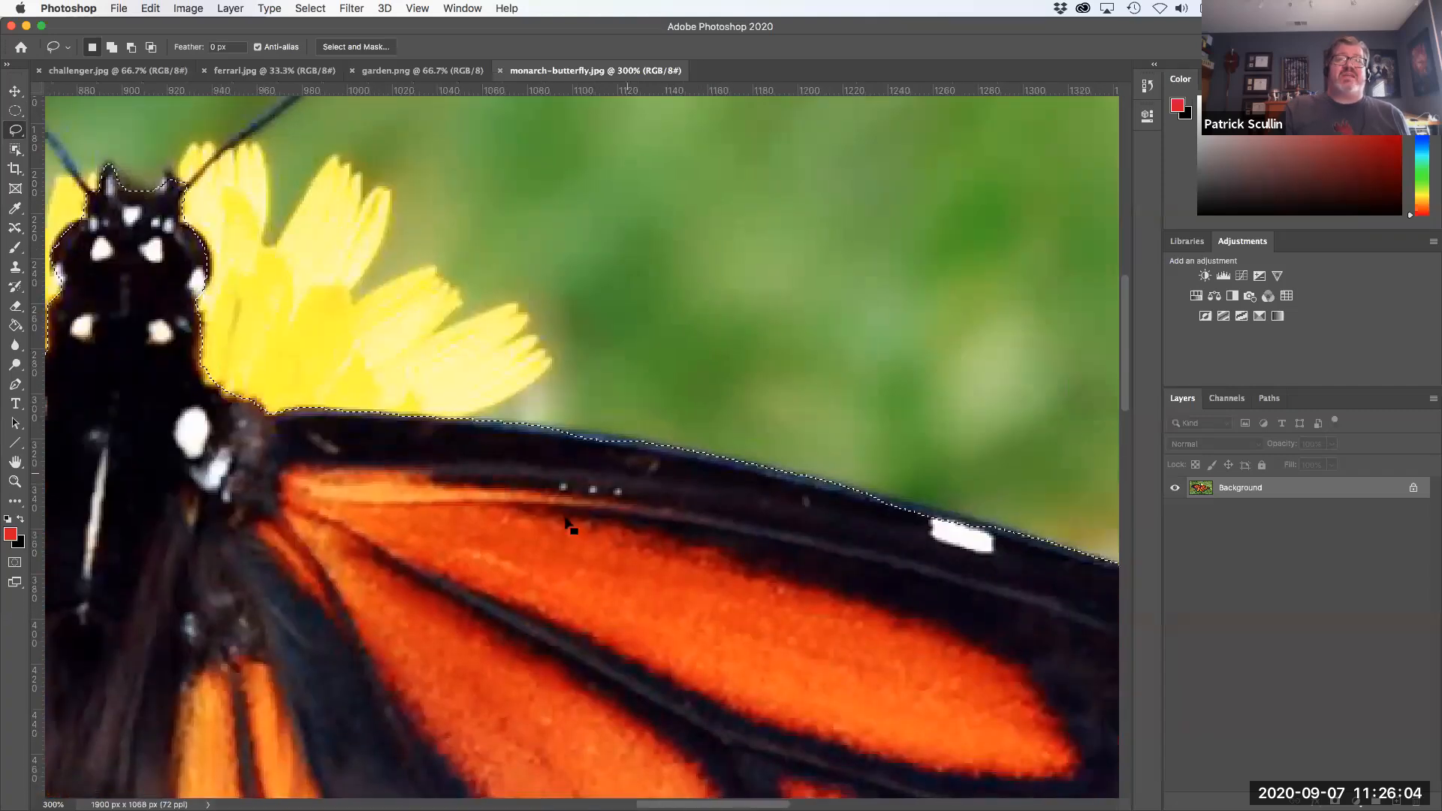
pyautogui.moveTo(547, 431)
pyautogui.mouseDown()
pyautogui.moveTo(698, 466)
pyautogui.moveTo(637, 477)
pyautogui.moveTo(535, 451)
pyautogui.mouseUp()
# Subtract the background spur sticking out from the right wing tip from the selection with the Lasso Tool
pyautogui.moveTo(848, 574); pyautogui.dragTo(376, 323)
pyautogui.moveTo(776, 586)
pyautogui.mouseDown()
pyautogui.moveTo(559, 530)
pyautogui.moveTo(494, 552)
pyautogui.mouseUp()
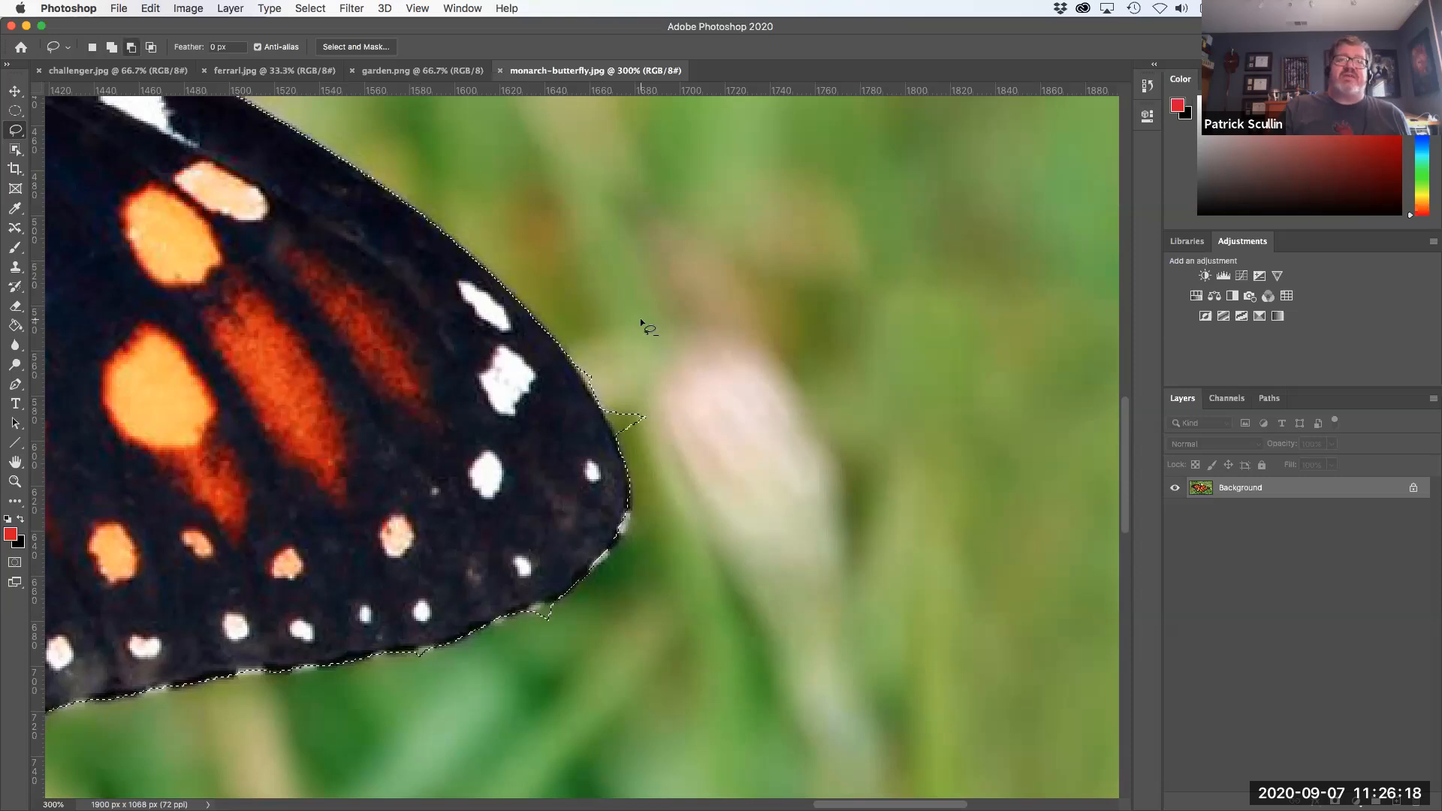
pyautogui.press('alt')
pyautogui.press('alt')
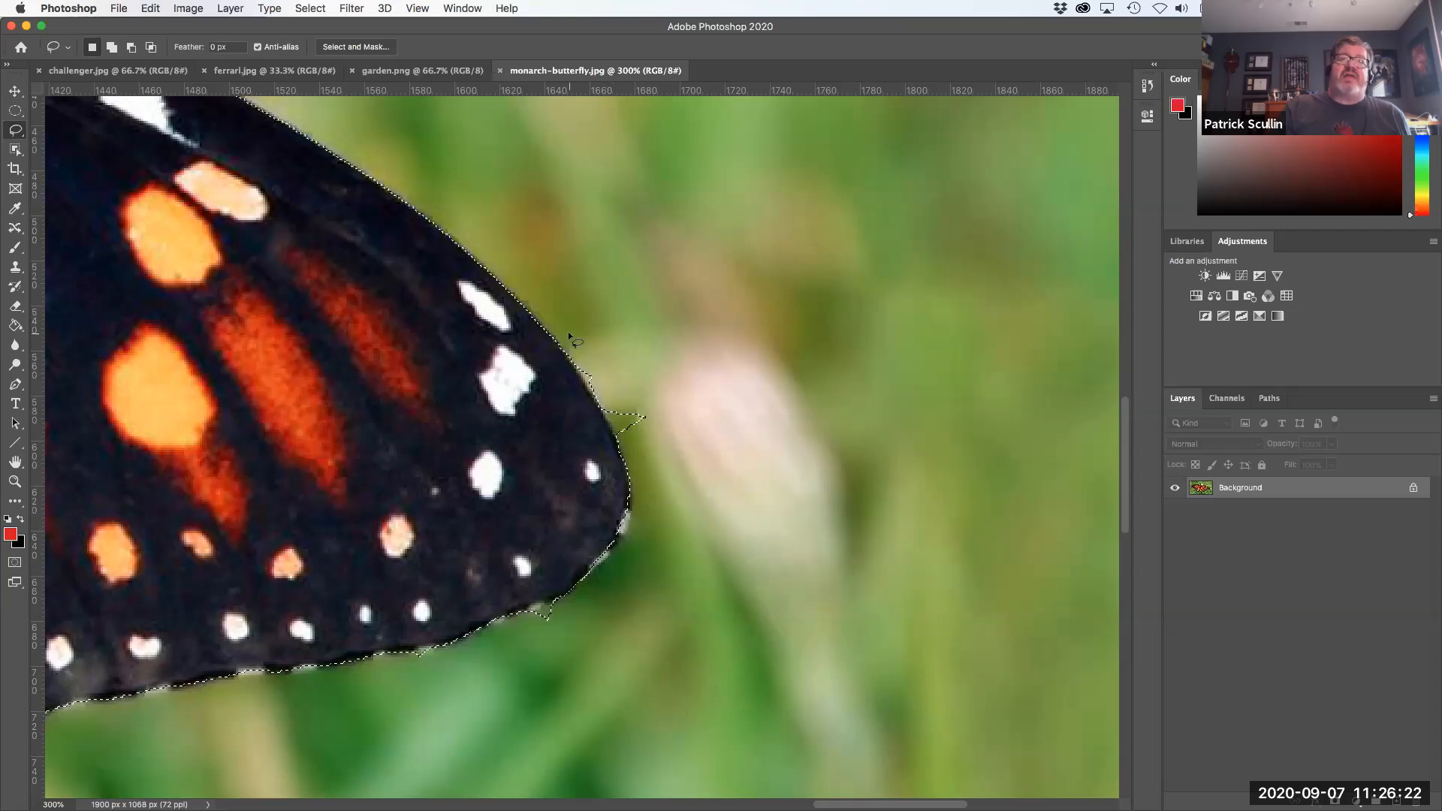
pyautogui.press('alt')
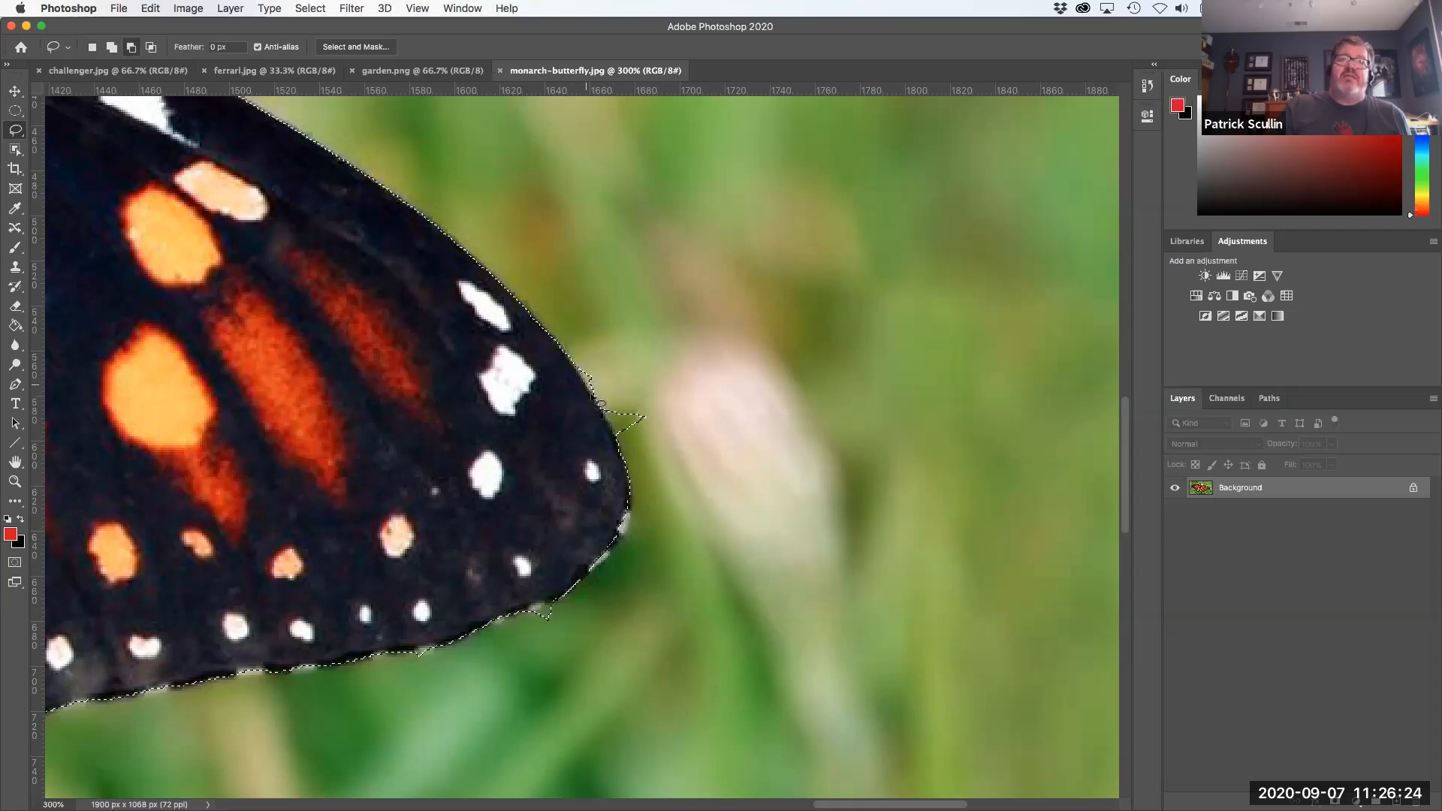
pyautogui.moveTo(687, 422)
pyautogui.mouseDown()
pyautogui.moveTo(655, 369)
pyautogui.moveTo(591, 347)
pyautogui.mouseUp()
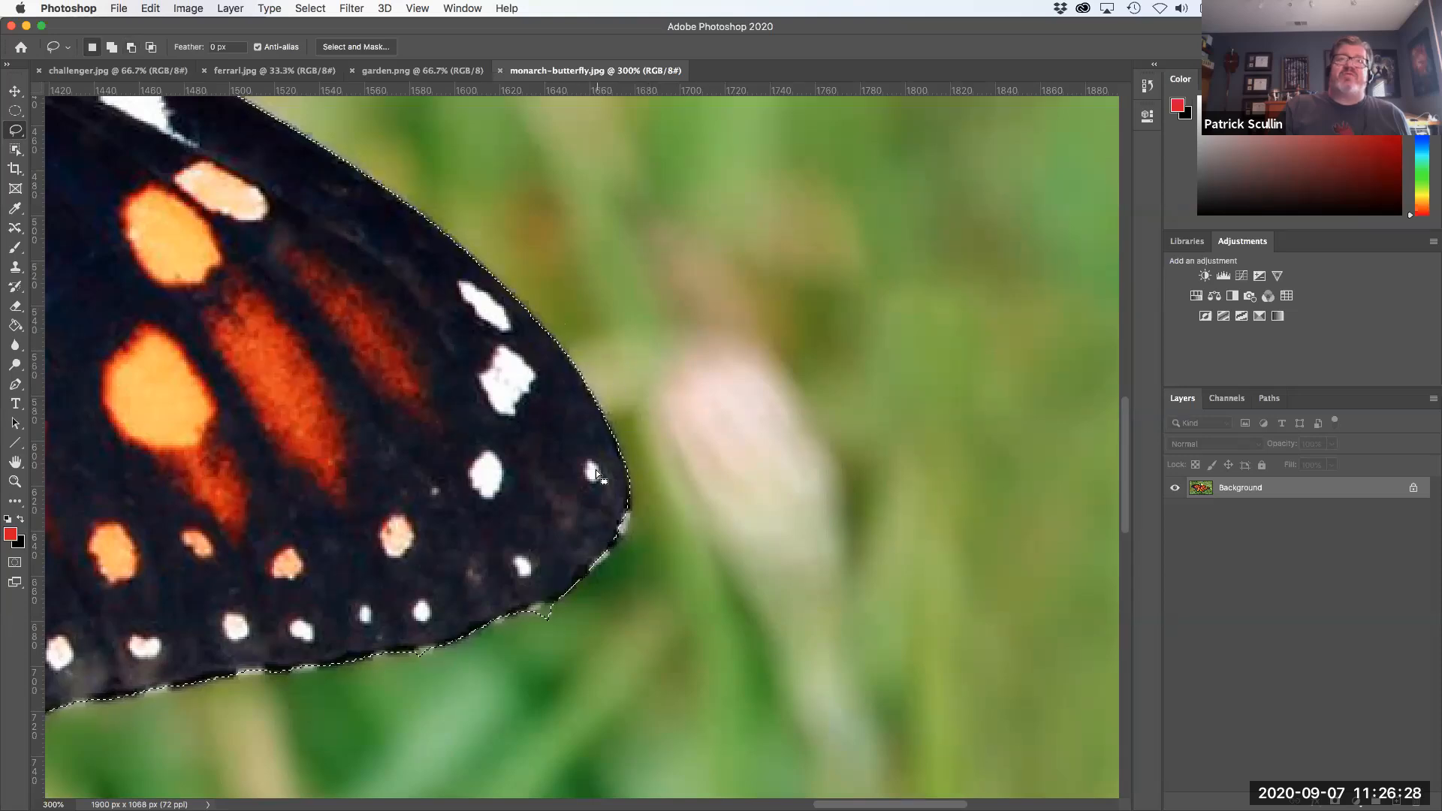
# Subtract the background spurs sticking out along the right wing's lower edge from the selection with the Lasso Tool
pyautogui.moveTo(593, 467); pyautogui.dragTo(611, 298)
pyautogui.press('alt')
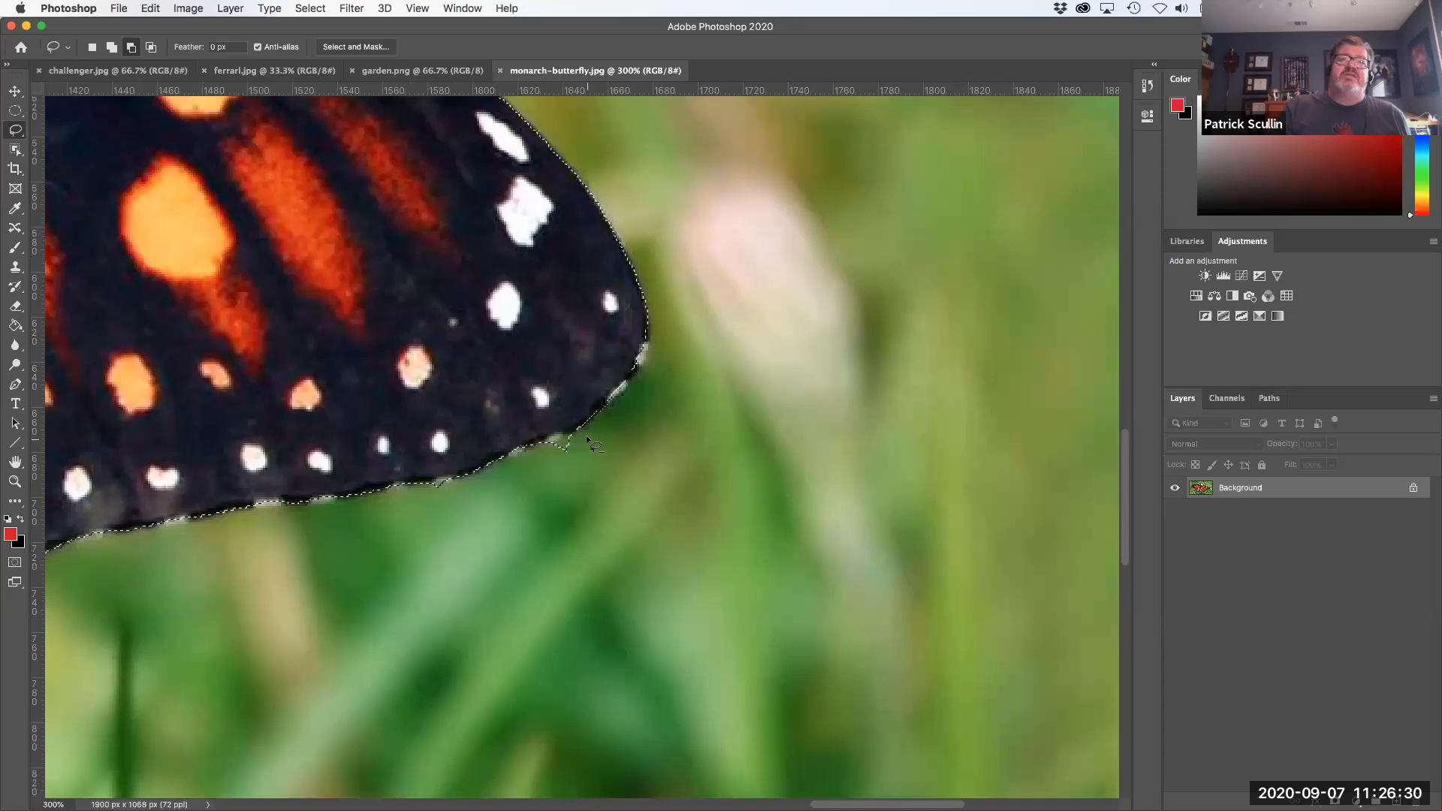
pyautogui.moveTo(591, 451); pyautogui.dragTo(588, 439)
pyautogui.moveTo(491, 516); pyautogui.dragTo(821, 443)
pyautogui.moveTo(533, 516)
pyautogui.mouseDown()
pyautogui.moveTo(784, 412)
pyautogui.moveTo(699, 437)
pyautogui.moveTo(647, 389)
pyautogui.moveTo(732, 356)
pyautogui.moveTo(604, 443)
pyautogui.moveTo(660, 381)
pyautogui.mouseUp()
pyautogui.press('alt')
pyautogui.moveTo(627, 320)
pyautogui.mouseDown()
pyautogui.moveTo(614, 347)
pyautogui.moveTo(638, 340)
pyautogui.mouseUp()
# Try to add the upper end of the narrow gap between the hind wings to the selection, and undo it
pyautogui.moveTo(379, 547); pyautogui.dragTo(563, 461)
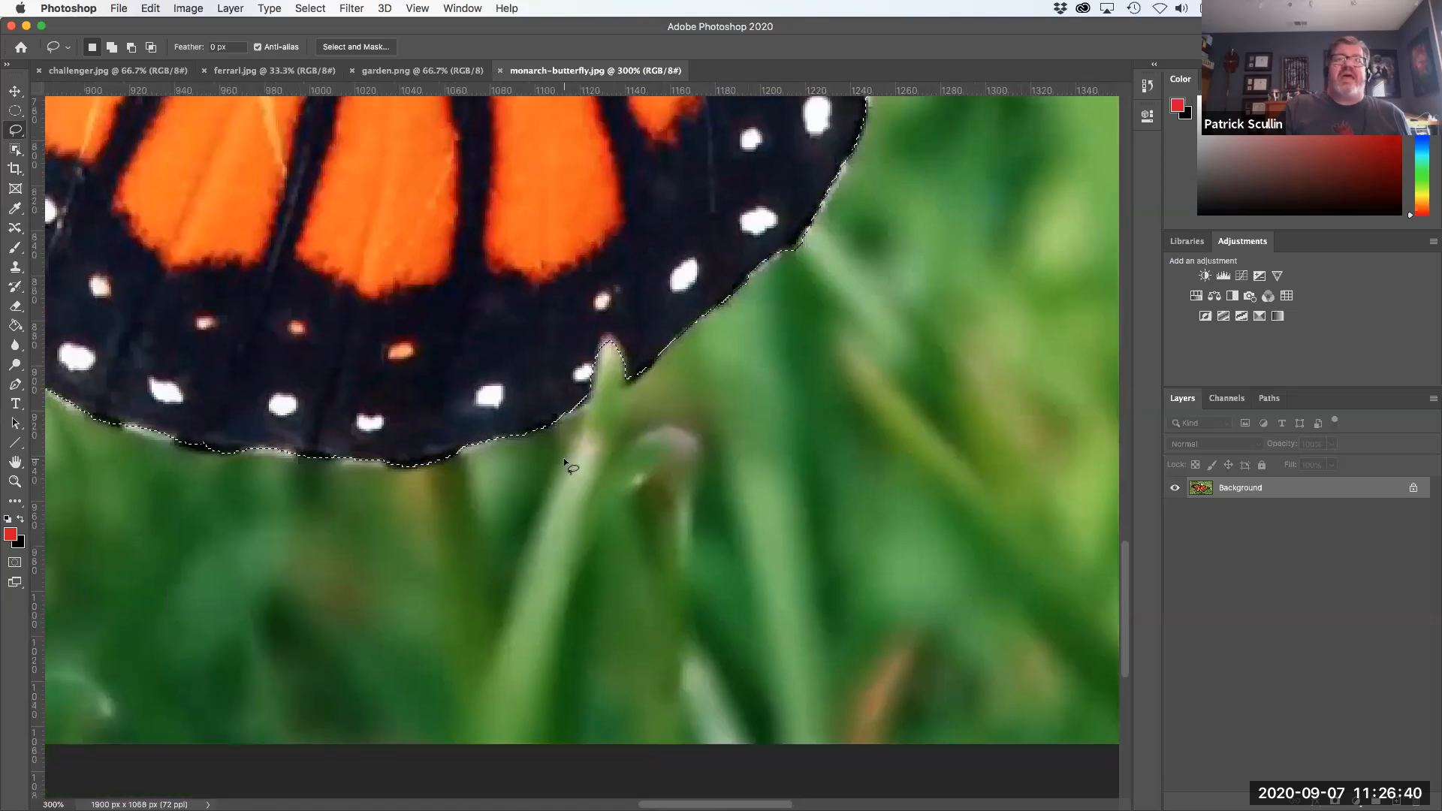
pyautogui.moveTo(341, 447); pyautogui.dragTo(717, 464)
pyautogui.moveTo(434, 419); pyautogui.dragTo(650, 564)
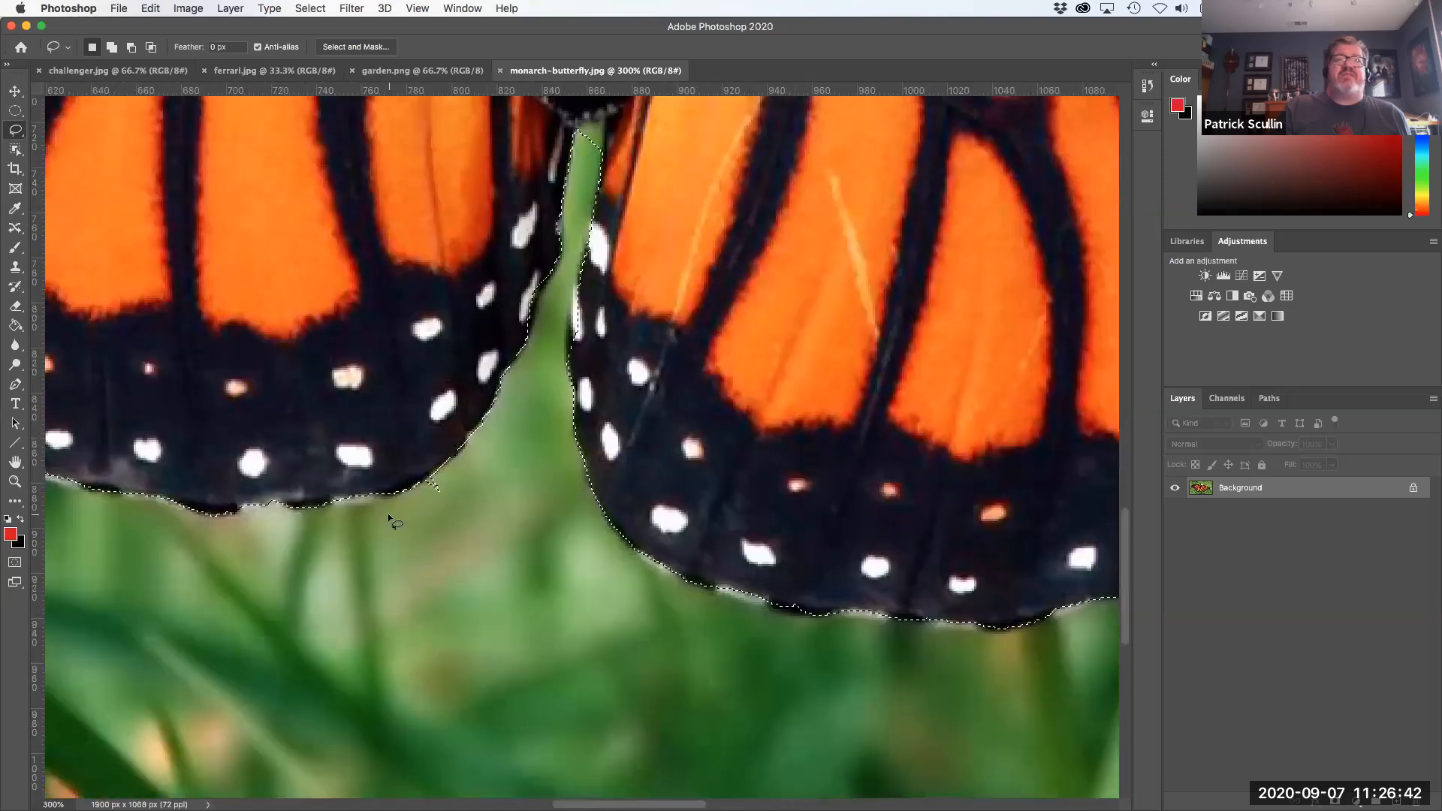
pyautogui.moveTo(453, 489)
pyautogui.mouseDown()
pyautogui.moveTo(431, 477)
pyautogui.moveTo(460, 496)
pyautogui.moveTo(493, 599)
pyautogui.moveTo(446, 688)
pyautogui.mouseUp()
pyautogui.press('shift')
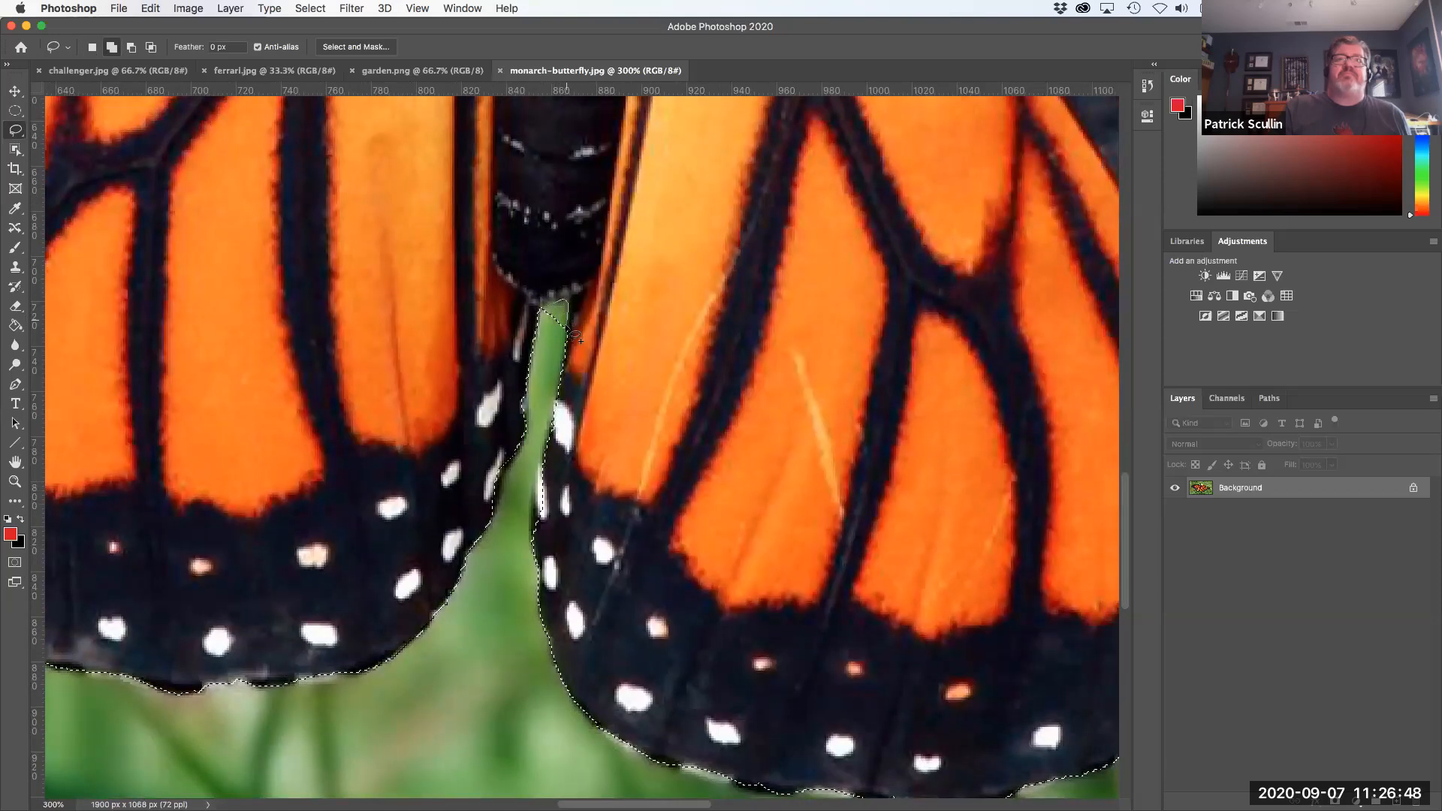
pyautogui.moveTo(540, 327); pyautogui.dragTo(563, 335)
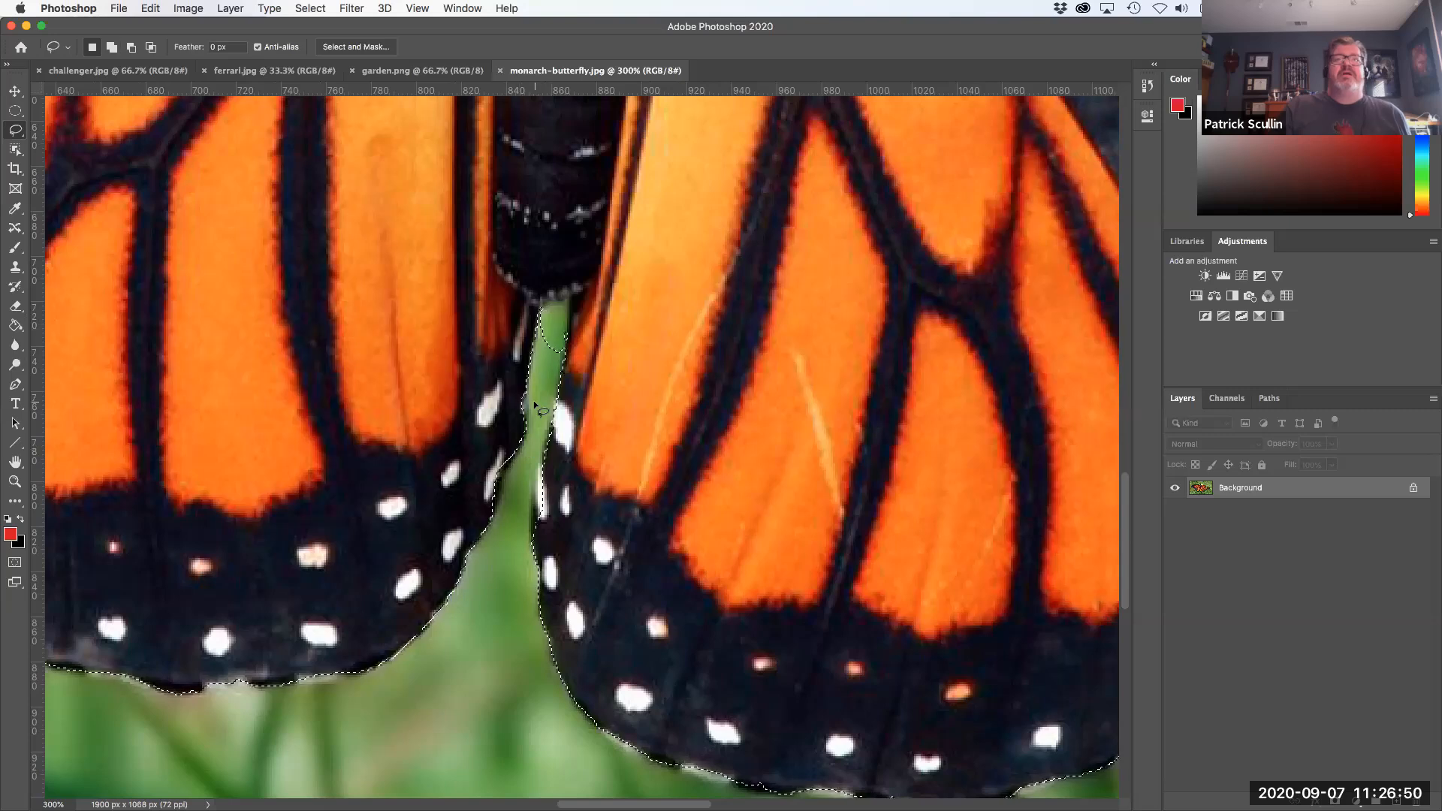
pyautogui.press('alt')
pyautogui.press('super+z')
pyautogui.press('alt')
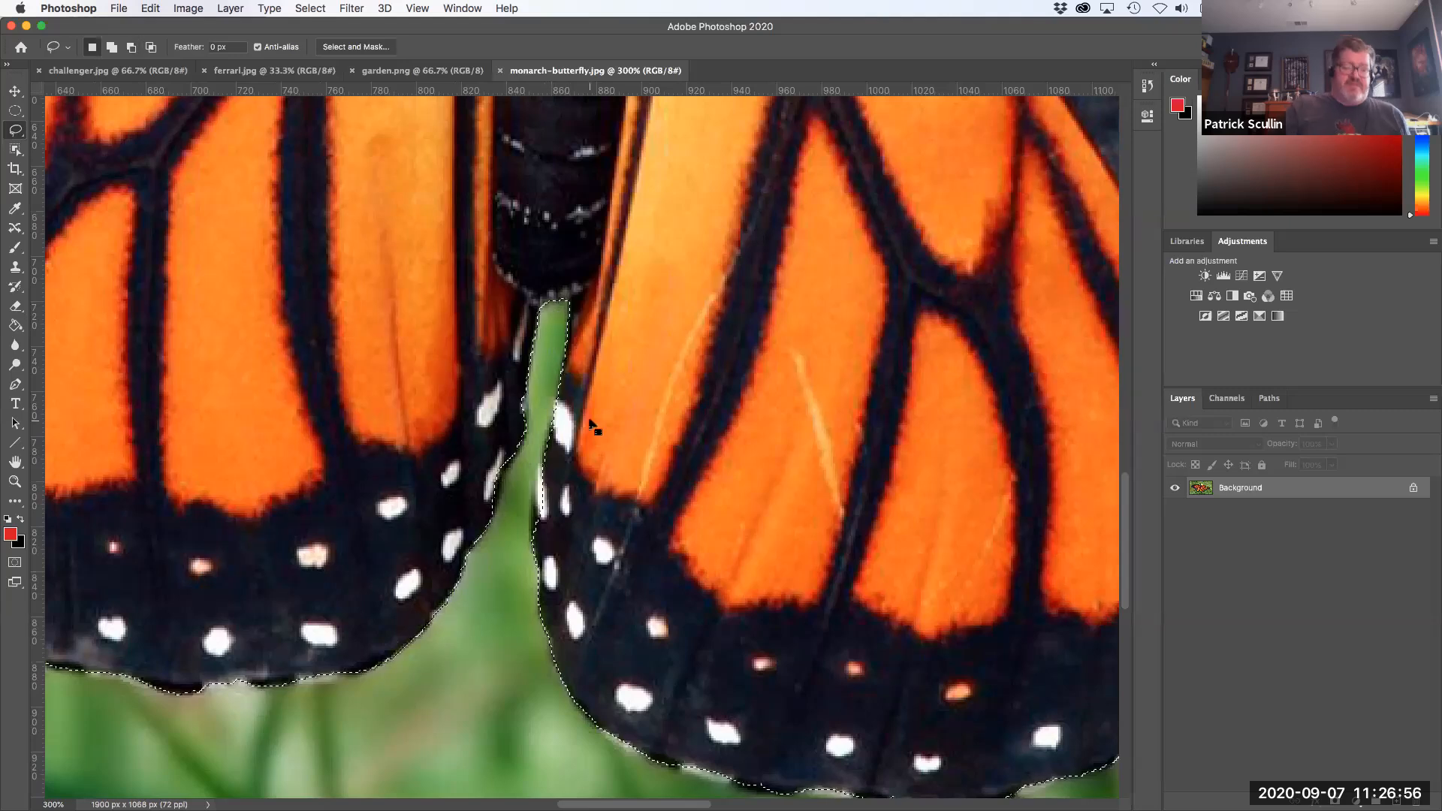
# Preview a Hue/Saturation change with hue -180 and saturation +52 on the selected butterfly, and cancel it
pyautogui.press('super+0')
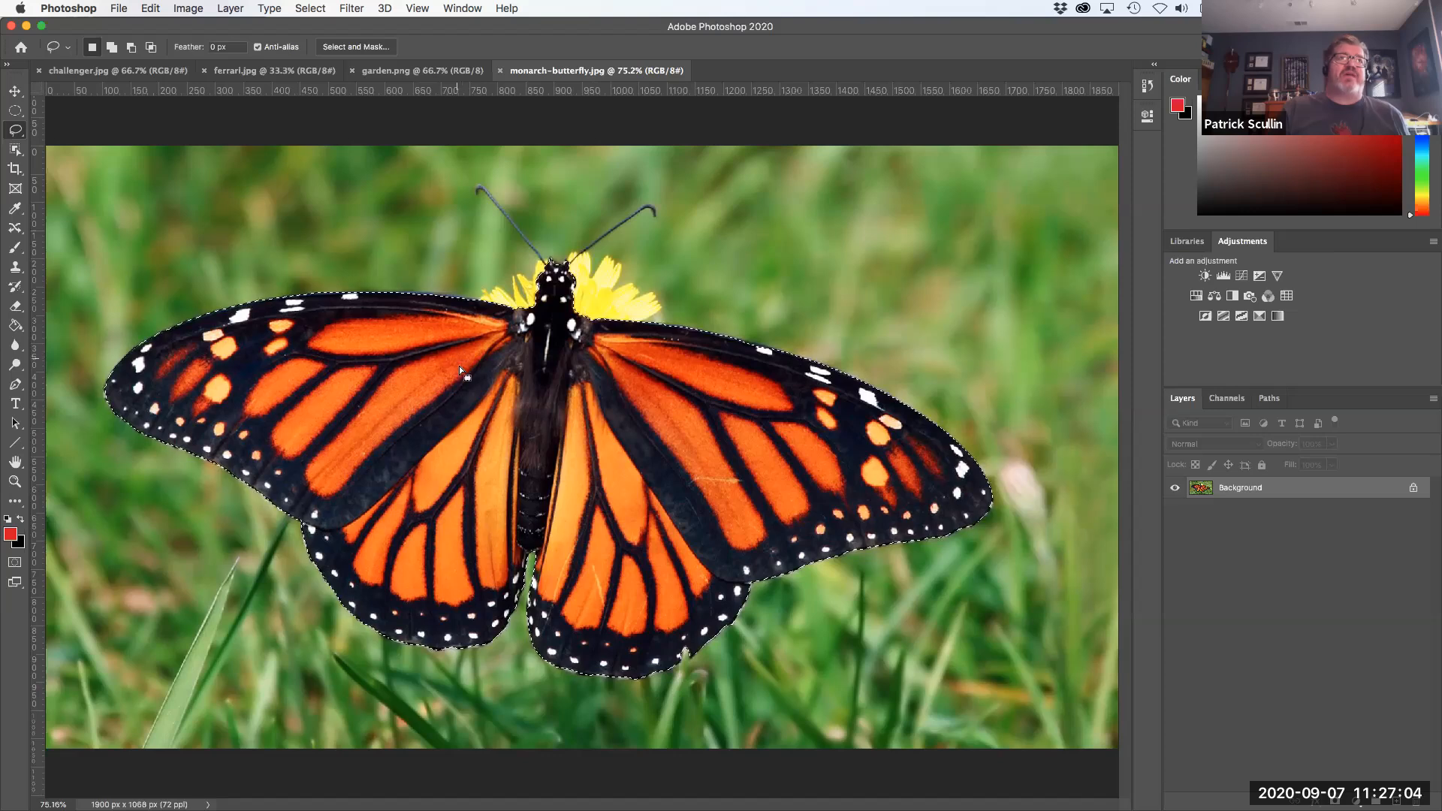
pyautogui.click(187, 9)
pyautogui.moveTo(213, 50)
pyautogui.click(391, 130)
pyautogui.moveTo(1110, 336); pyautogui.dragTo(1031, 339)
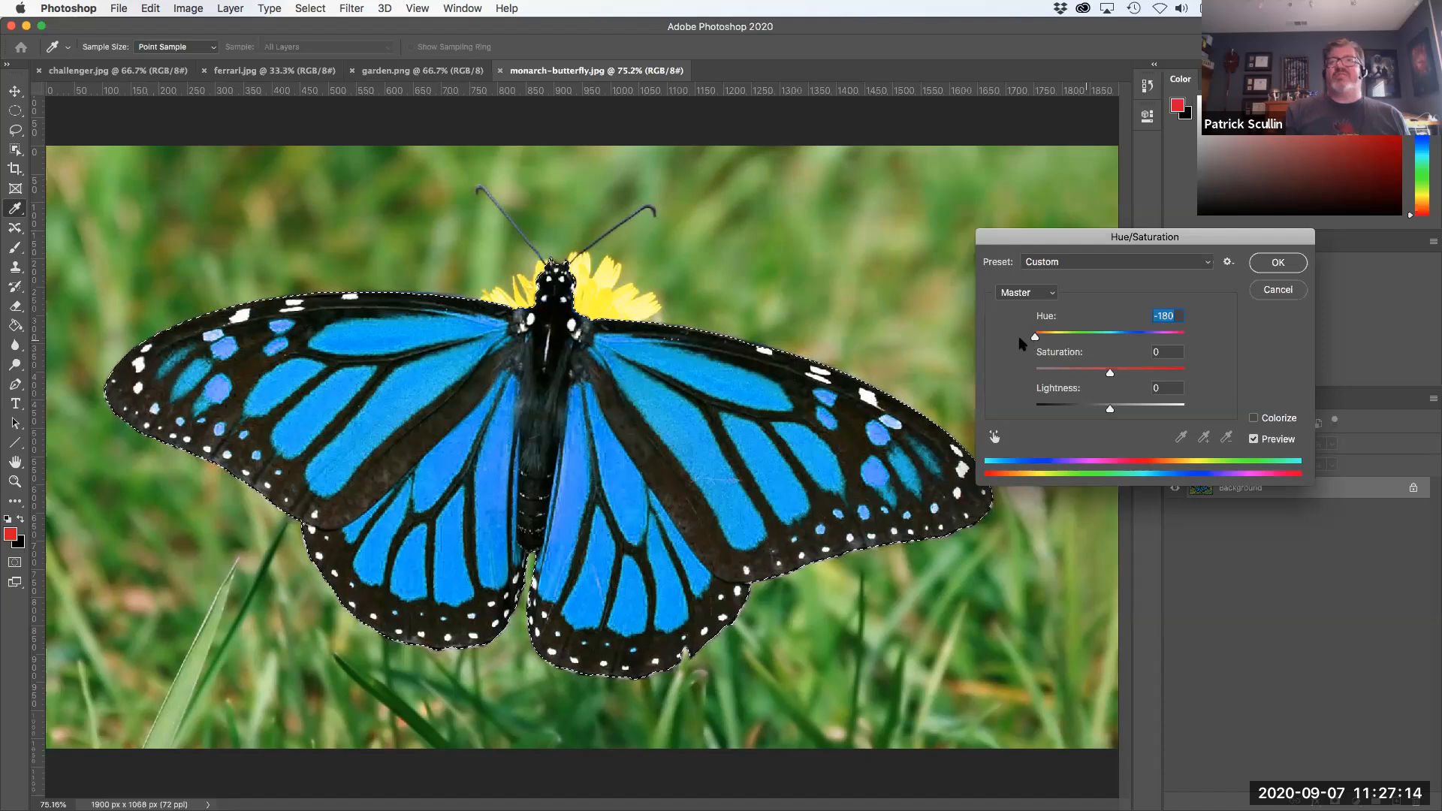
pyautogui.moveTo(1110, 373); pyautogui.dragTo(1135, 376)
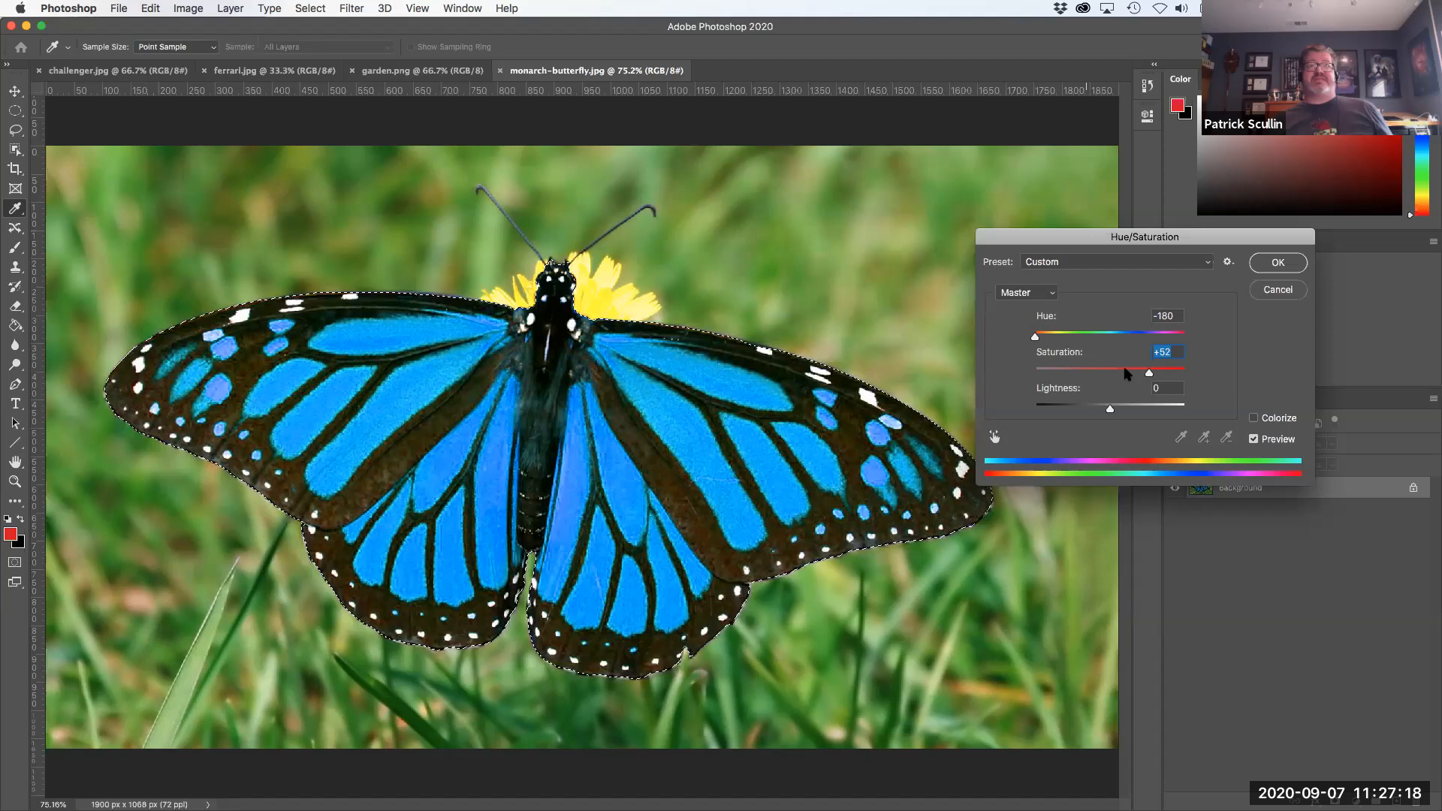
pyautogui.click(1265, 293)
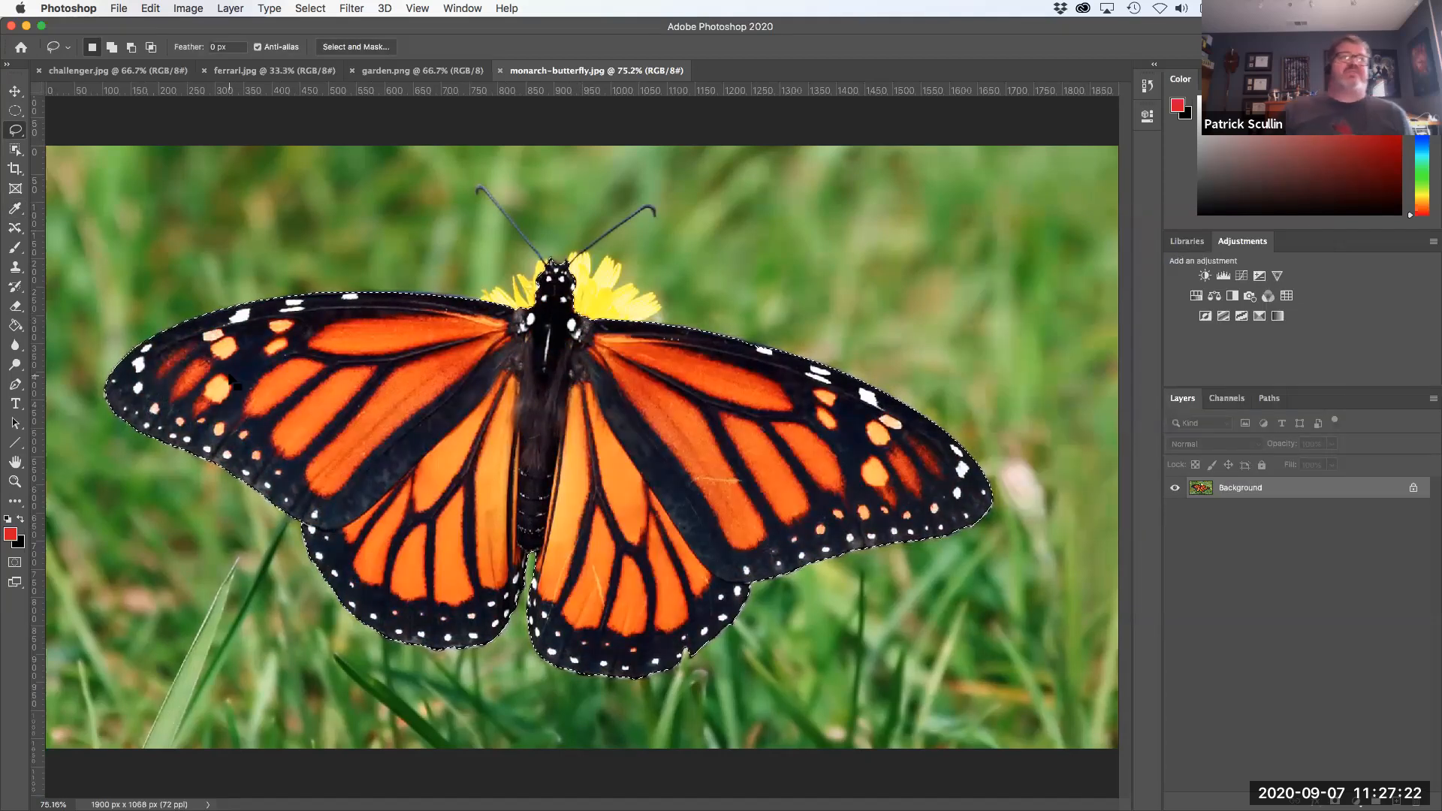
# Deselect the butterfly
pyautogui.click(21, 132)
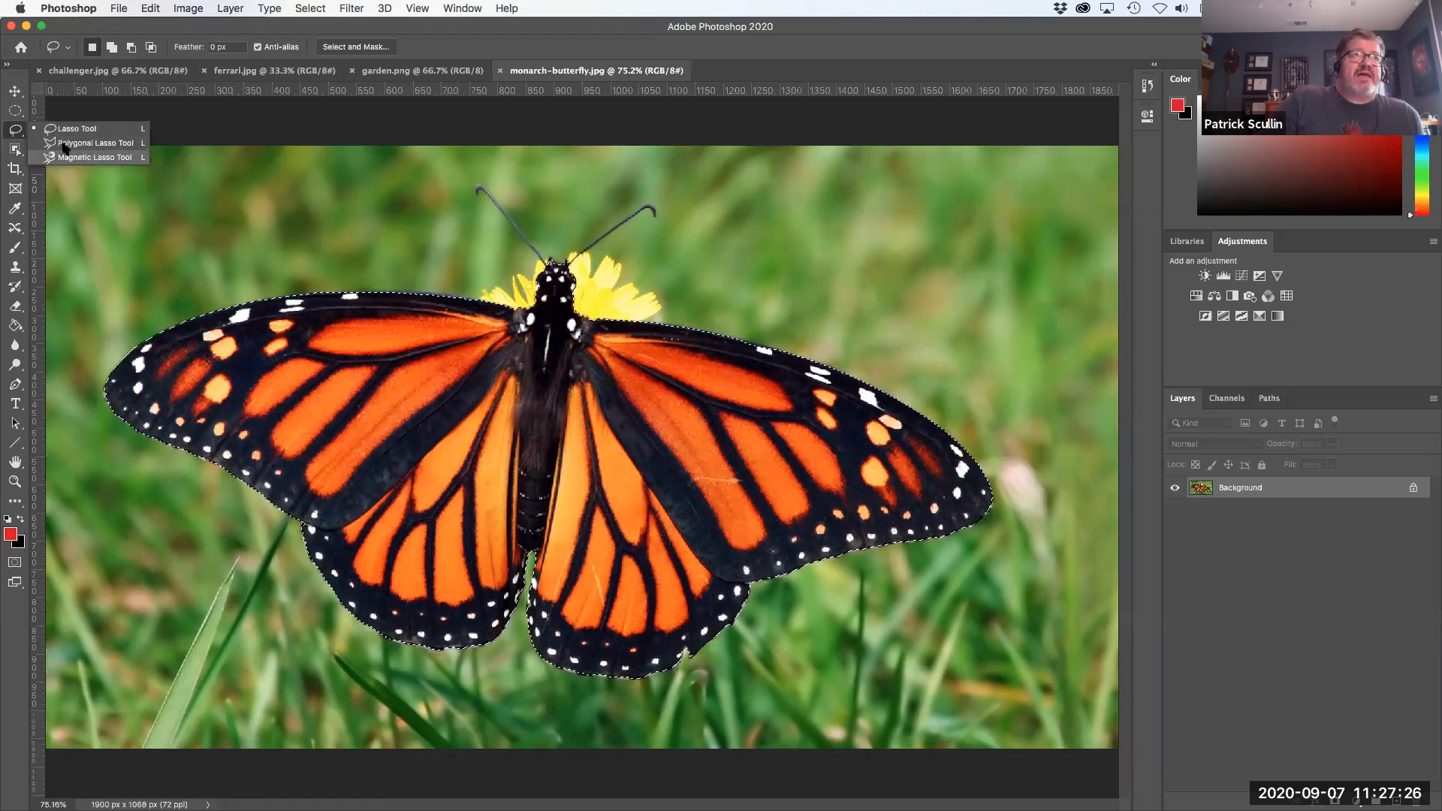
pyautogui.click(475, 35)
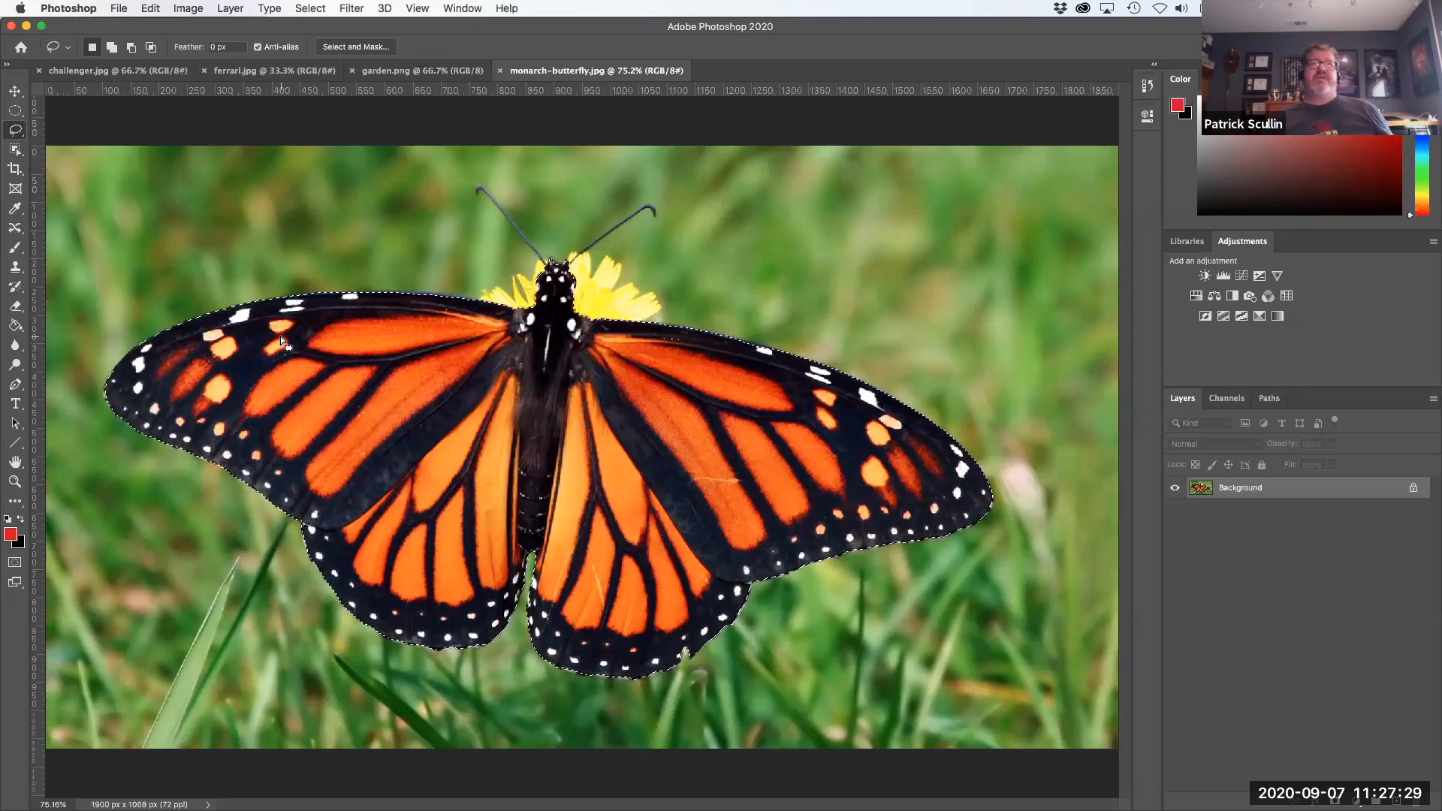
pyautogui.press('super+d')
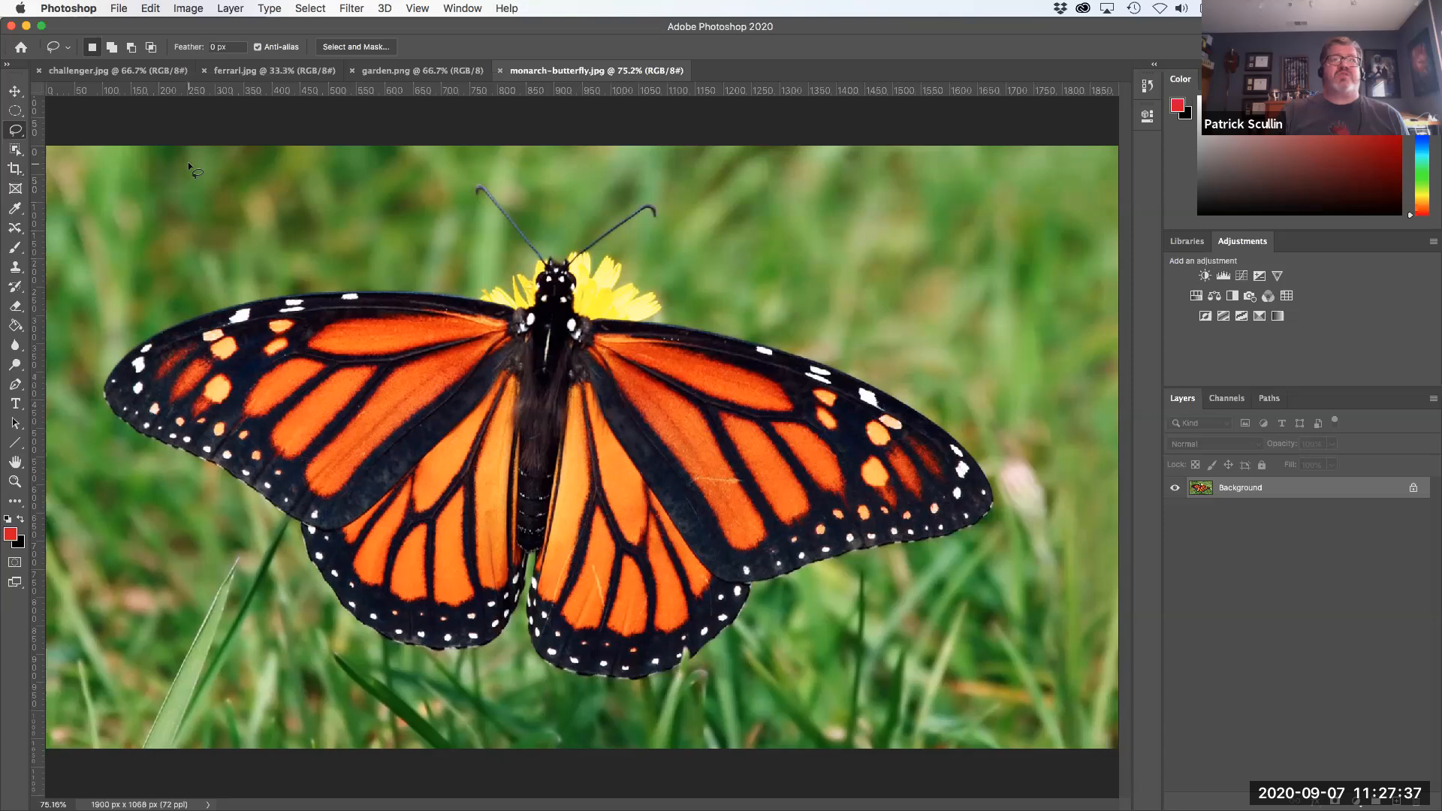
# Switch to ferrari.jpg and select the white background around the car with the Magic Wand Tool
pyautogui.click(245, 74)
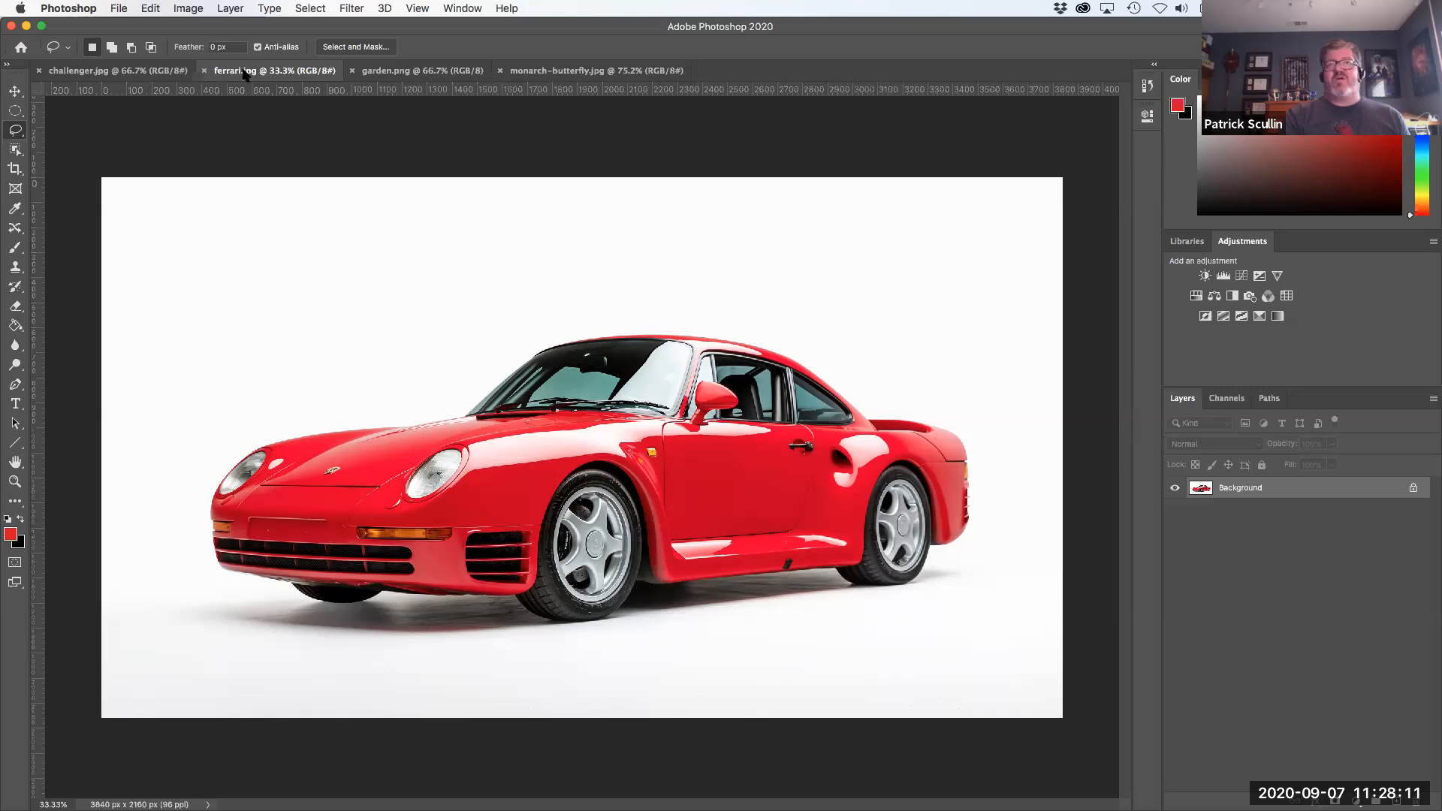
pyautogui.click(15, 147)
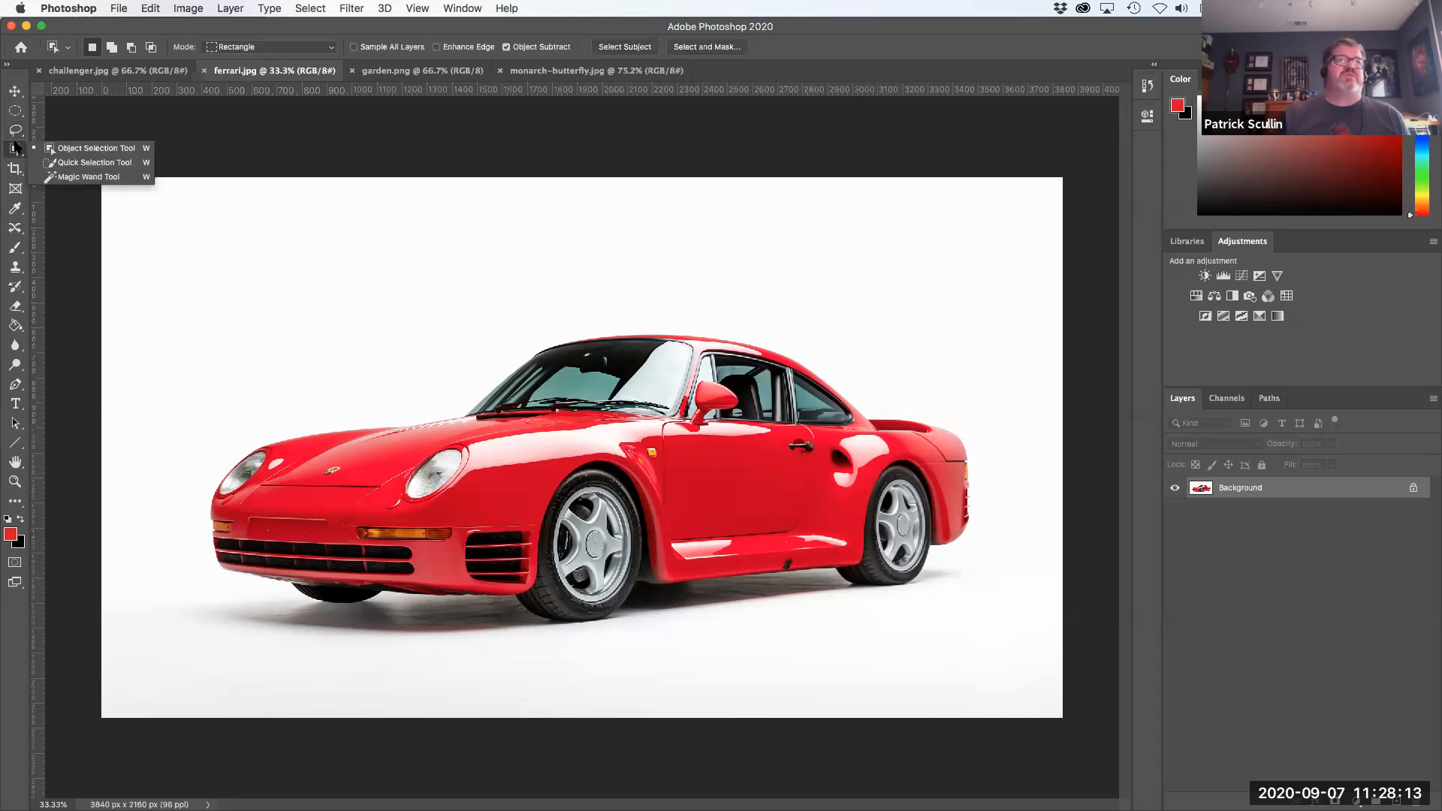
pyautogui.click(89, 177)
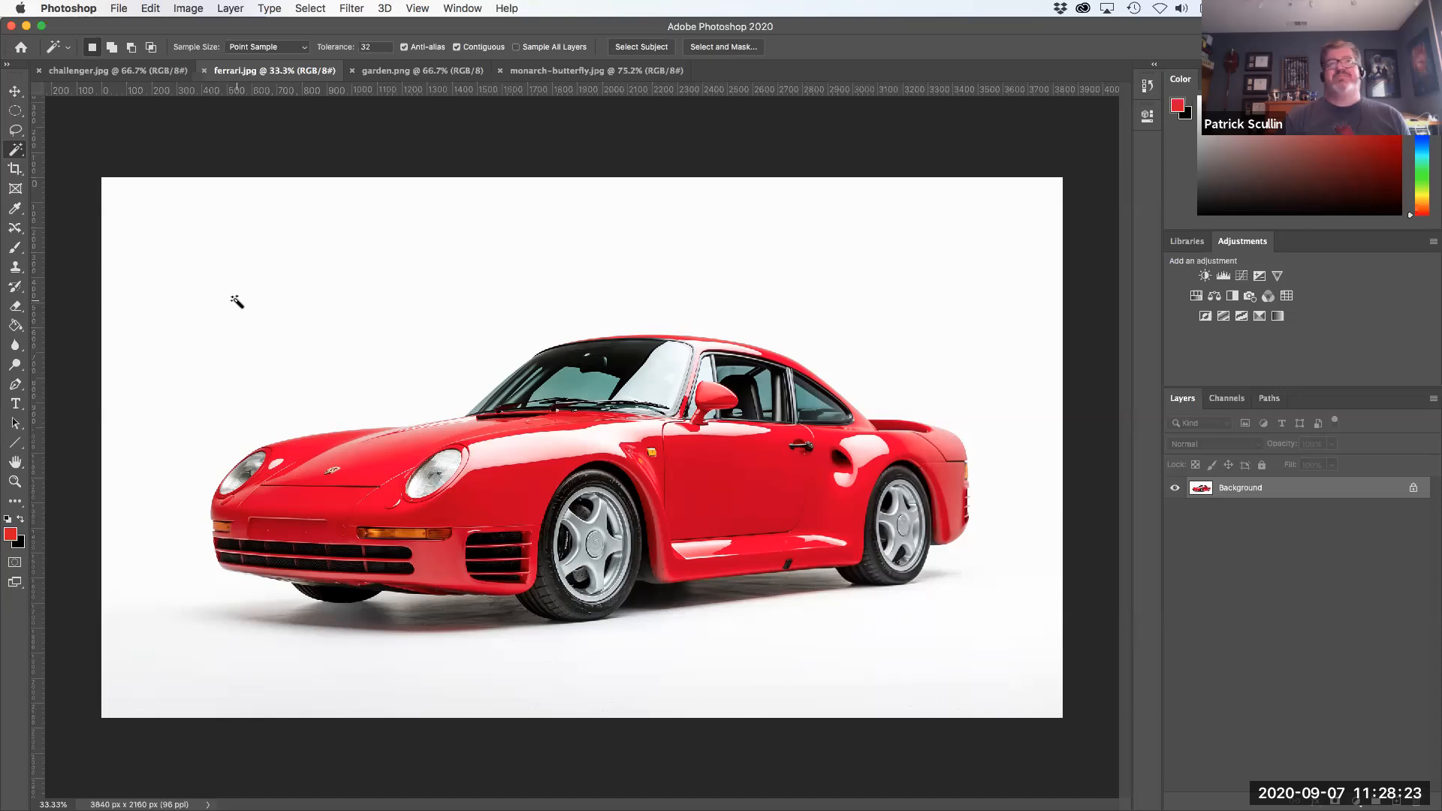
pyautogui.click(300, 306)
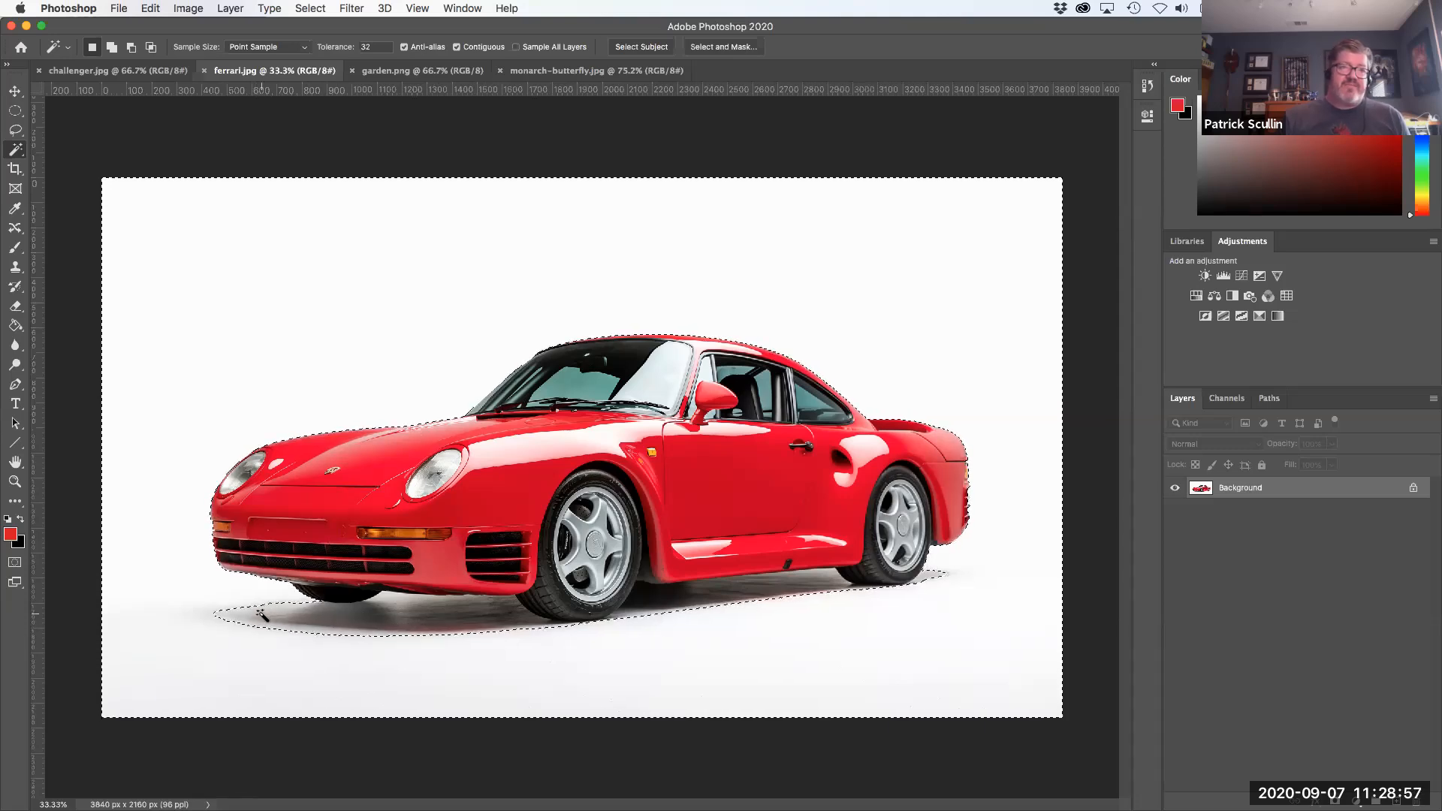
# Add the shadow areas on the floor under the car's front end and between its wheels to the Magic Wand selection
pyautogui.press('shift')
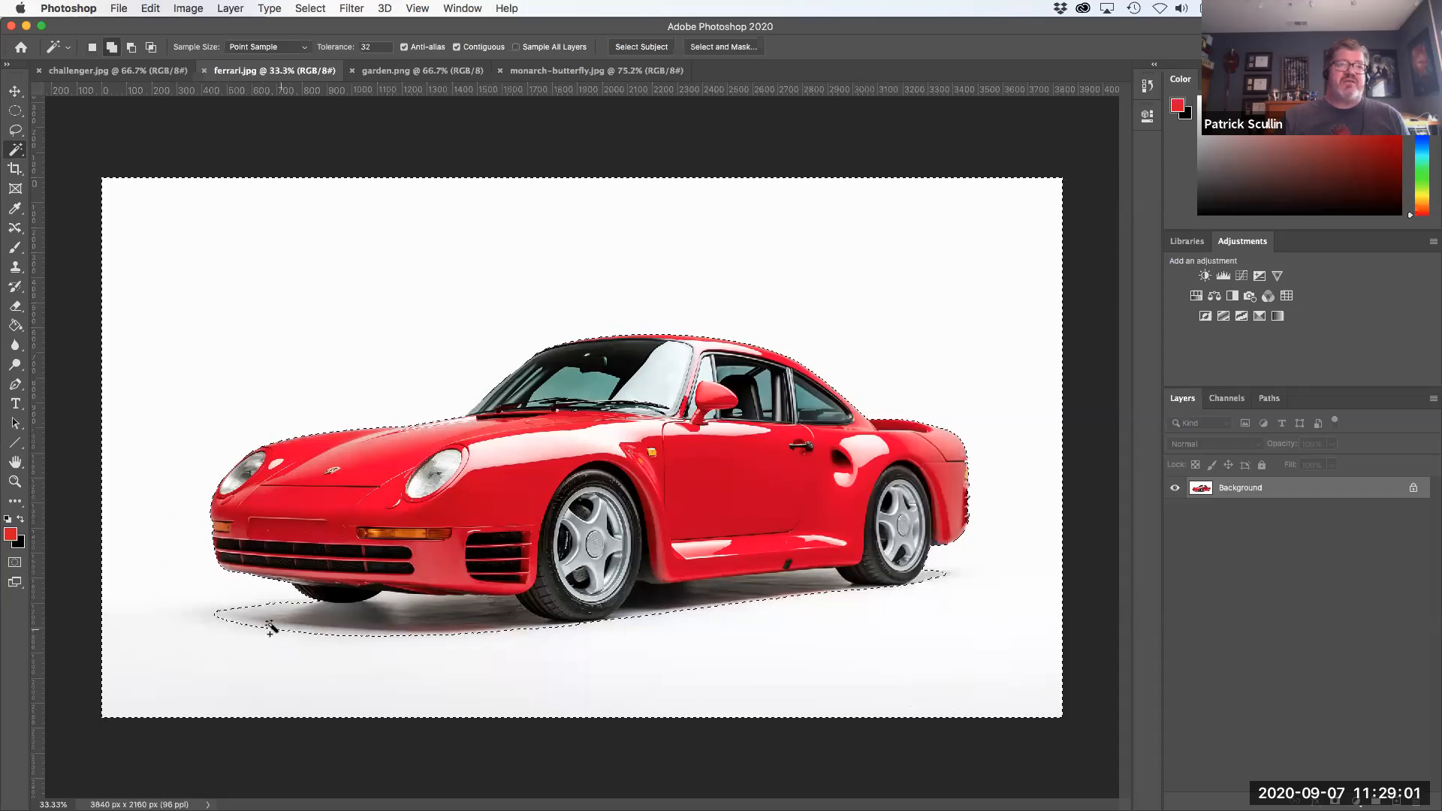
pyautogui.press('shift')
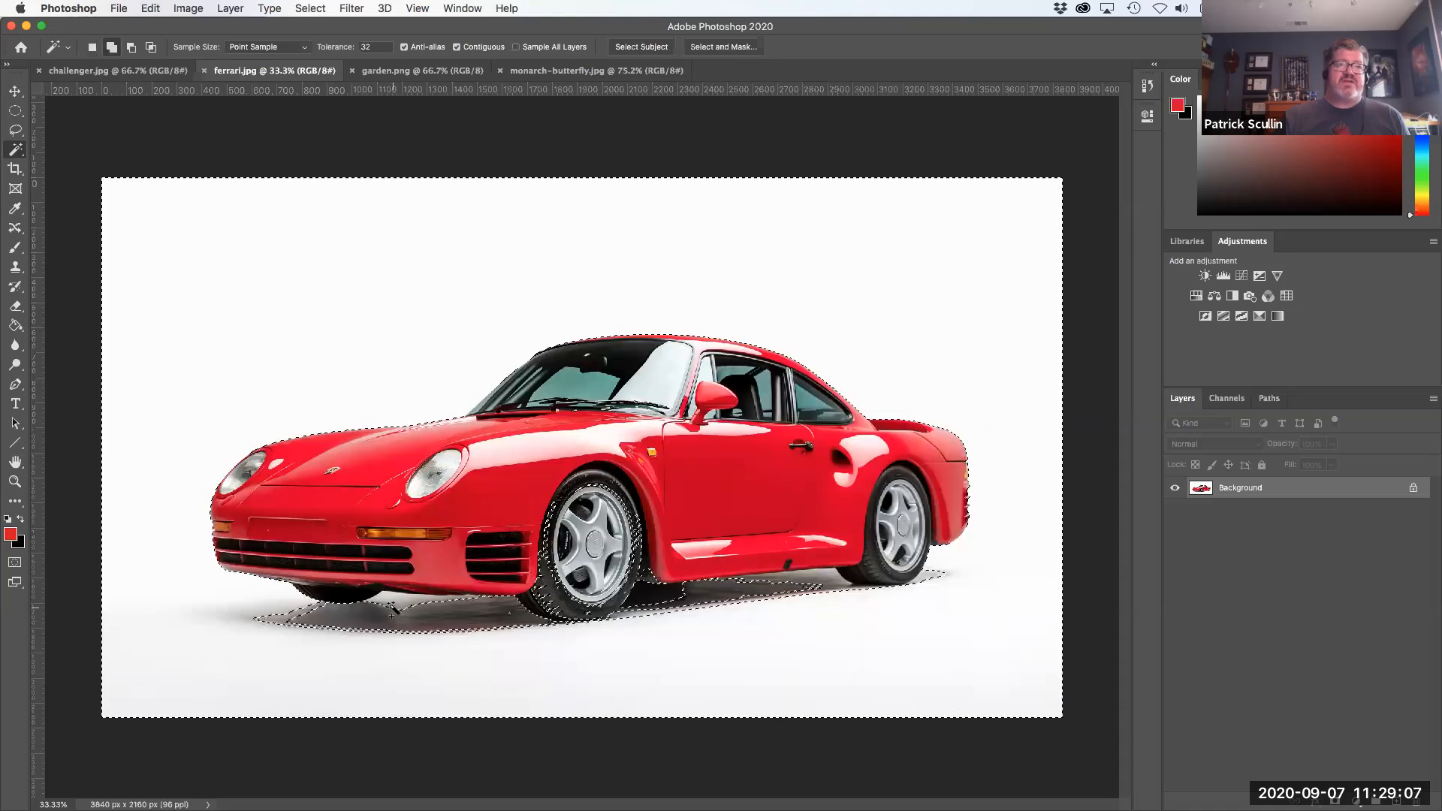
pyautogui.press('shift')
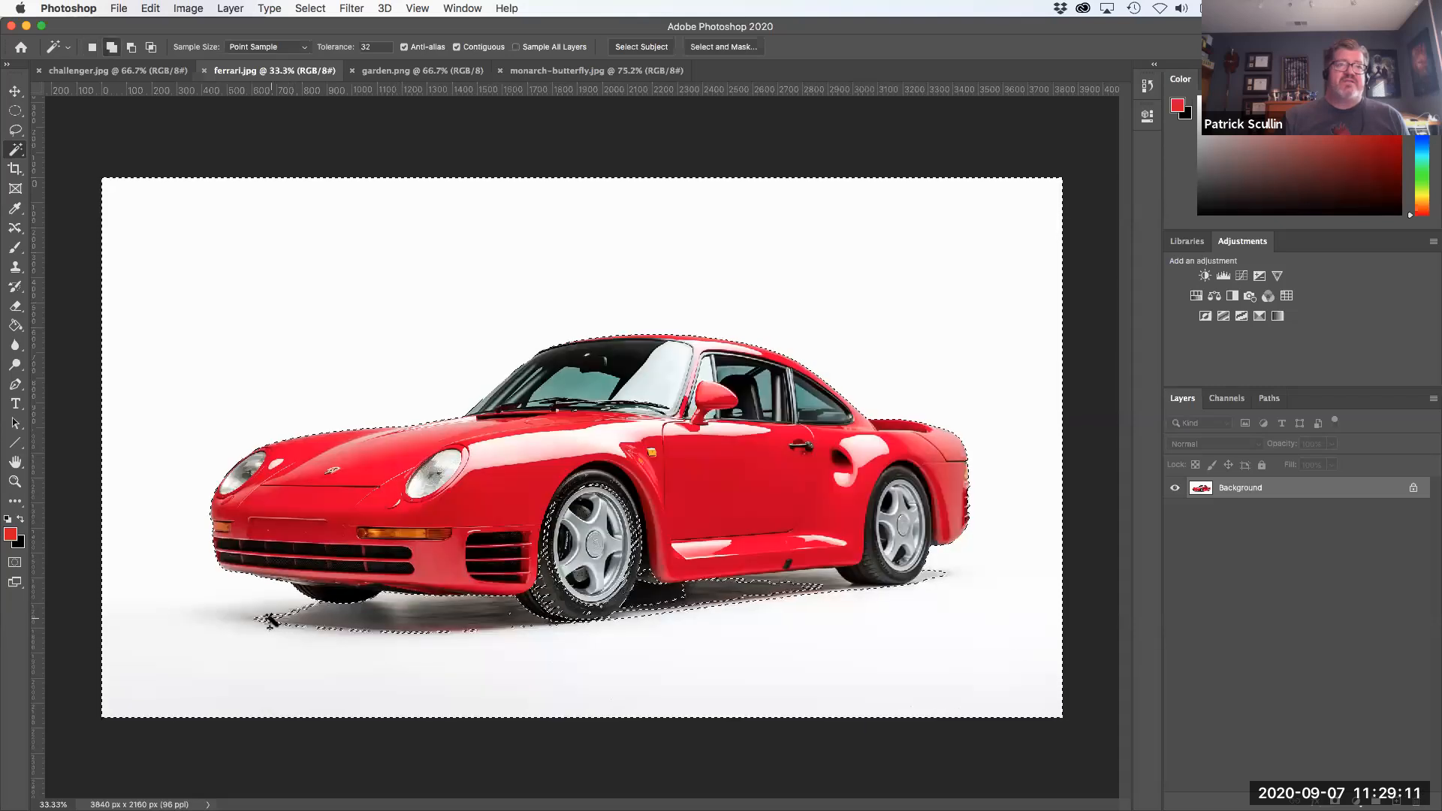
pyautogui.press('shift')
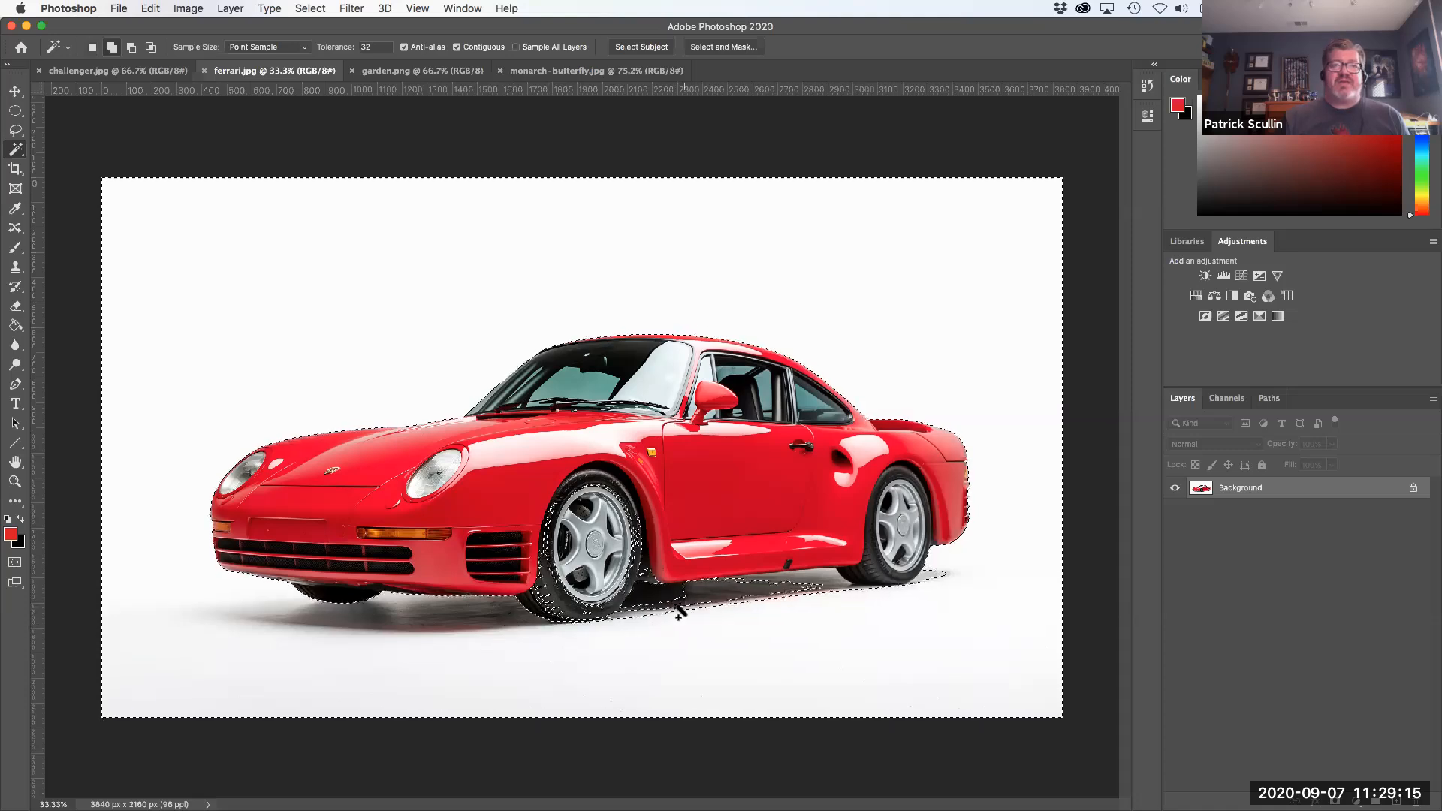
pyautogui.keyDown('shift'); pyautogui.click(651, 614); pyautogui.keyUp('shift')
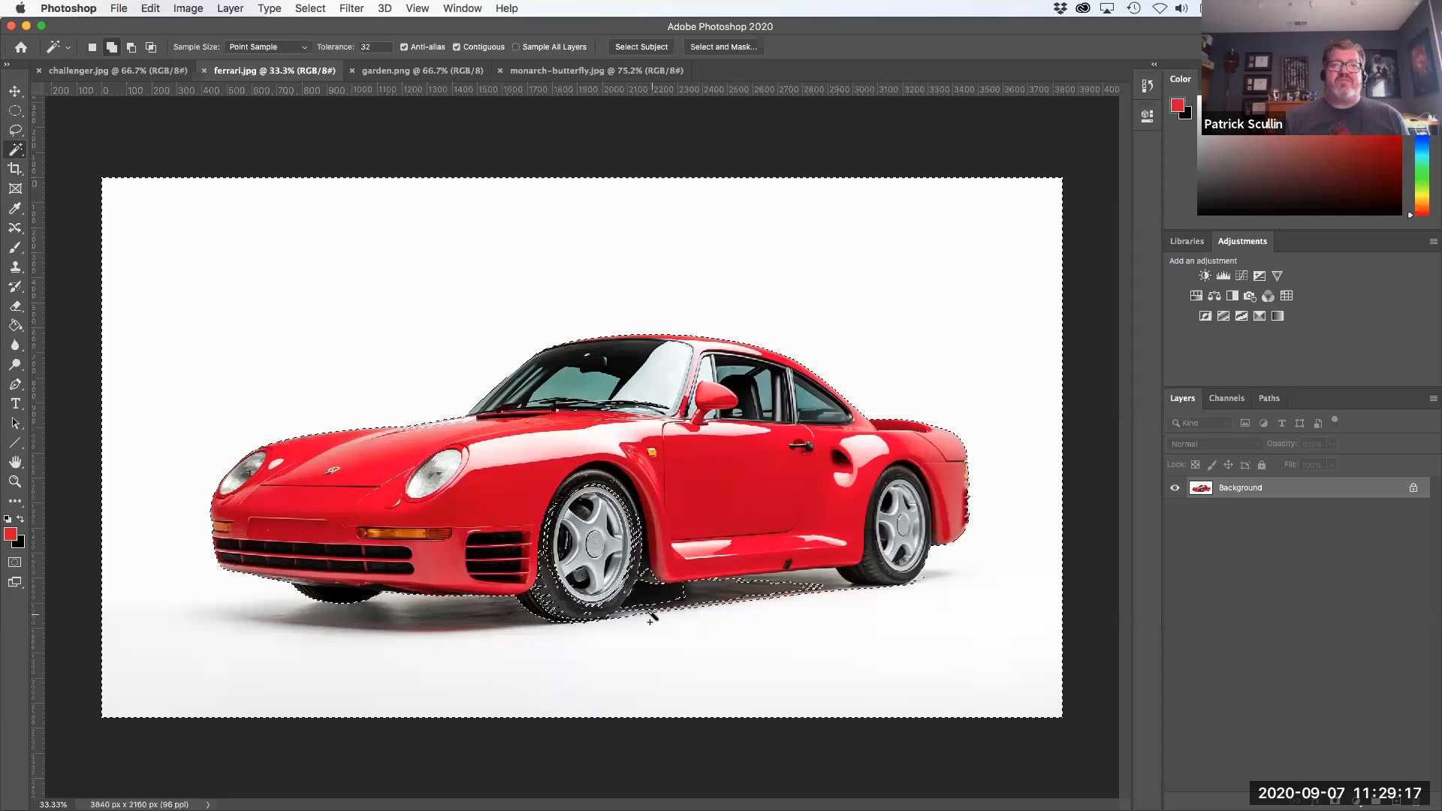
pyautogui.keyDown('shift'); pyautogui.click(627, 616); pyautogui.keyUp('shift')
pyautogui.keyDown('shift'); pyautogui.click(833, 581); pyautogui.keyUp('shift')
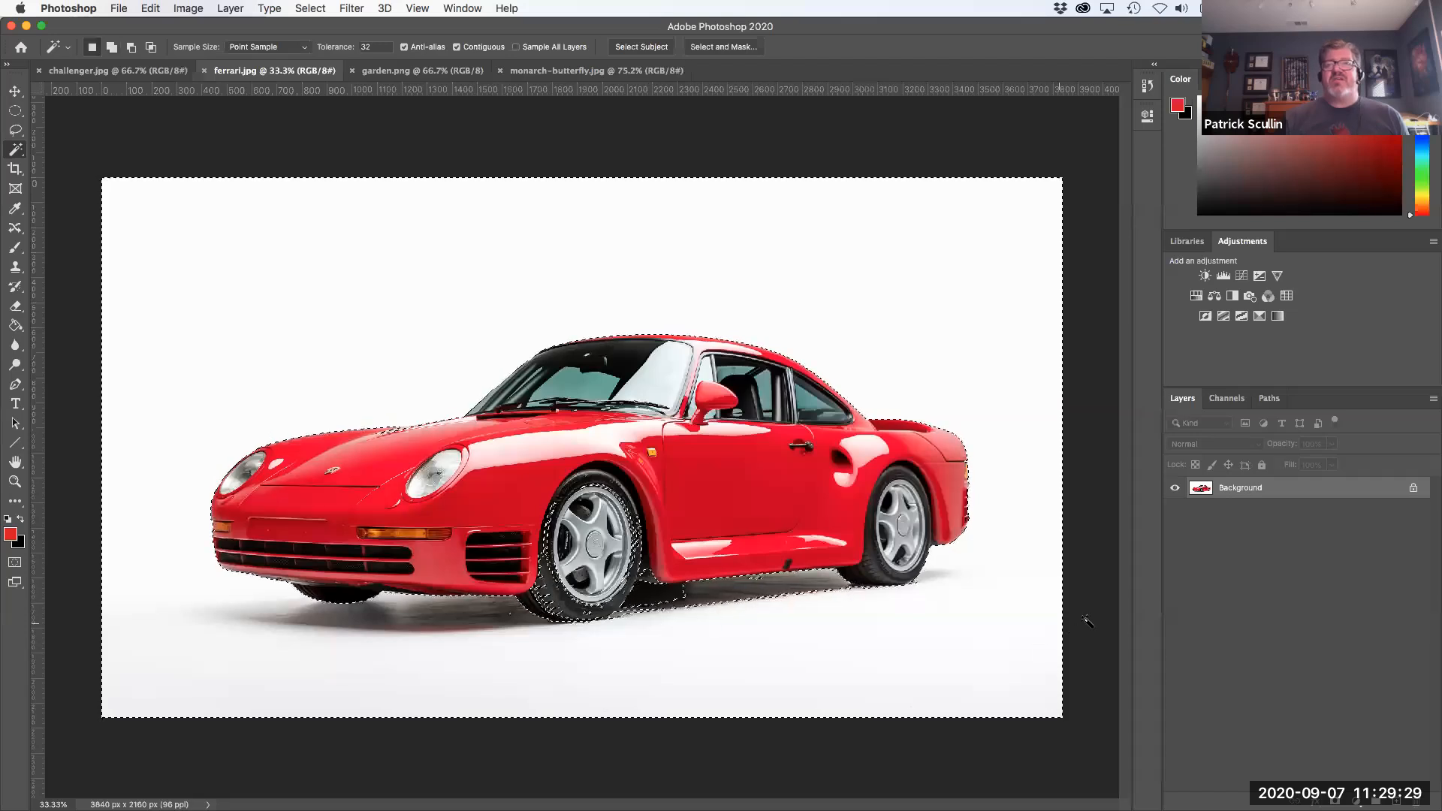
# Try to subtract the dark shadow patch behind the front wheel from the selection, and undo the change
pyautogui.press('super+plus')
pyautogui.press('super+plus')
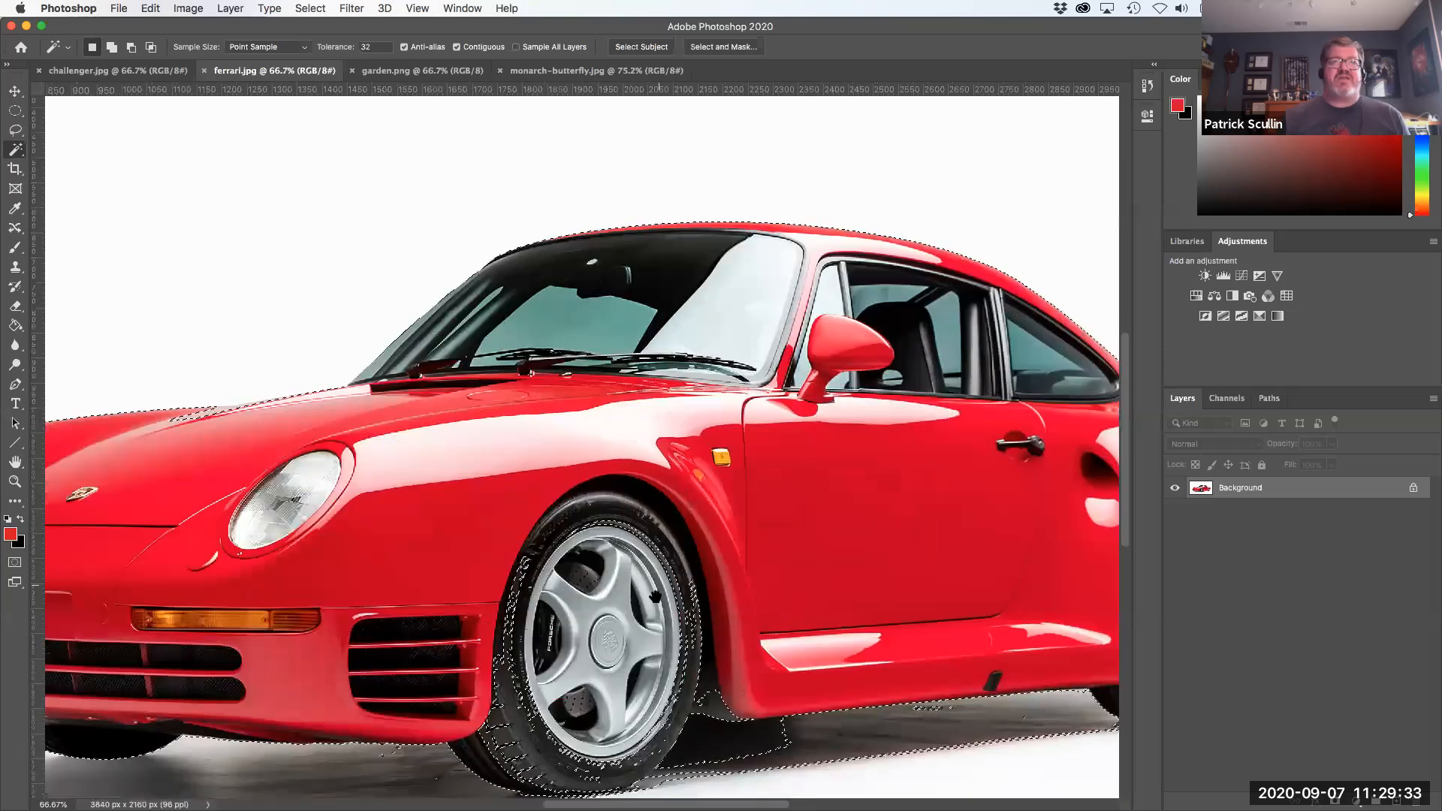
pyautogui.scroll(-5, 571, 391)
pyautogui.hscroll(2, 571, 391)
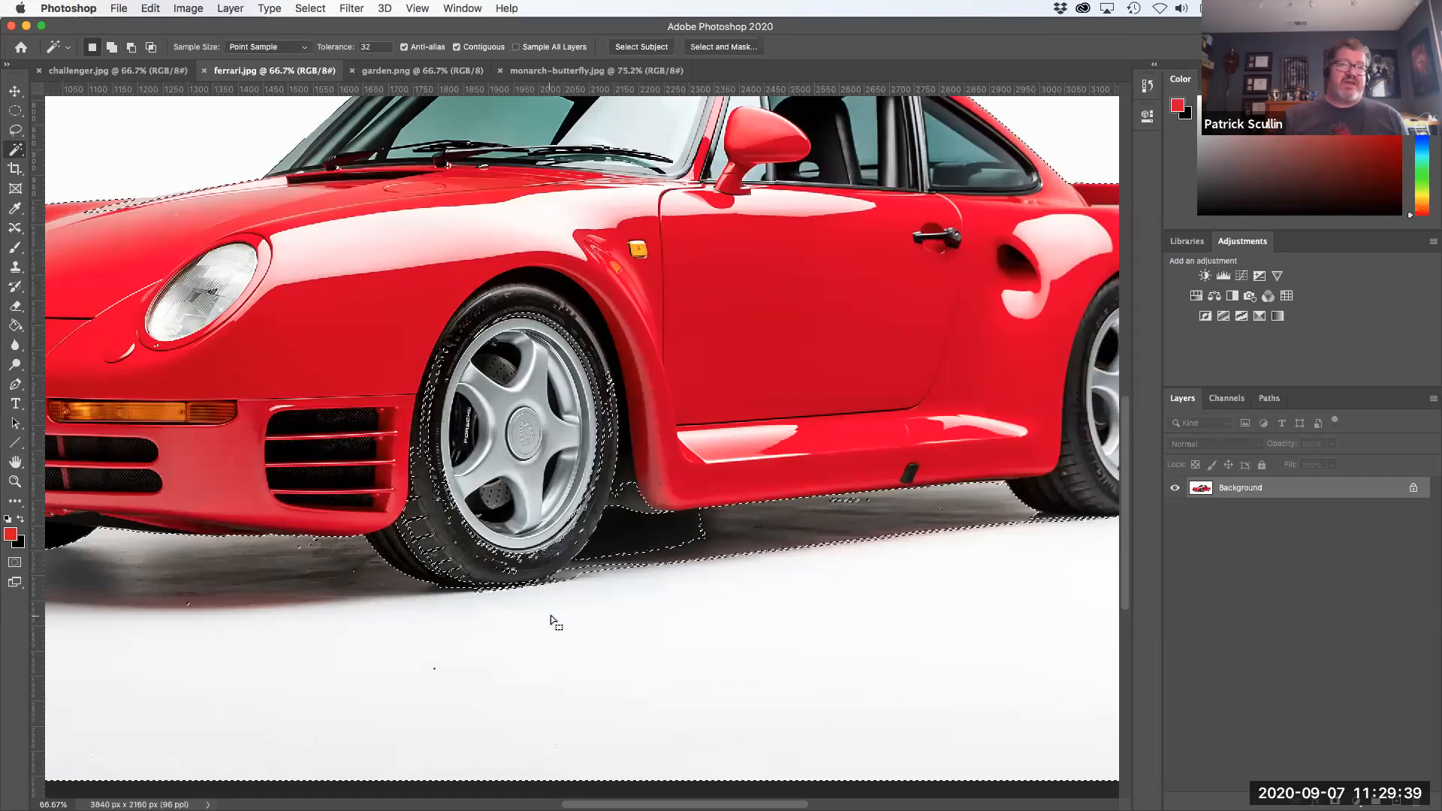
pyautogui.press('alt')
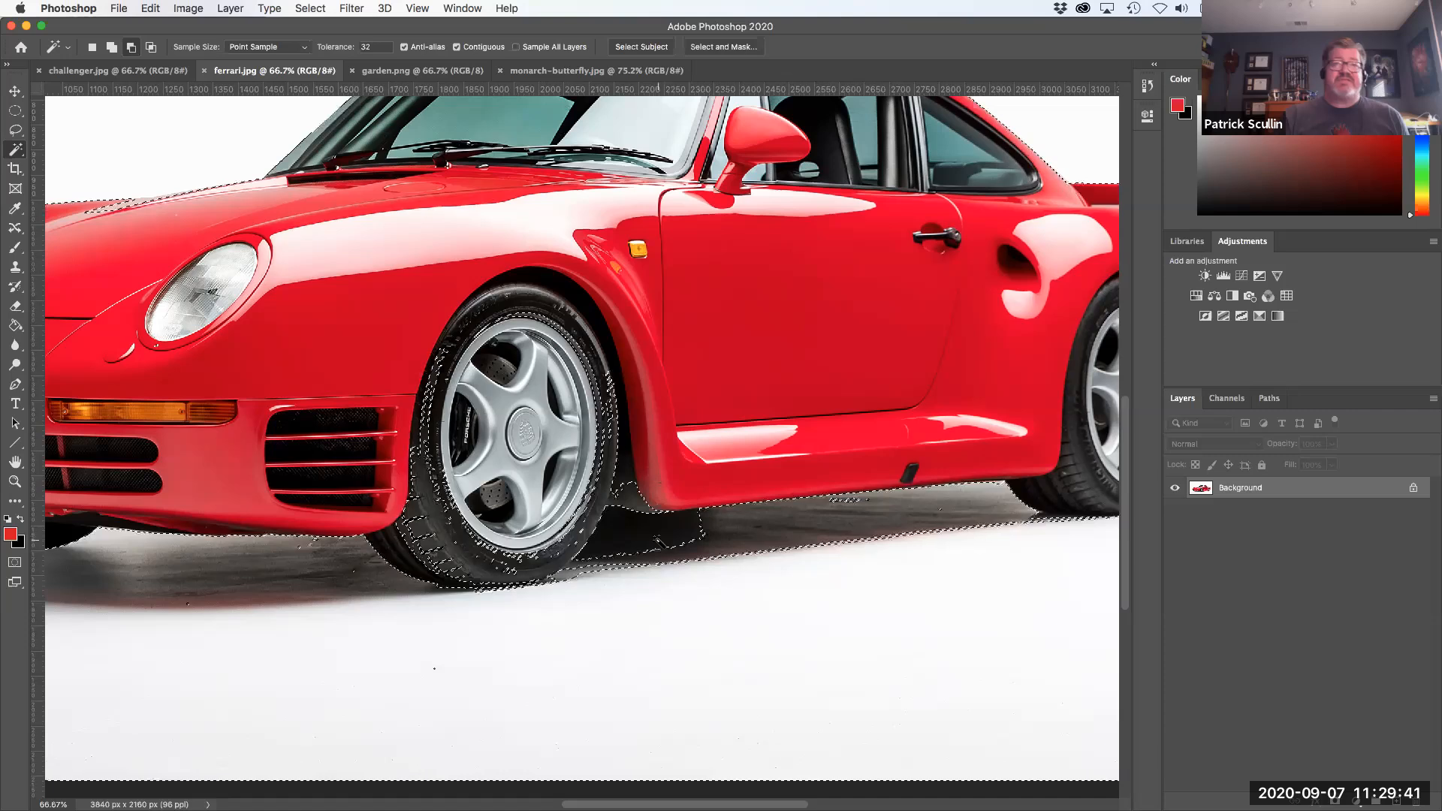
pyautogui.keyDown('alt'); pyautogui.click(711, 539); pyautogui.keyUp('alt')
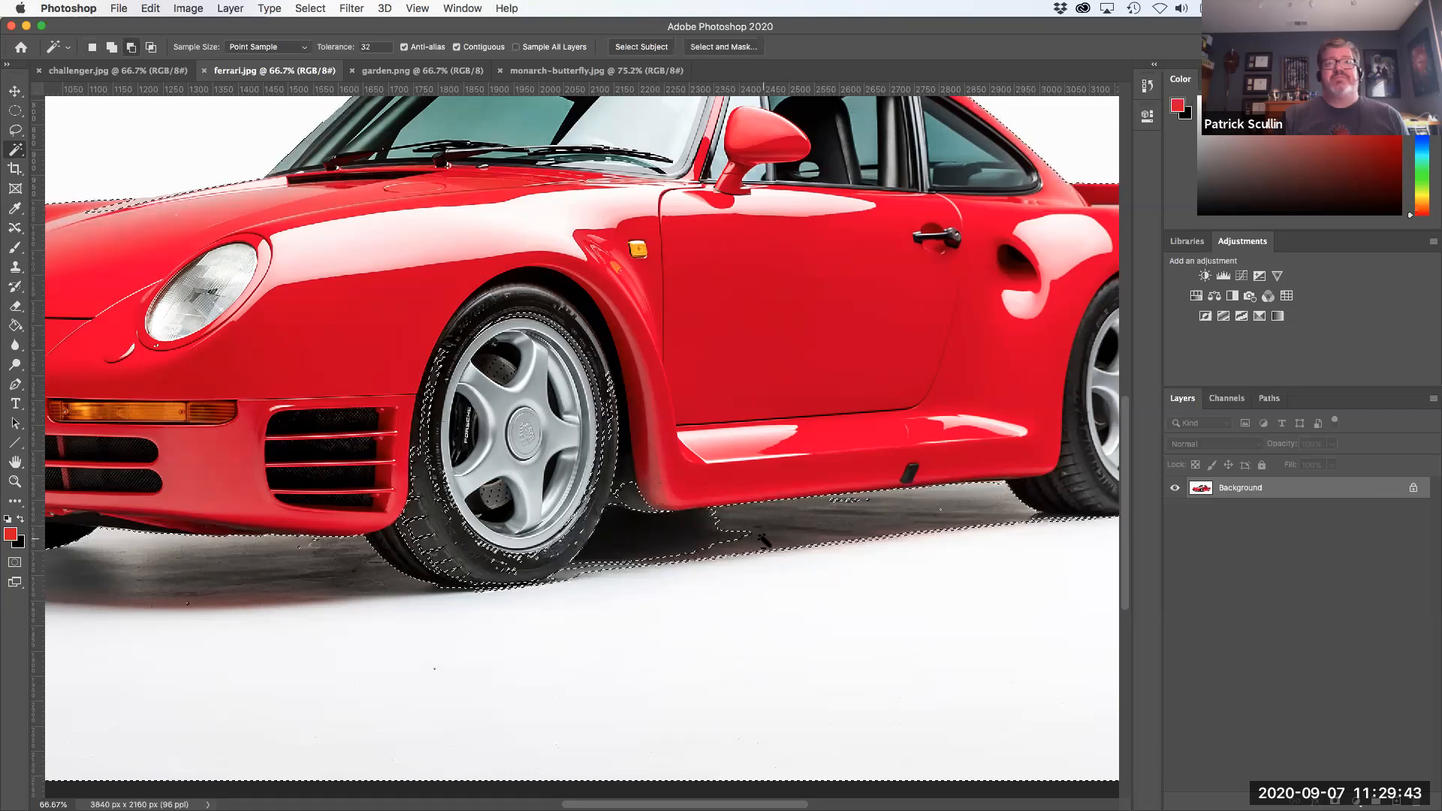
pyautogui.press('super+z')
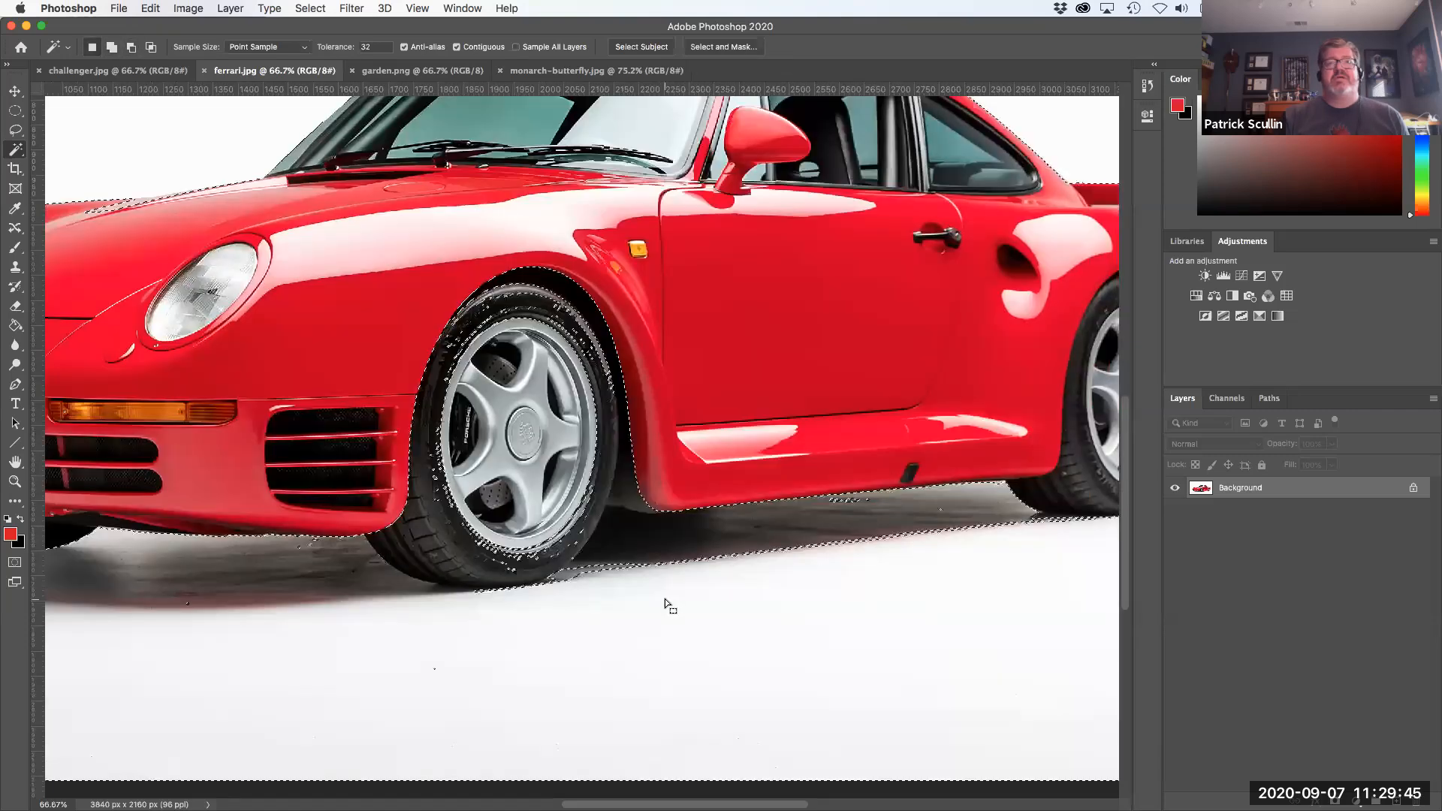
# Add the remaining shadow strip just behind the front tire to the selection with the Magic Wand Tool
pyautogui.press('shift')
pyautogui.keyDown('shift'); pyautogui.click(597, 568); pyautogui.keyUp('shift')
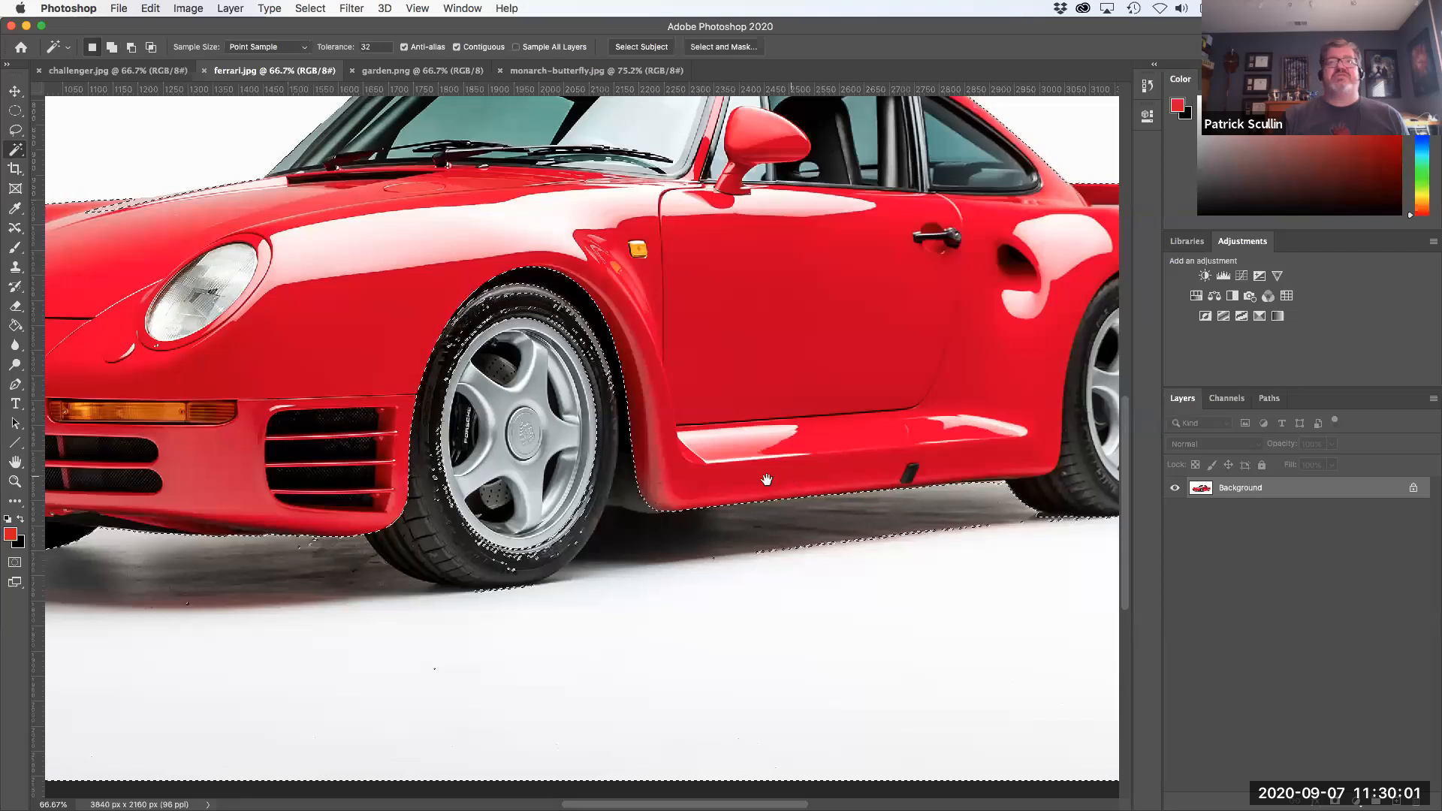
pyautogui.hscroll(10, 511, 469)
pyautogui.hscroll(-5, 520, 460)
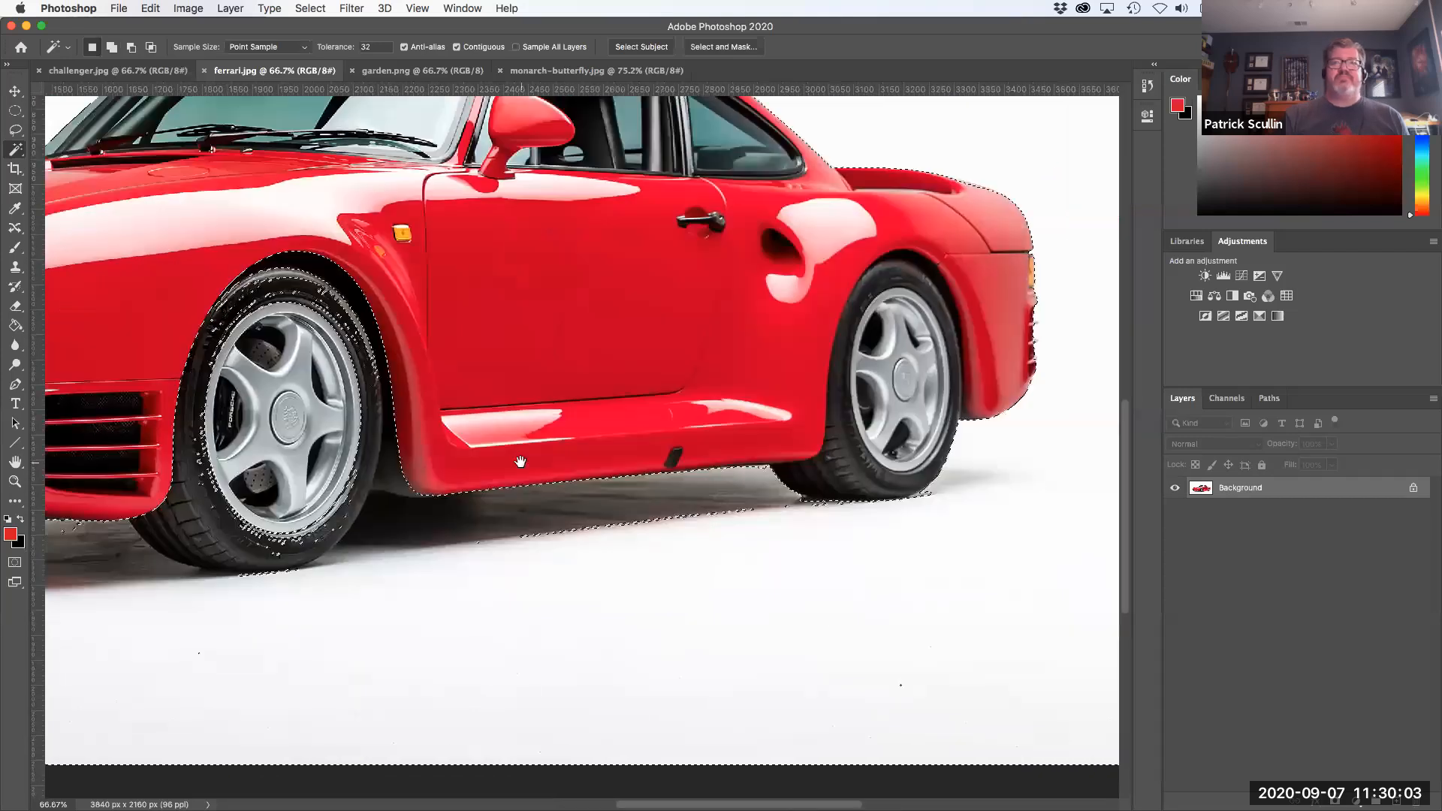
pyautogui.hscroll(-4, 599, 479)
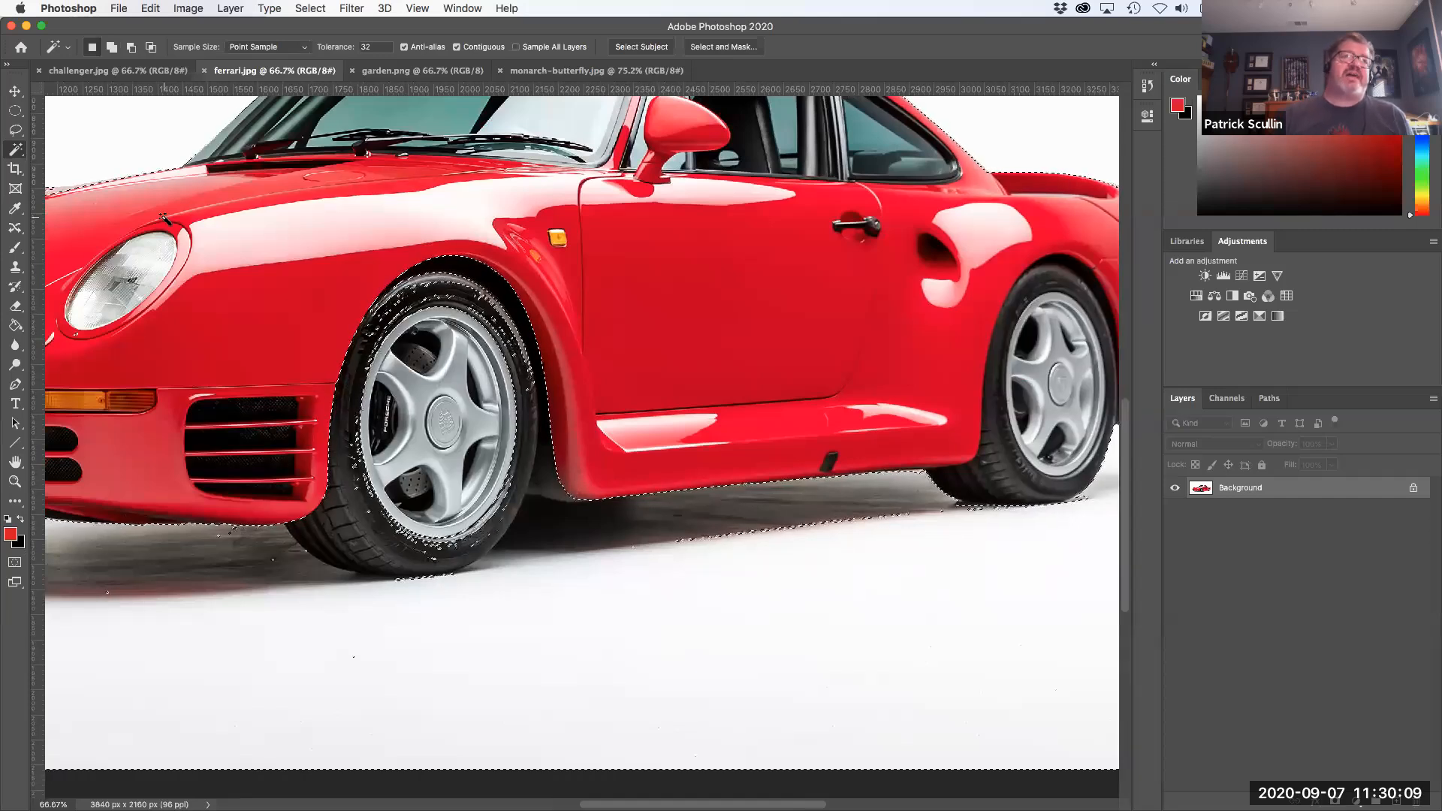
# Try to outline the front wheel and its arch with the Lasso Tool in add mode to clean up the selection there
pyautogui.click(17, 131)
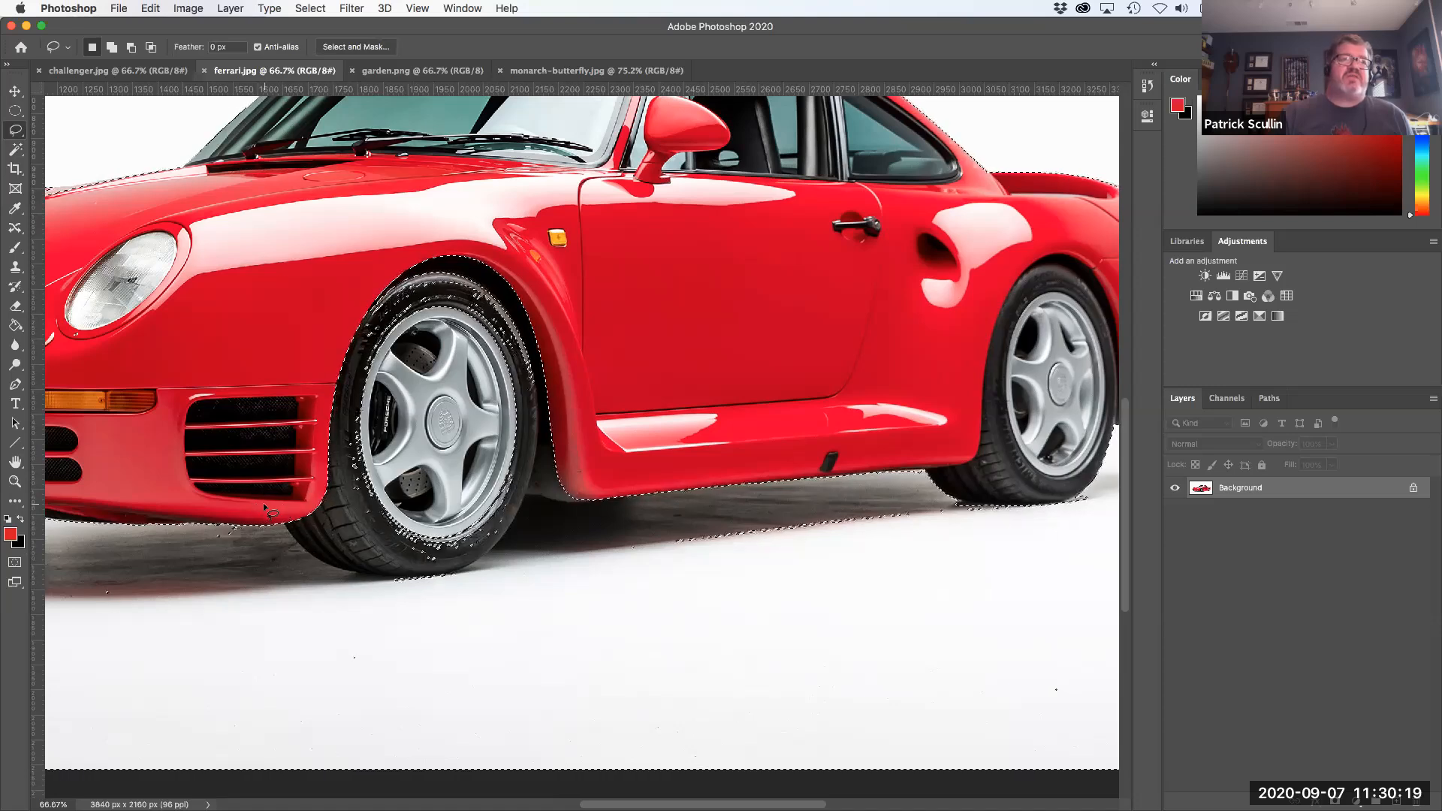
pyautogui.press('shift')
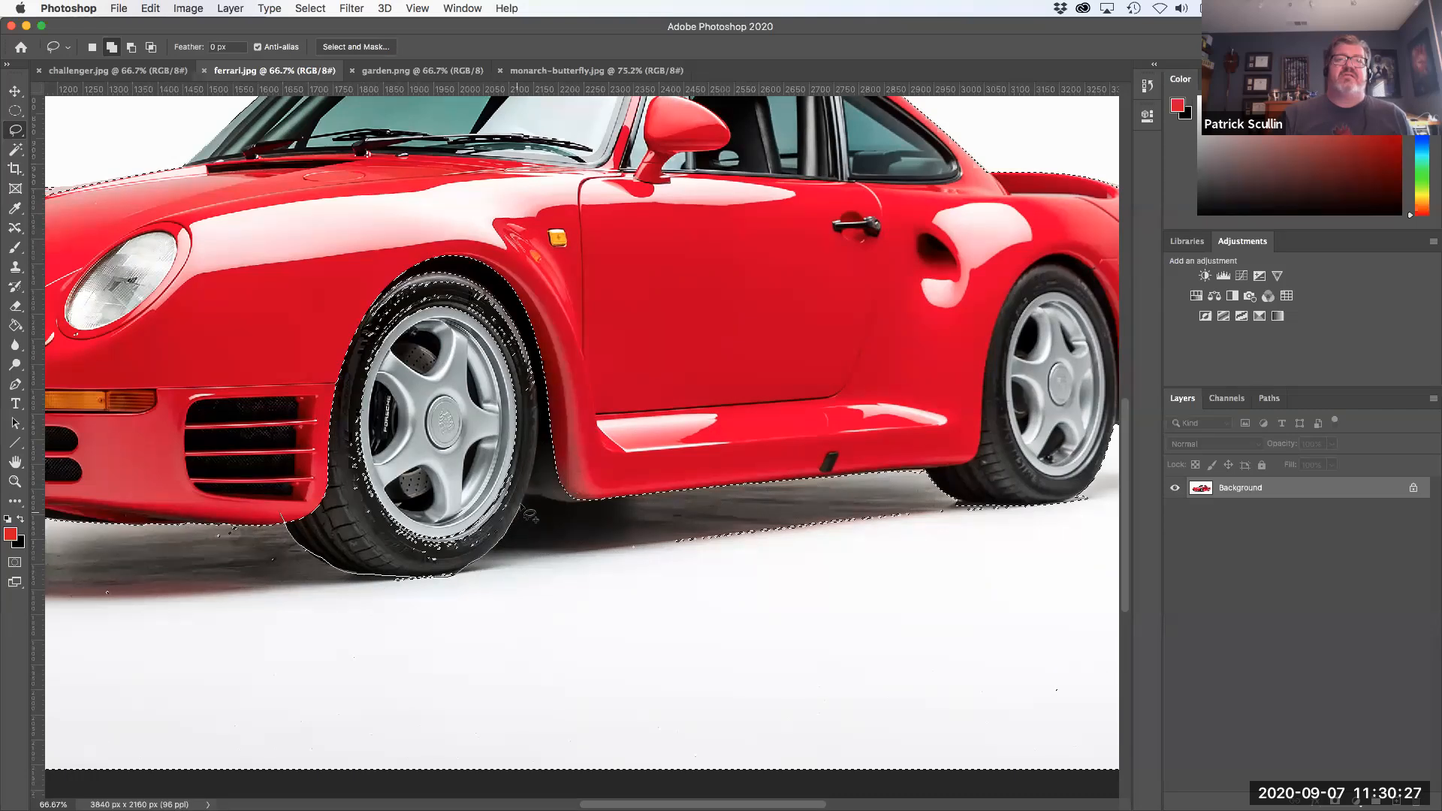
pyautogui.moveTo(535, 260)
pyautogui.mouseDown()
pyautogui.moveTo(336, 228)
pyautogui.moveTo(269, 447)
pyautogui.moveTo(284, 522)
pyautogui.mouseUp()
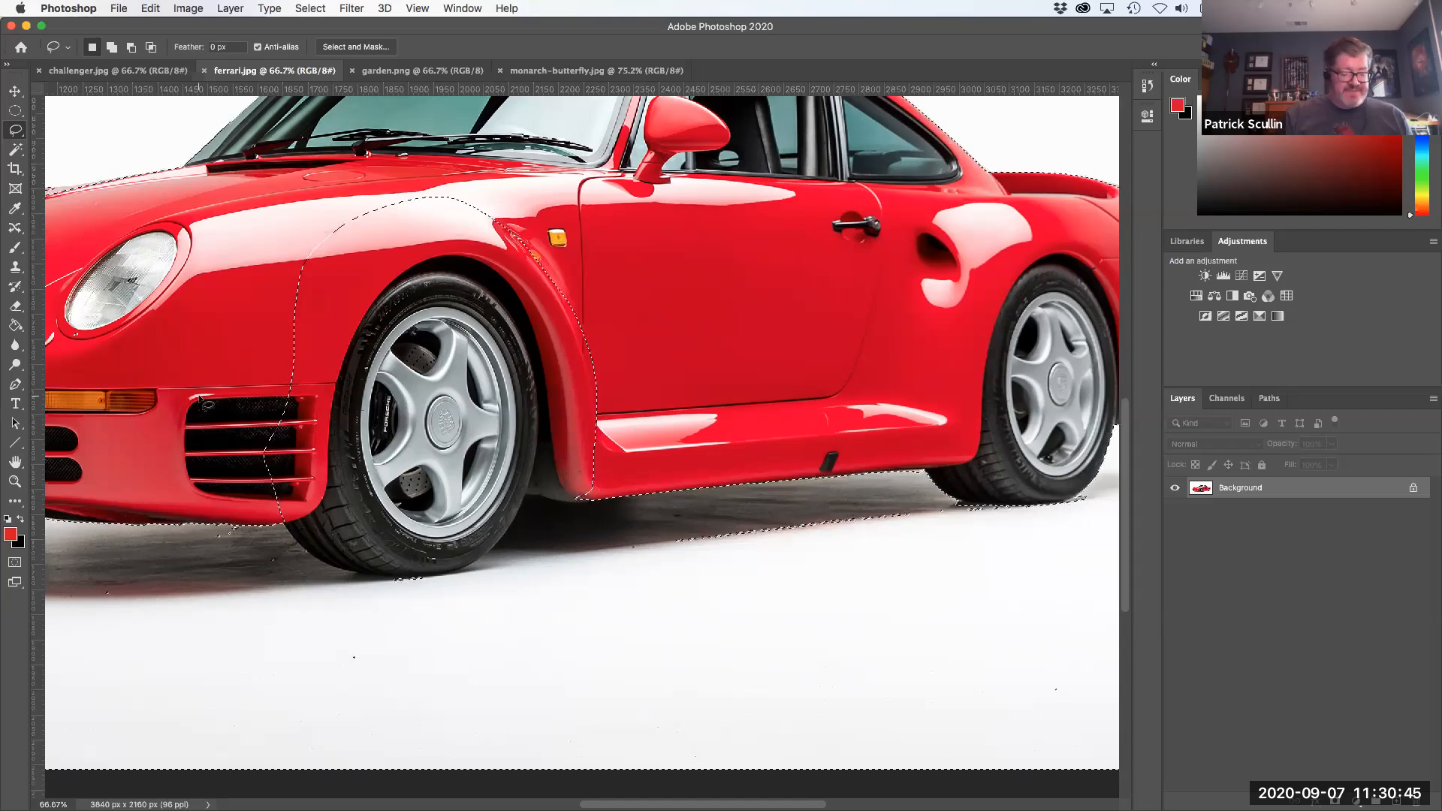
pyautogui.moveTo(203, 403); pyautogui.dragTo(206, 409)
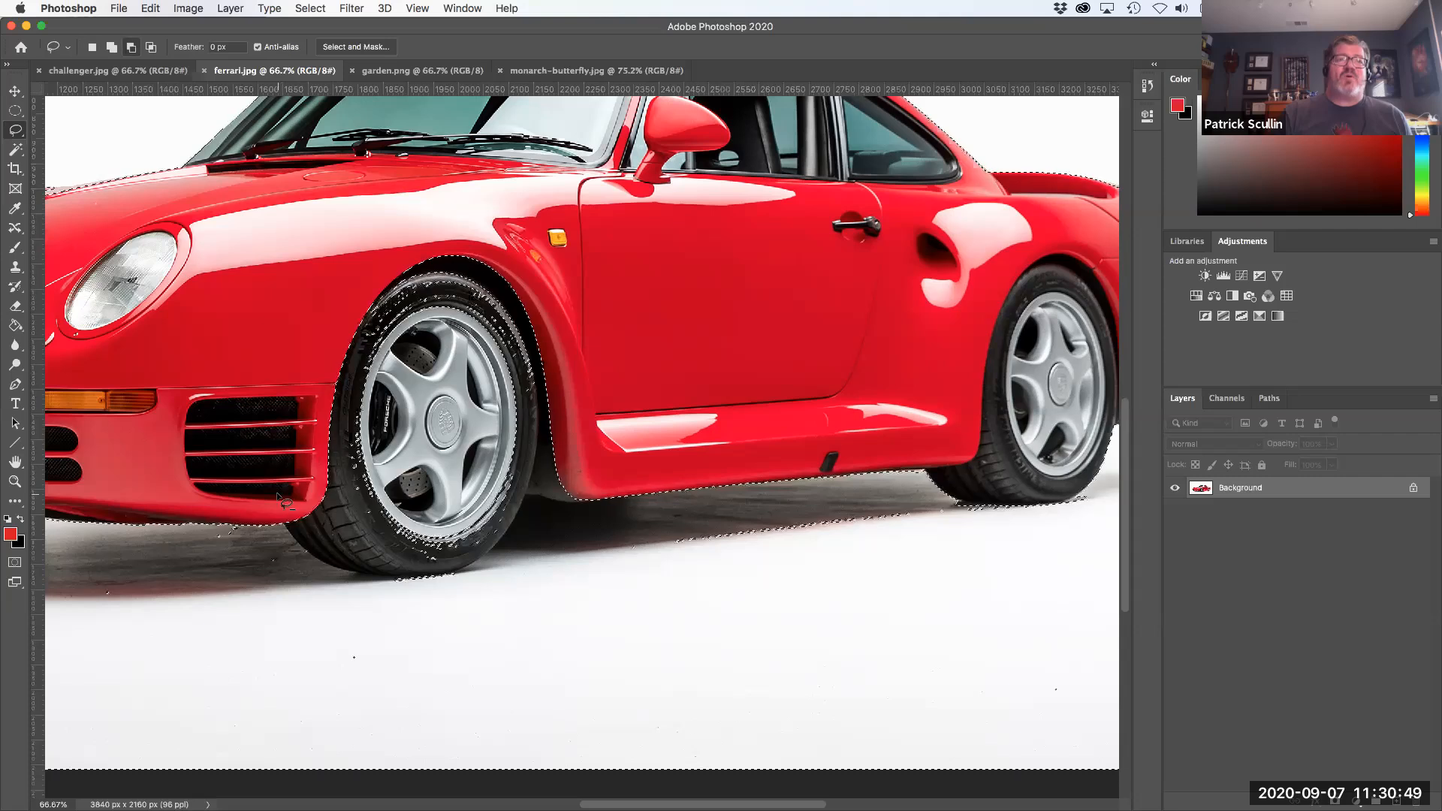
# Subtract the front wheel and wheel arch from the background selection with the Lasso Tool, and clean up the selection edge under the tire
pyautogui.moveTo(277, 499); pyautogui.dragTo(281, 513)
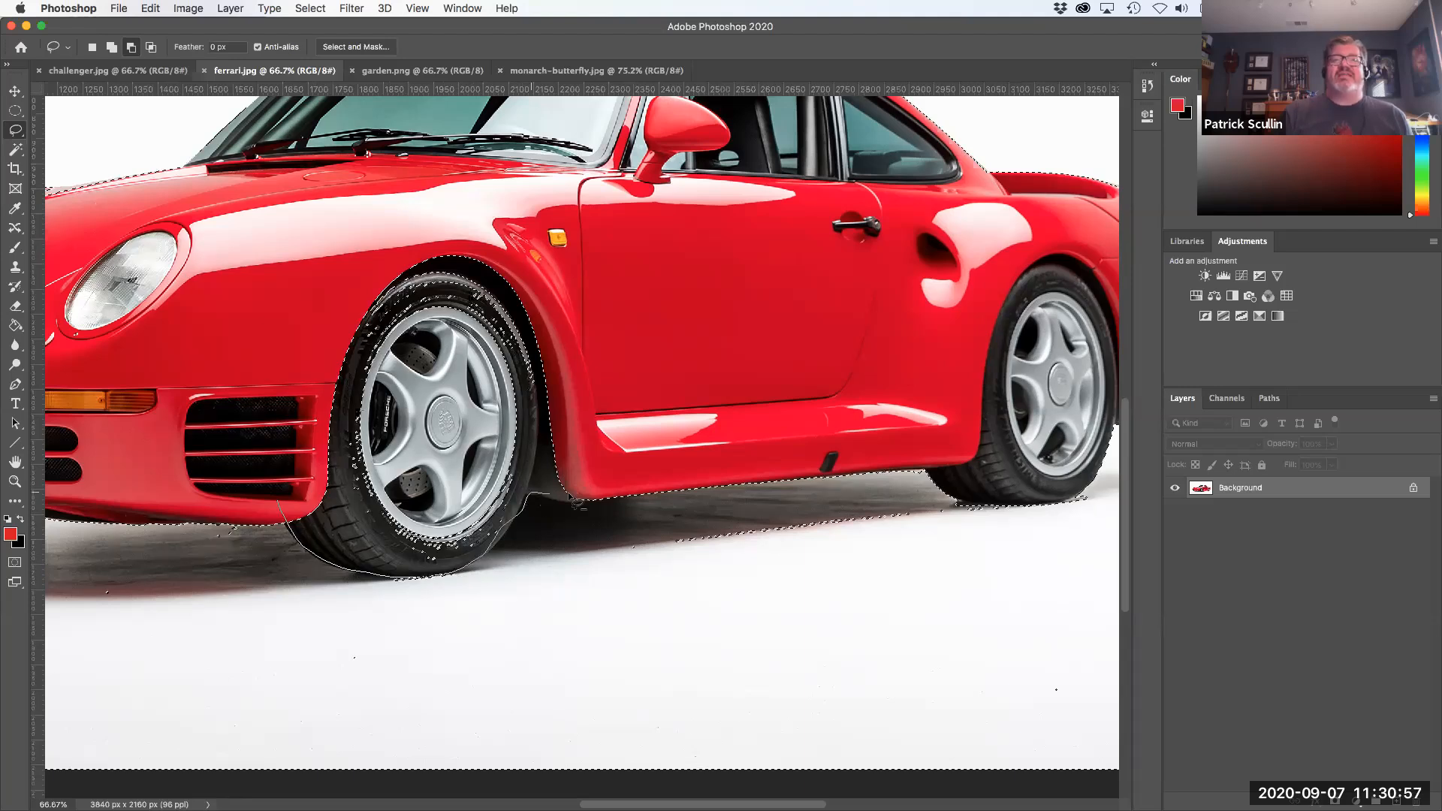
pyautogui.moveTo(601, 406)
pyautogui.mouseDown()
pyautogui.moveTo(512, 198)
pyautogui.moveTo(430, 219)
pyautogui.moveTo(365, 275)
pyautogui.moveTo(300, 417)
pyautogui.mouseUp()
pyautogui.moveTo(283, 470); pyautogui.dragTo(284, 472)
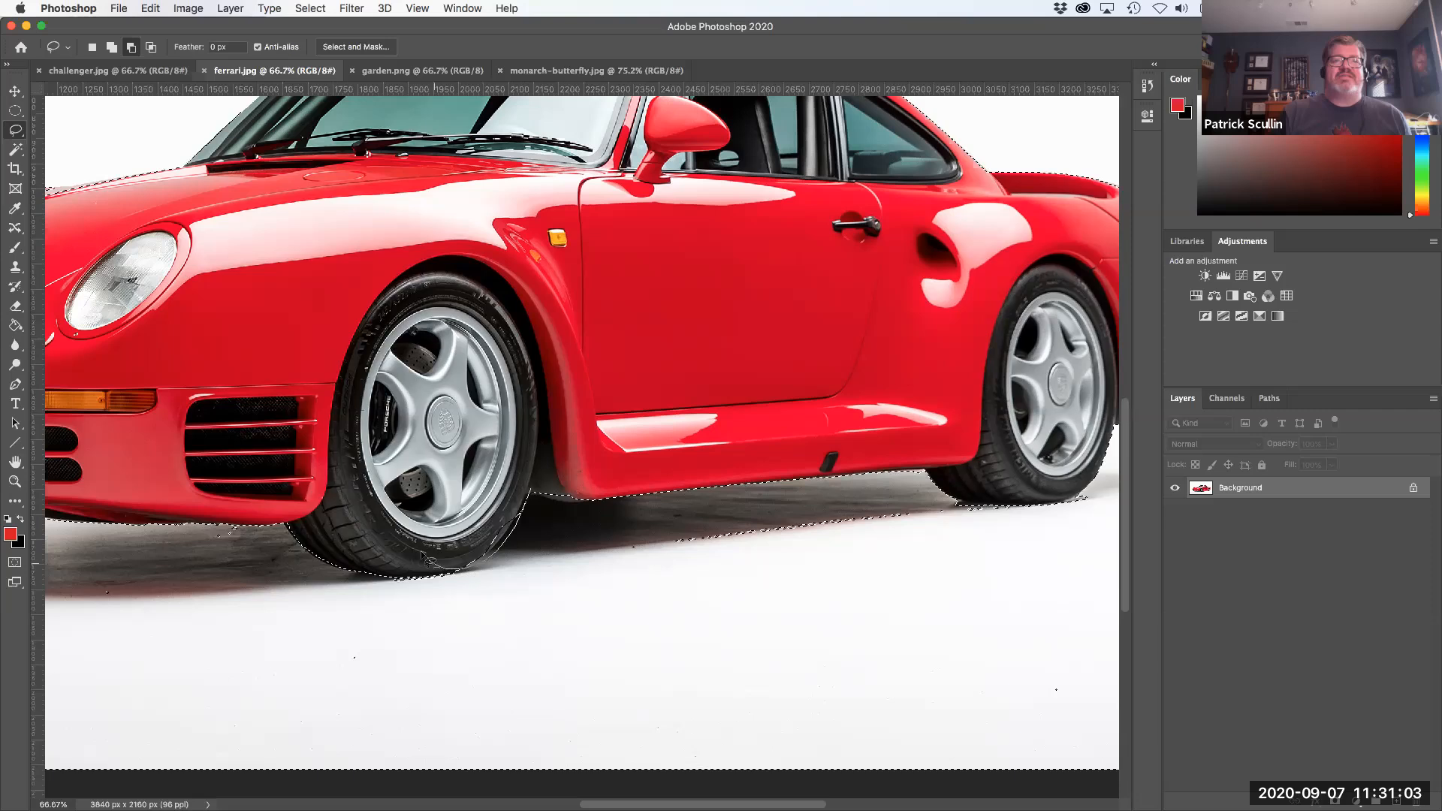
pyautogui.moveTo(422, 553); pyautogui.dragTo(425, 551)
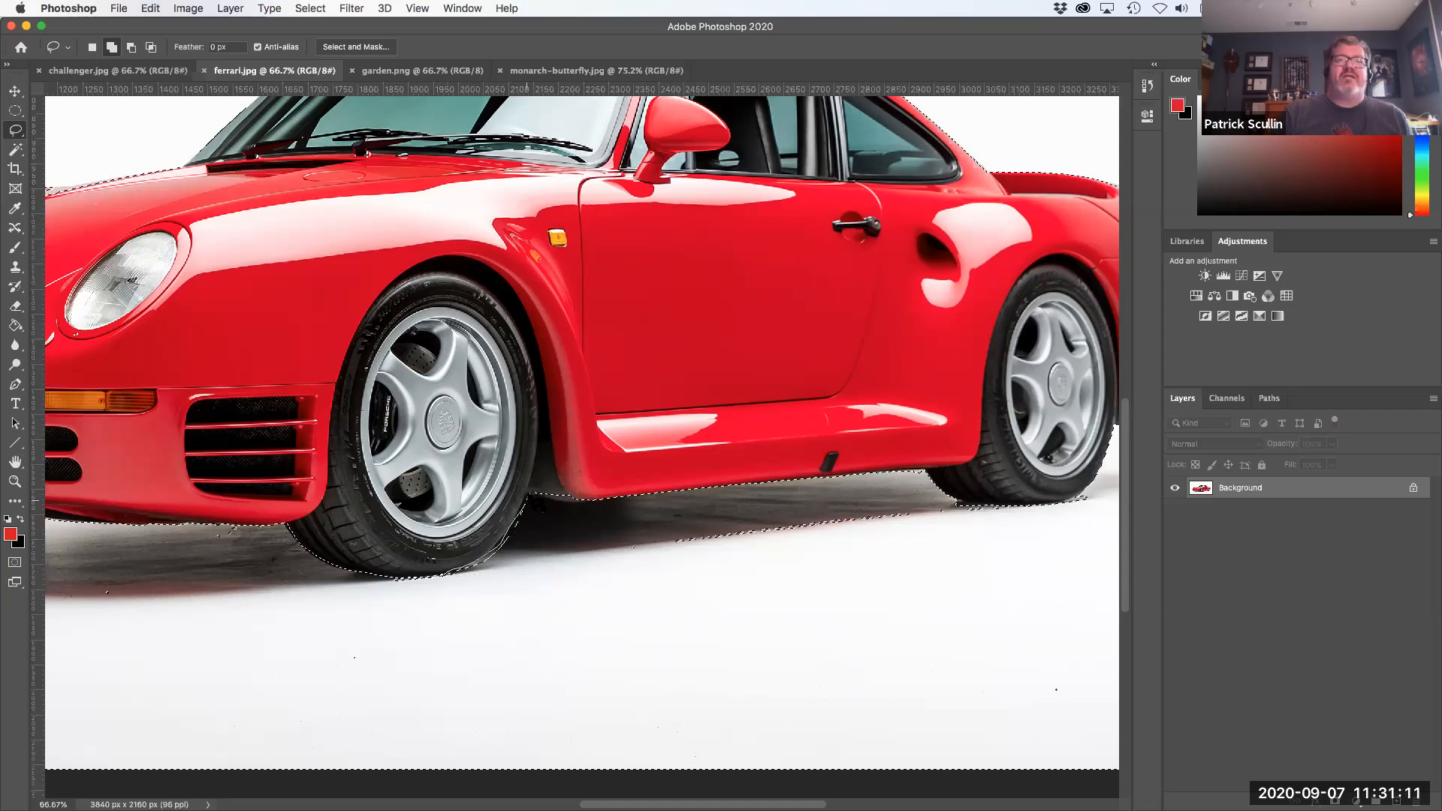
pyautogui.moveTo(523, 572); pyautogui.dragTo(420, 605)
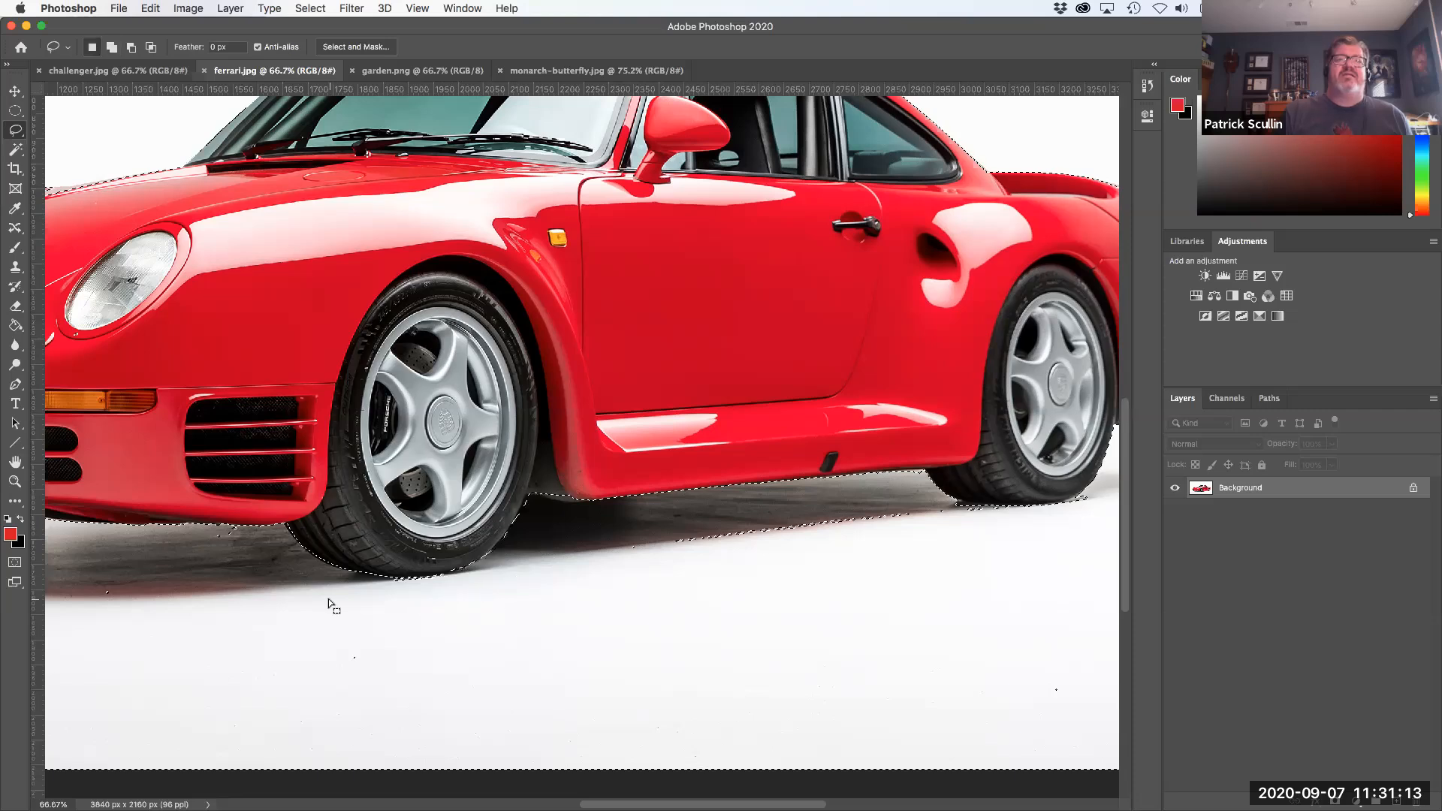
# Add the stray unselected shadow specks on the floor between the front and rear wheels to the selection with the Lasso Tool
pyautogui.press('super+0')
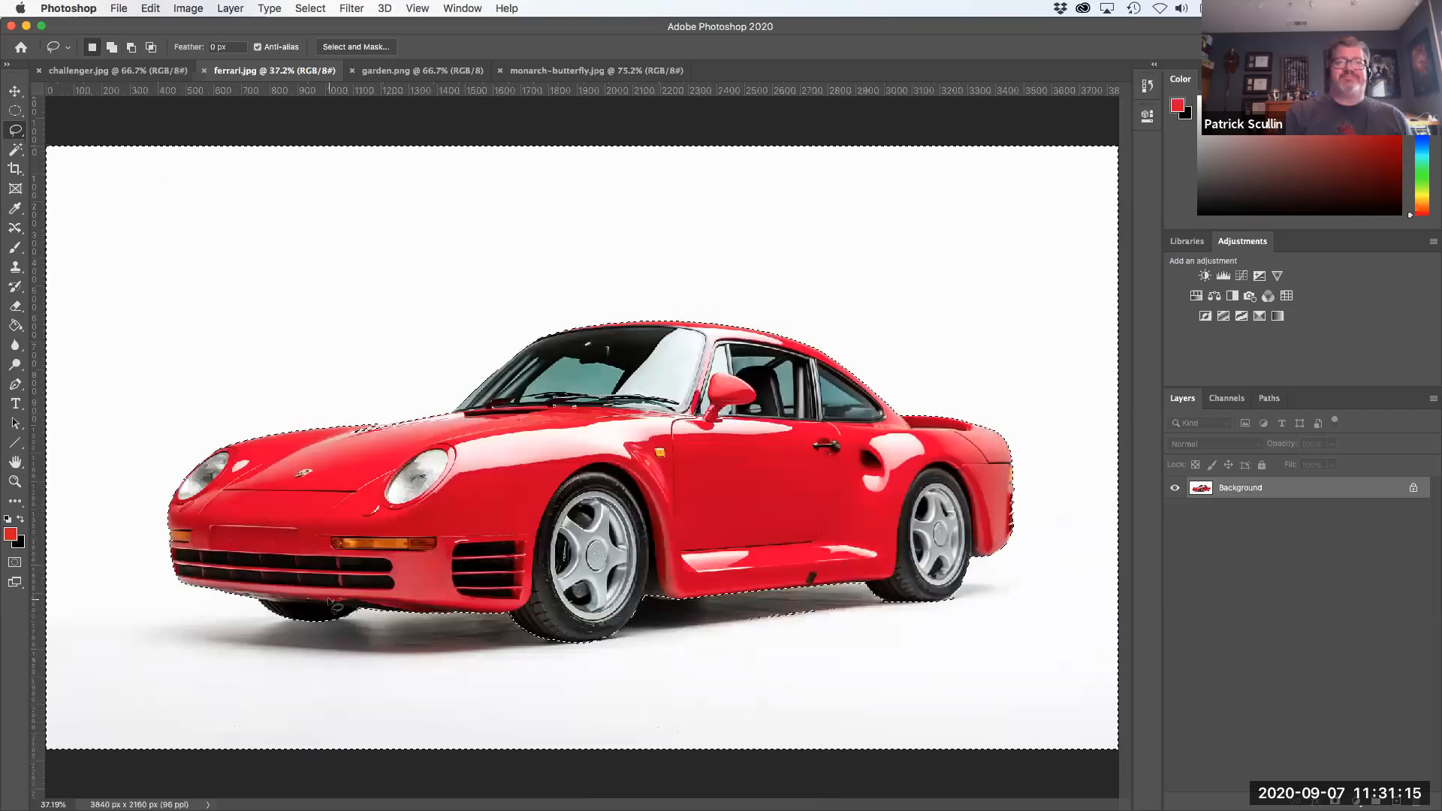
pyautogui.press('shift')
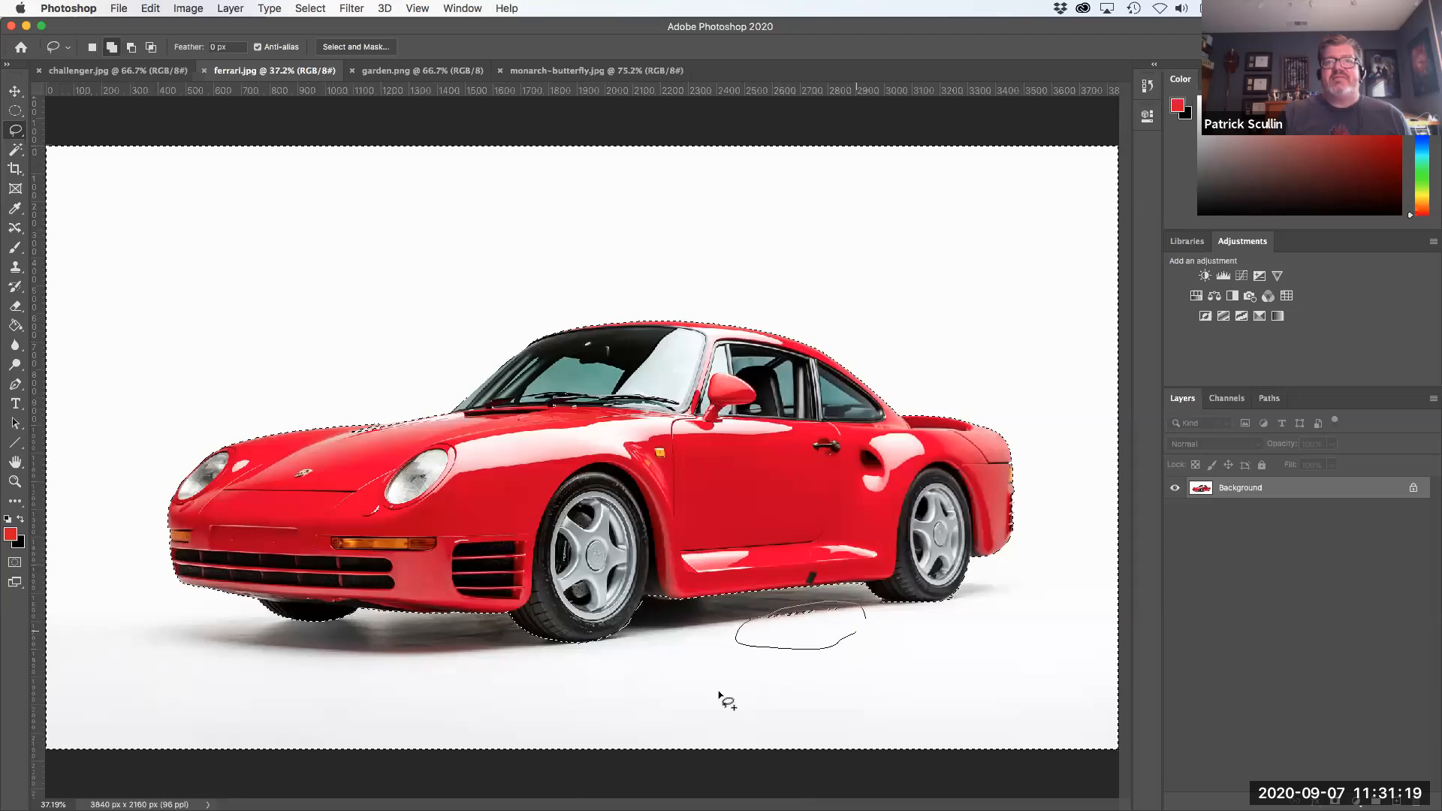
pyautogui.moveTo(772, 616); pyautogui.dragTo(789, 612)
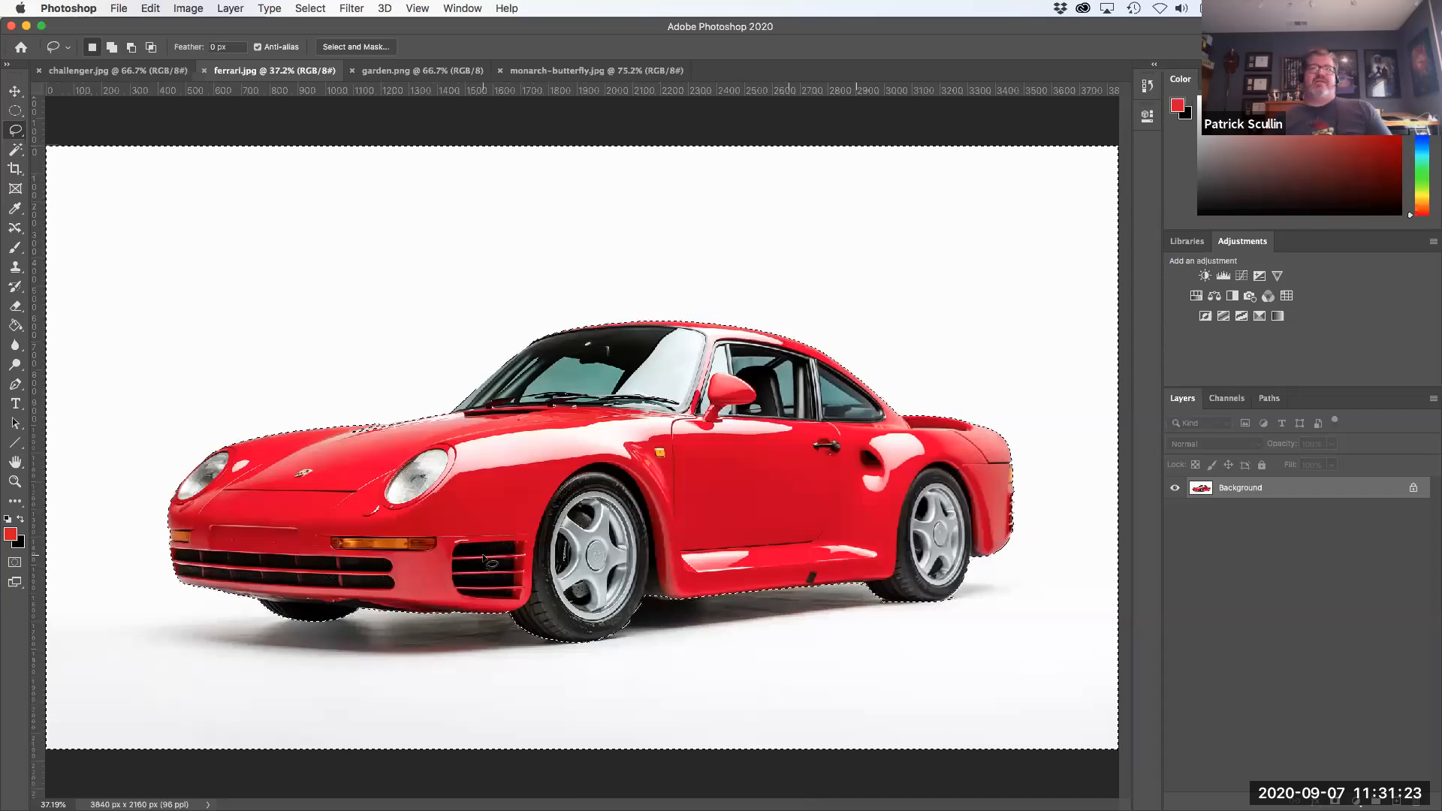
# Subtract the stray selected patch along the hood's upper edge from the selection with the Lasso Tool
pyautogui.press('super+equal')
pyautogui.press('super+equal')
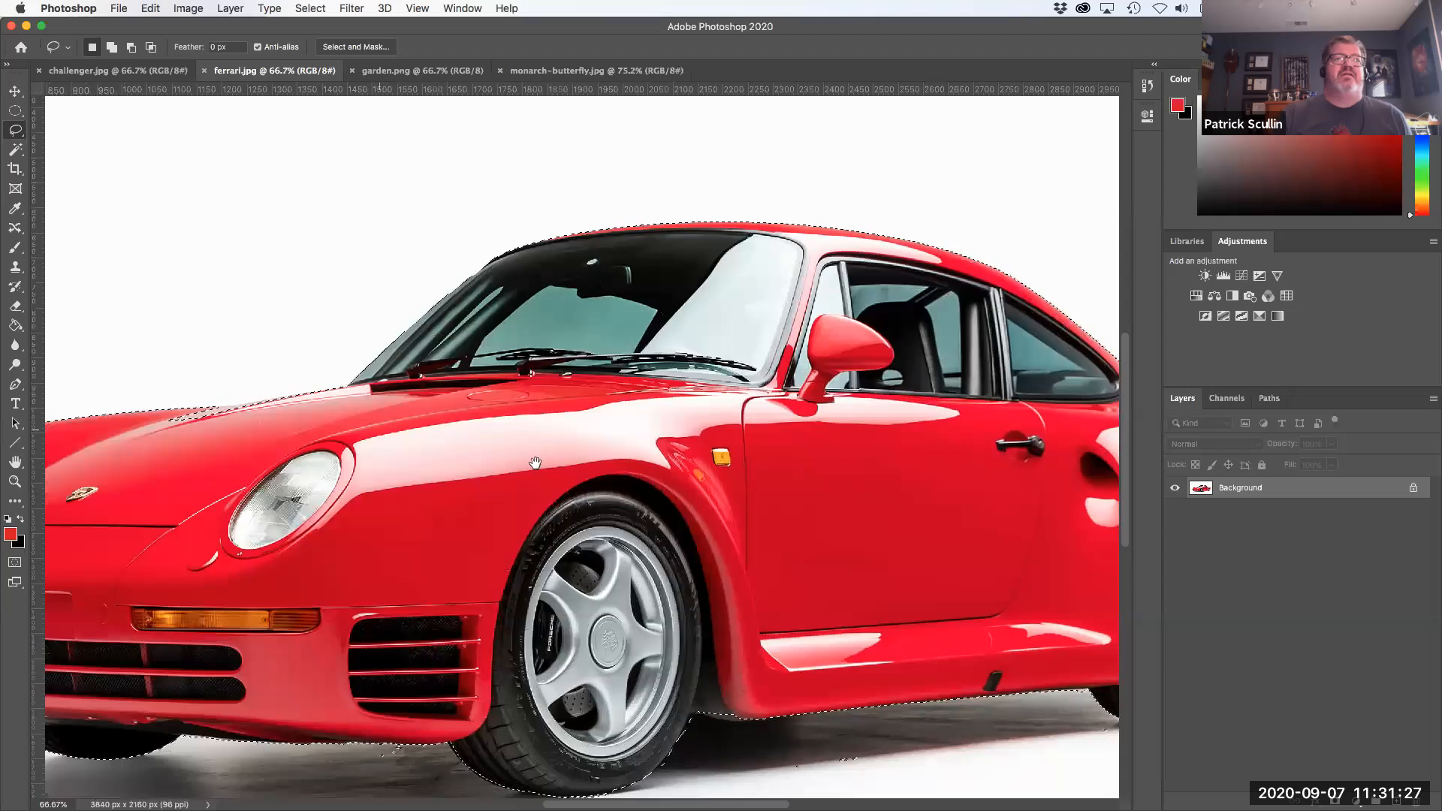
pyautogui.moveTo(379, 429); pyautogui.dragTo(539, 465)
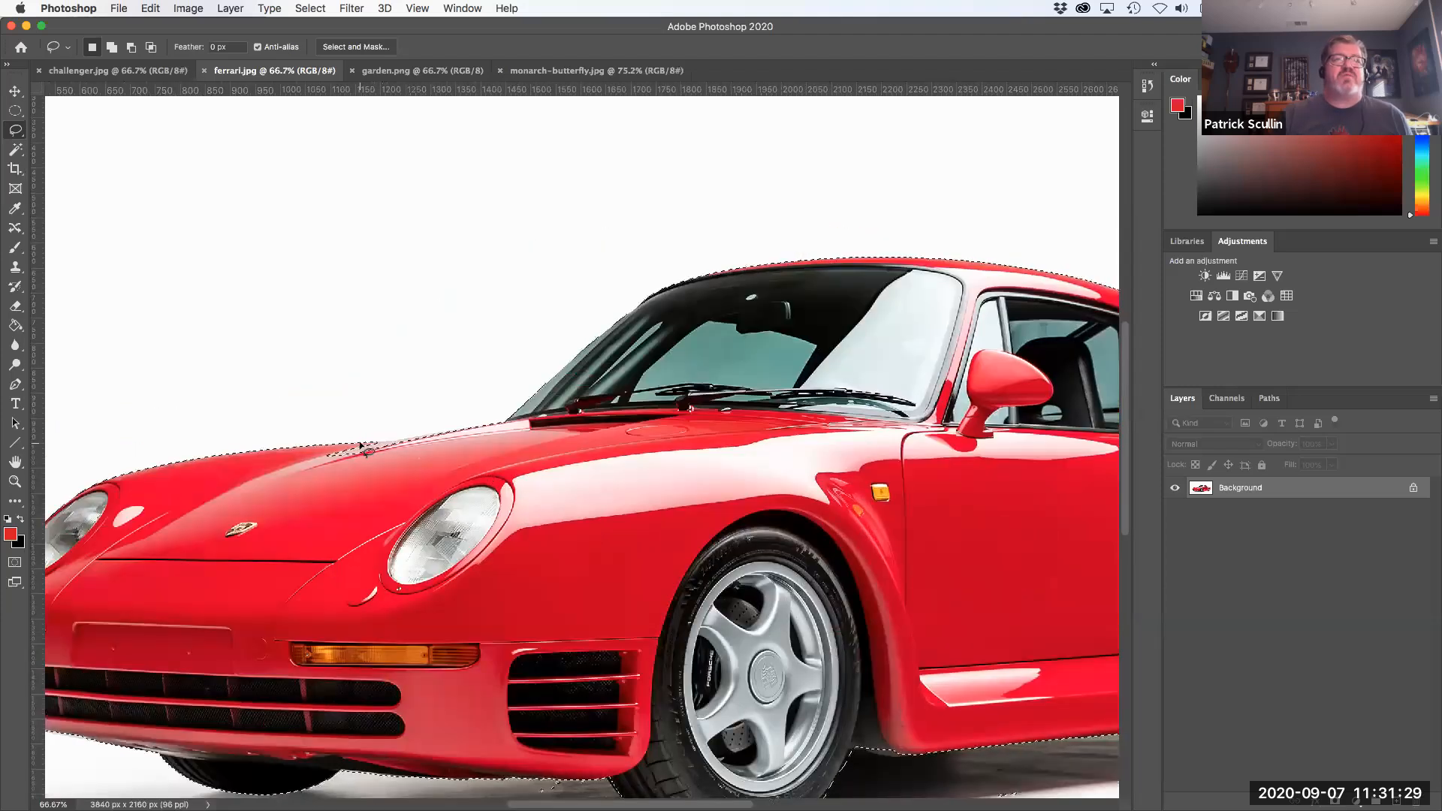
pyautogui.press('alt')
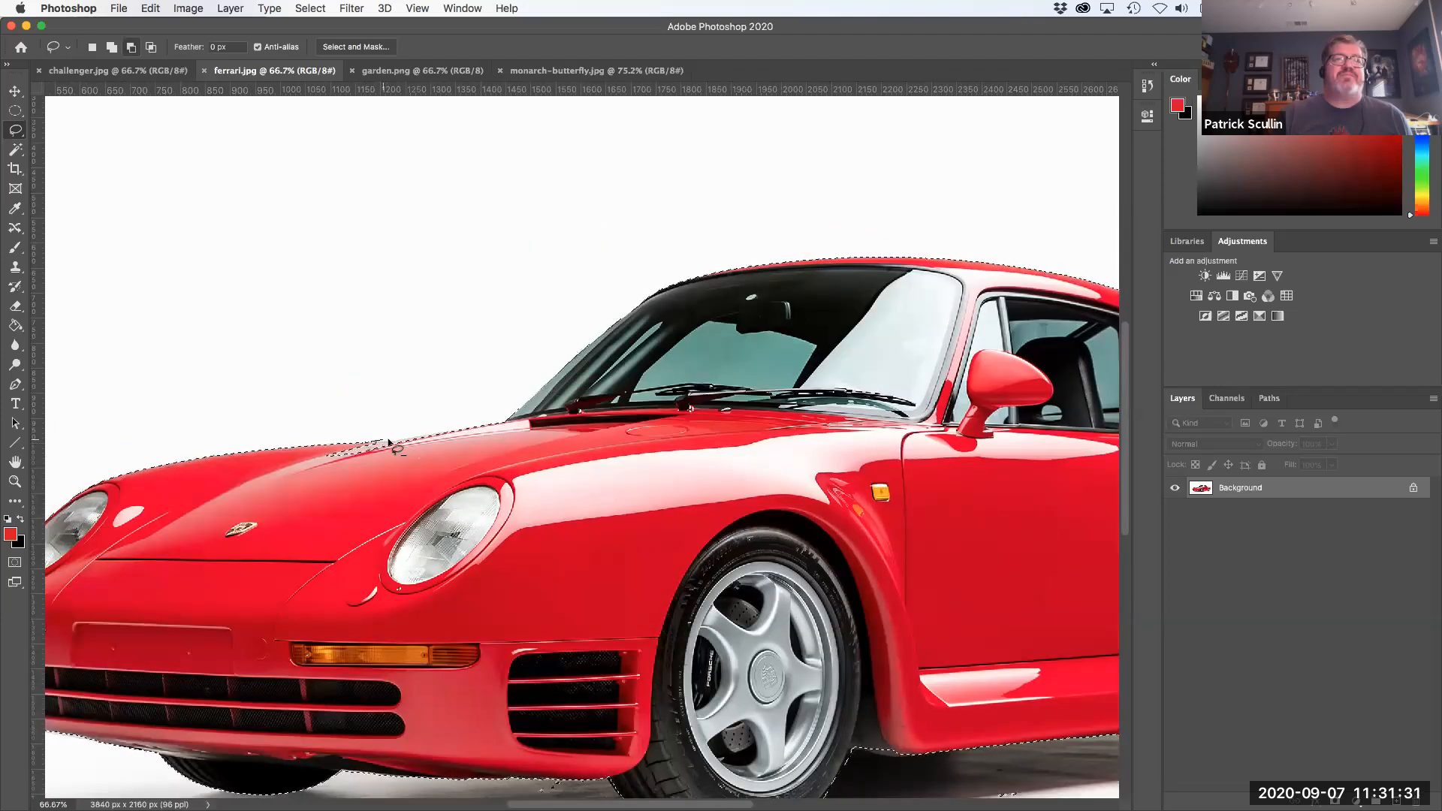
pyautogui.moveTo(304, 480); pyautogui.dragTo(304, 471)
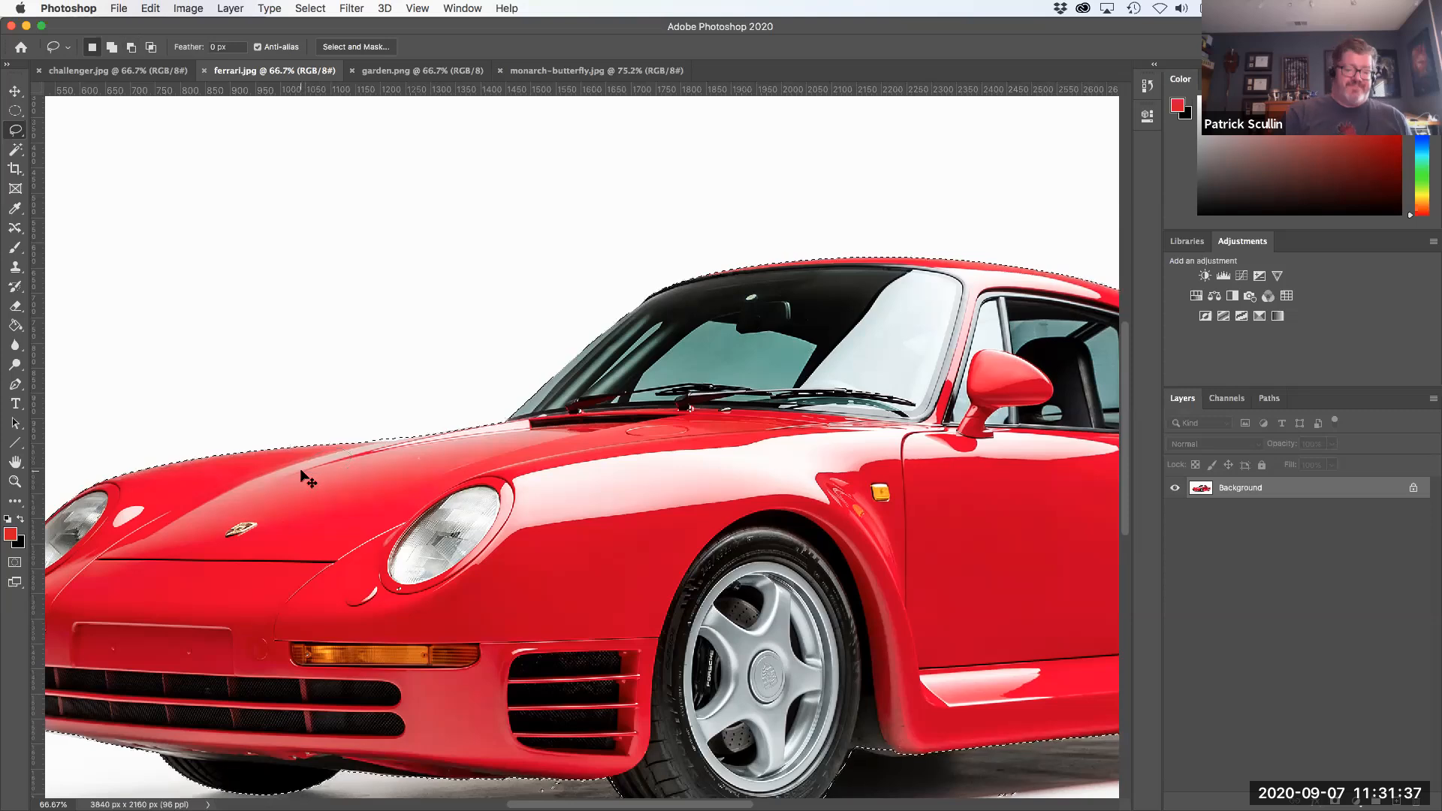
# Invert the background selection so that the whole car is selected instead
pyautogui.press('super+0')
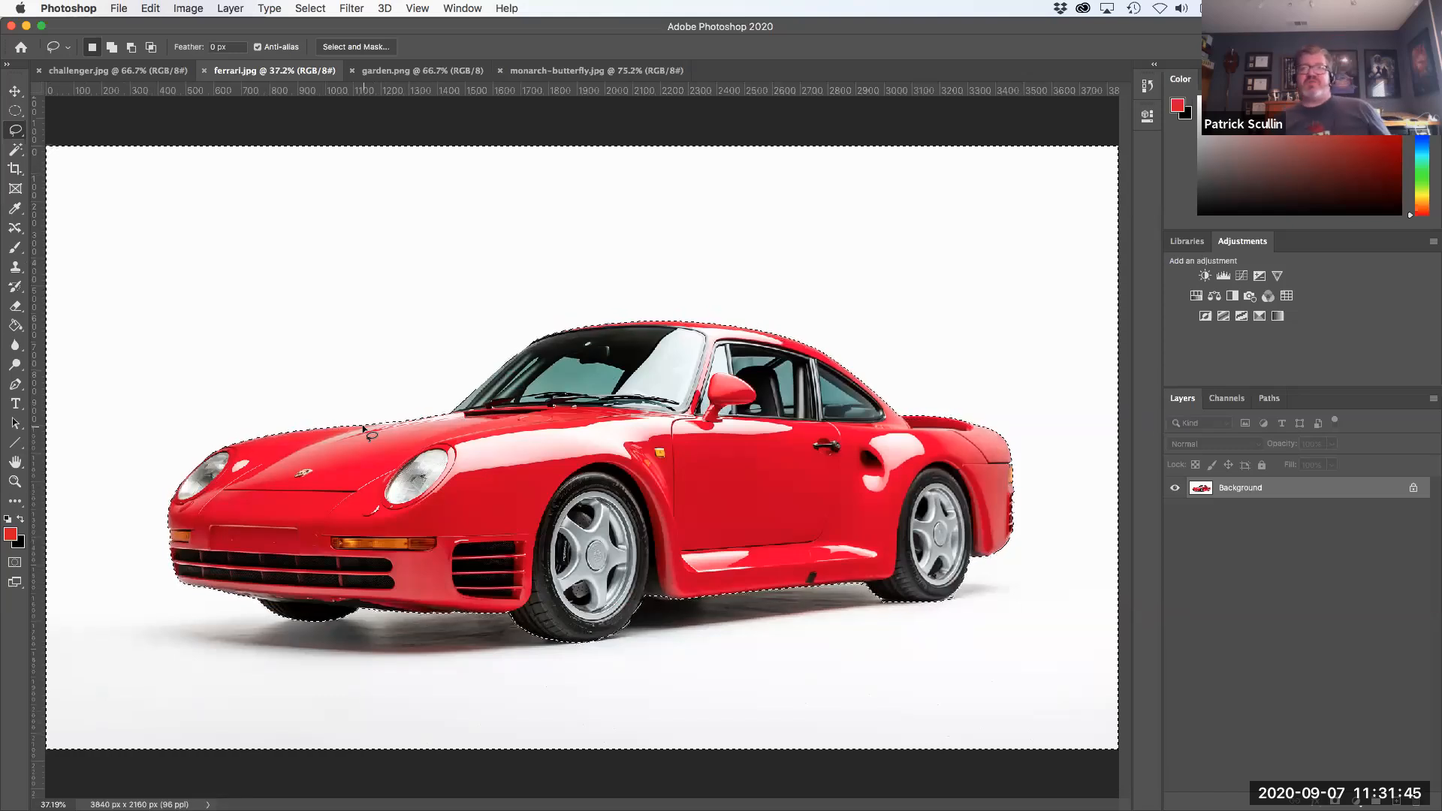
pyautogui.press('super+minus')
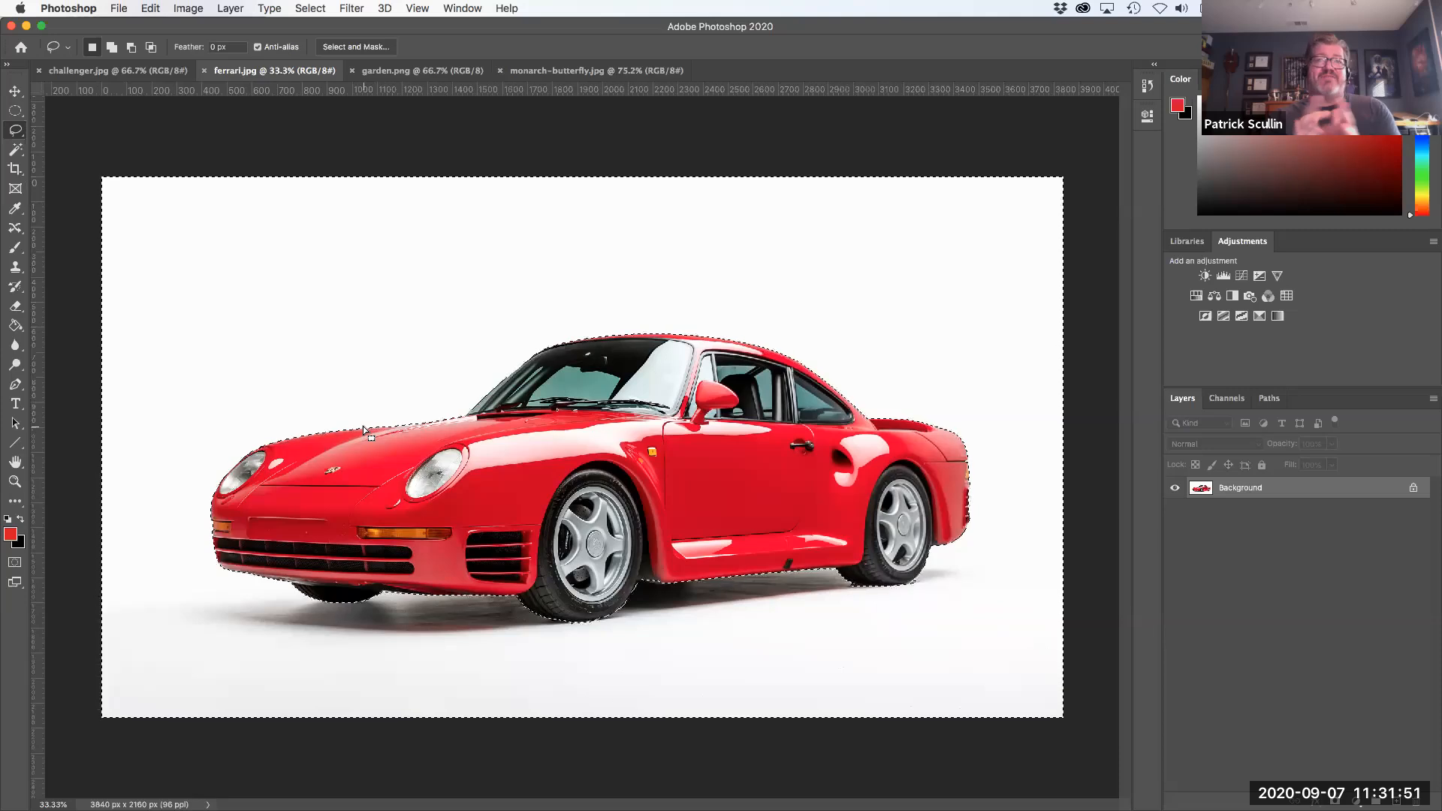
pyautogui.click(314, 11)
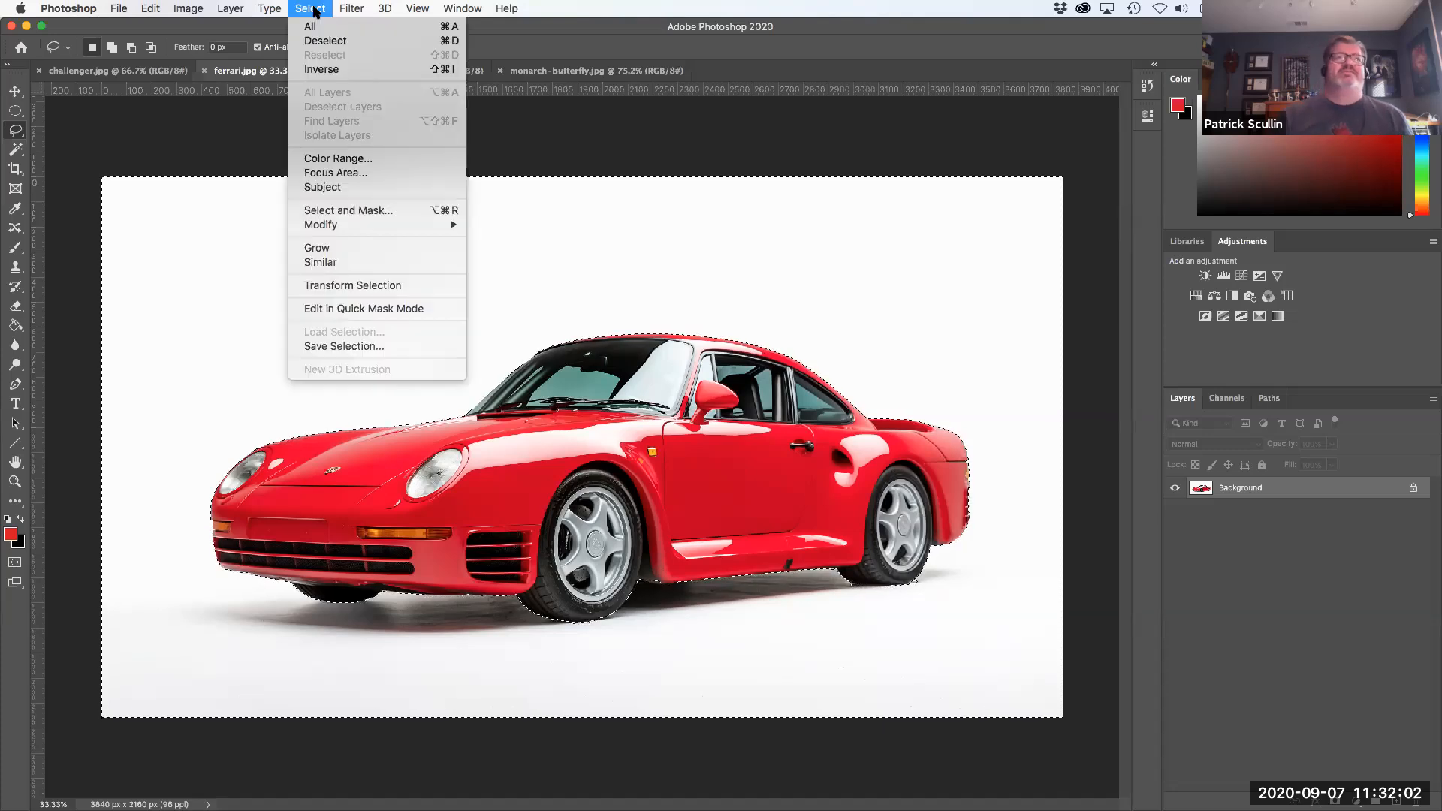
pyautogui.click(323, 69)
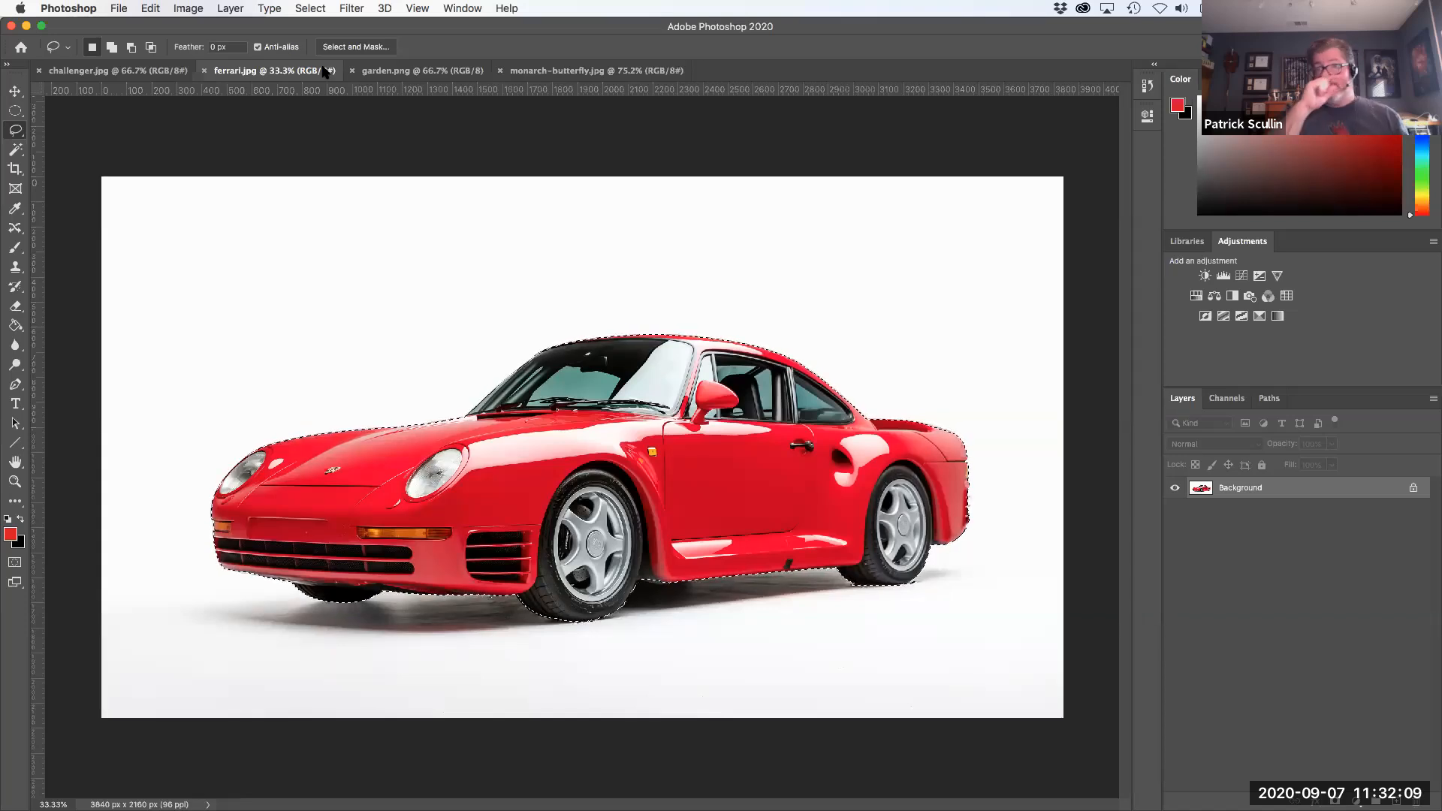
# Copy the selected car onto a new layer, and check the cutout by hiding the Background layer and showing it again
pyautogui.press('super+c')
pyautogui.press('super+v')
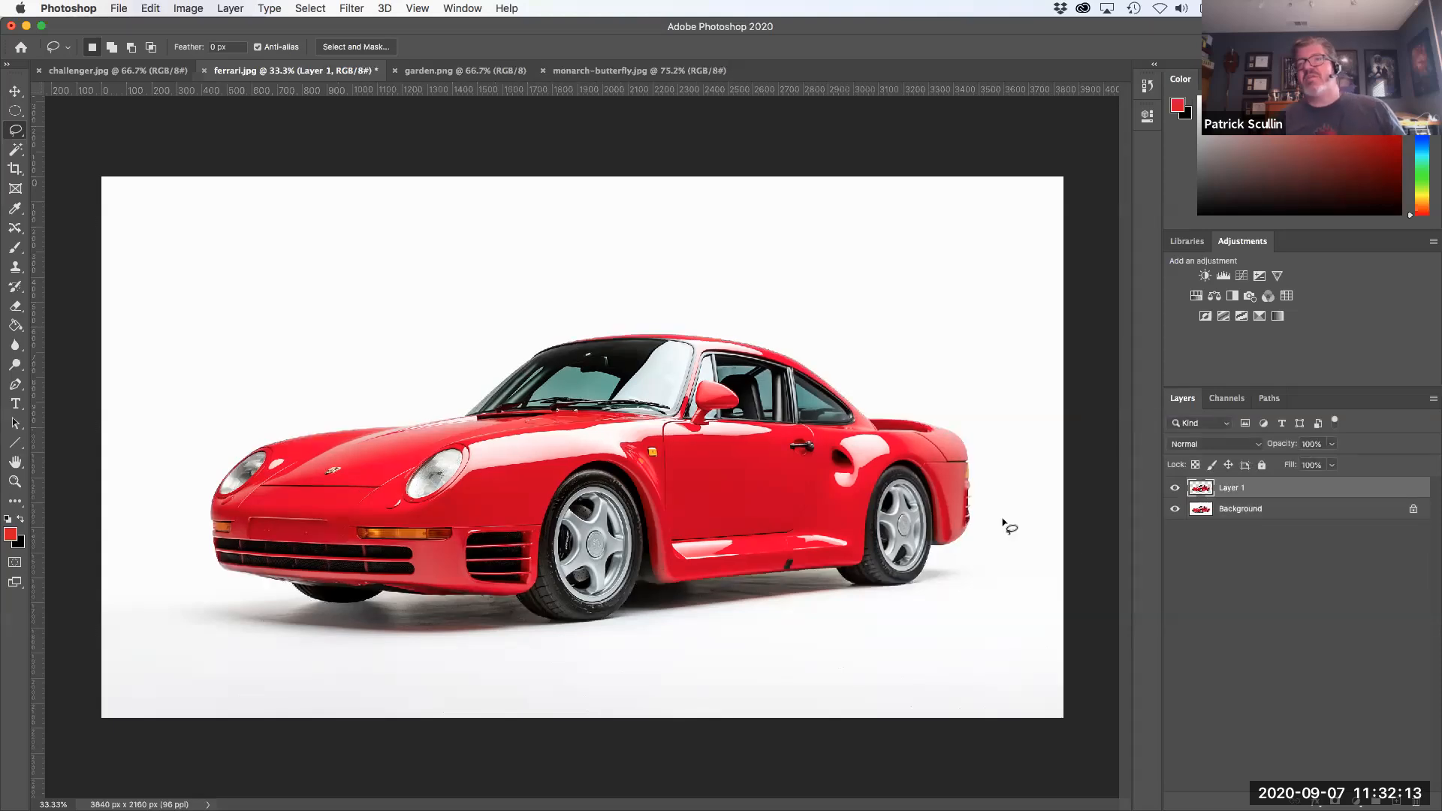
pyautogui.click(1173, 509)
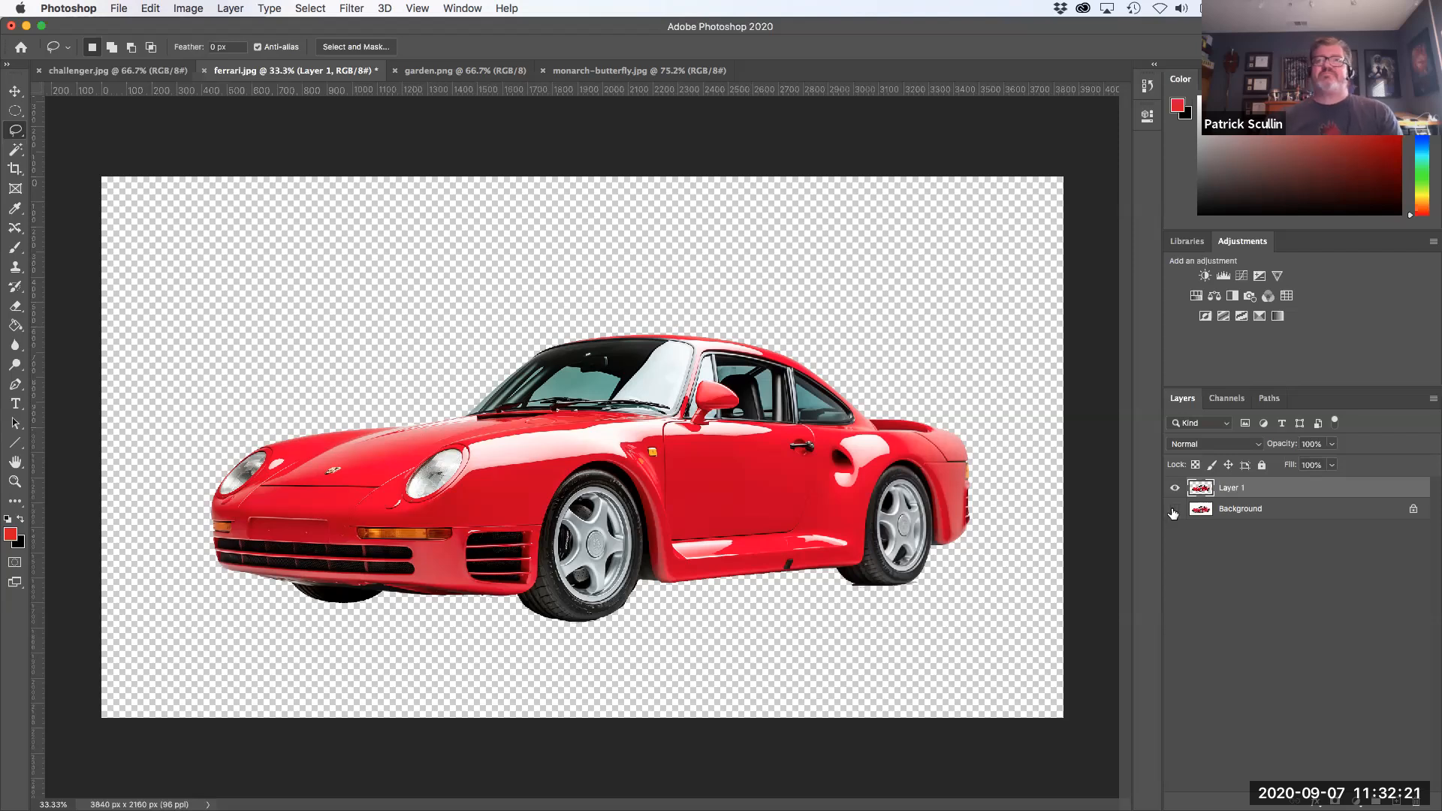
pyautogui.click(1173, 510)
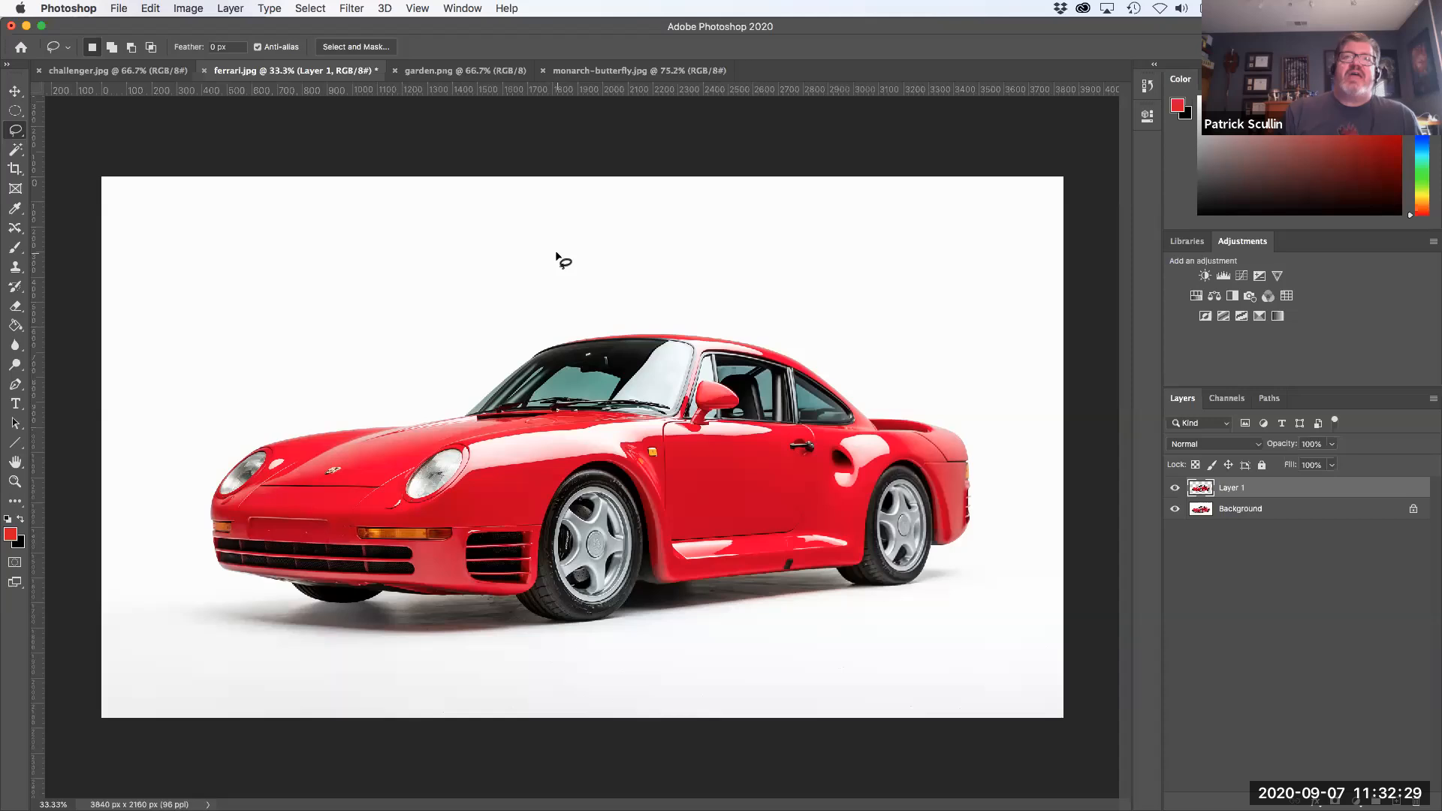
# Switch to challenger.jpg and select the window pane just behind the car's roof with the Magic Wand Tool at tolerance 32
pyautogui.click(145, 73)
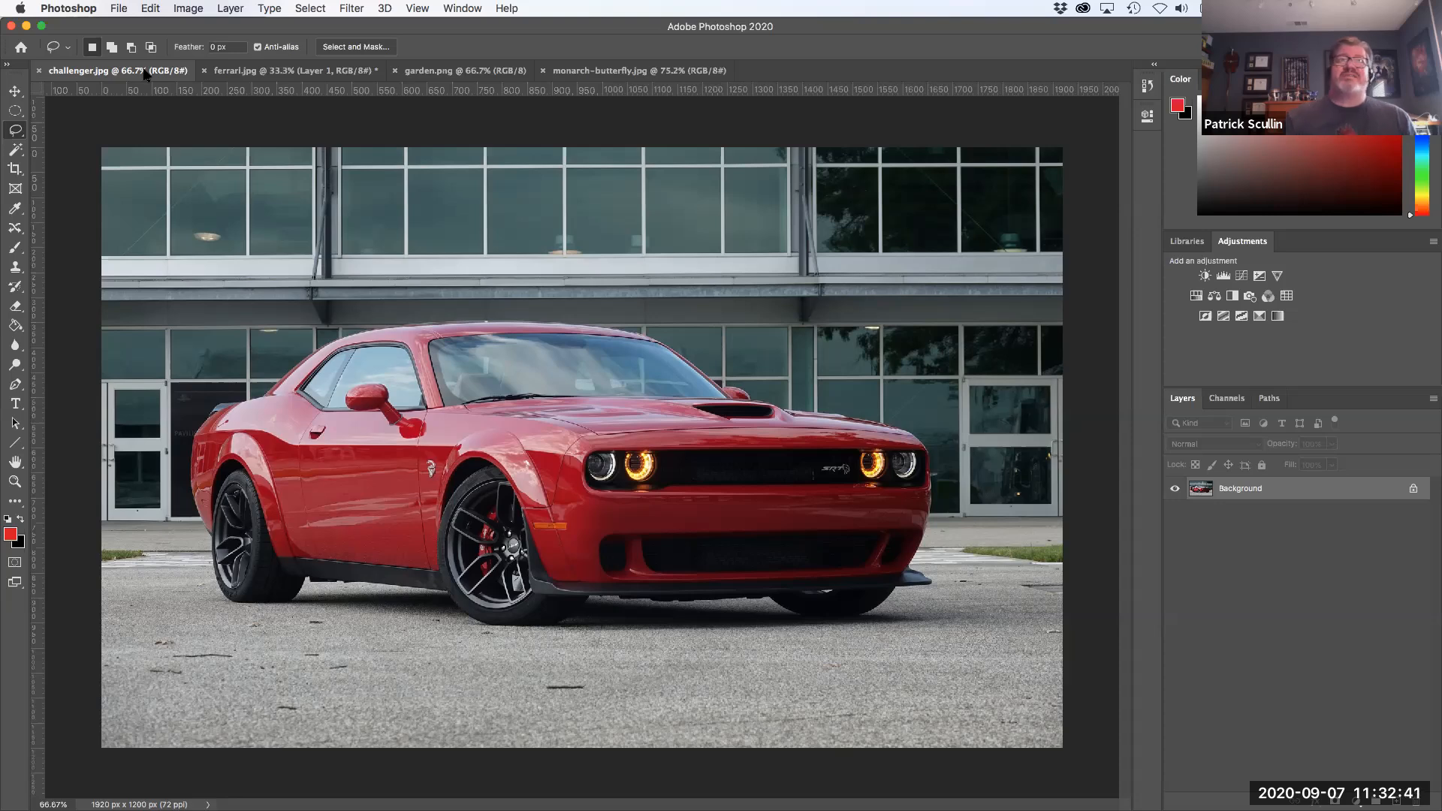
pyautogui.click(18, 153)
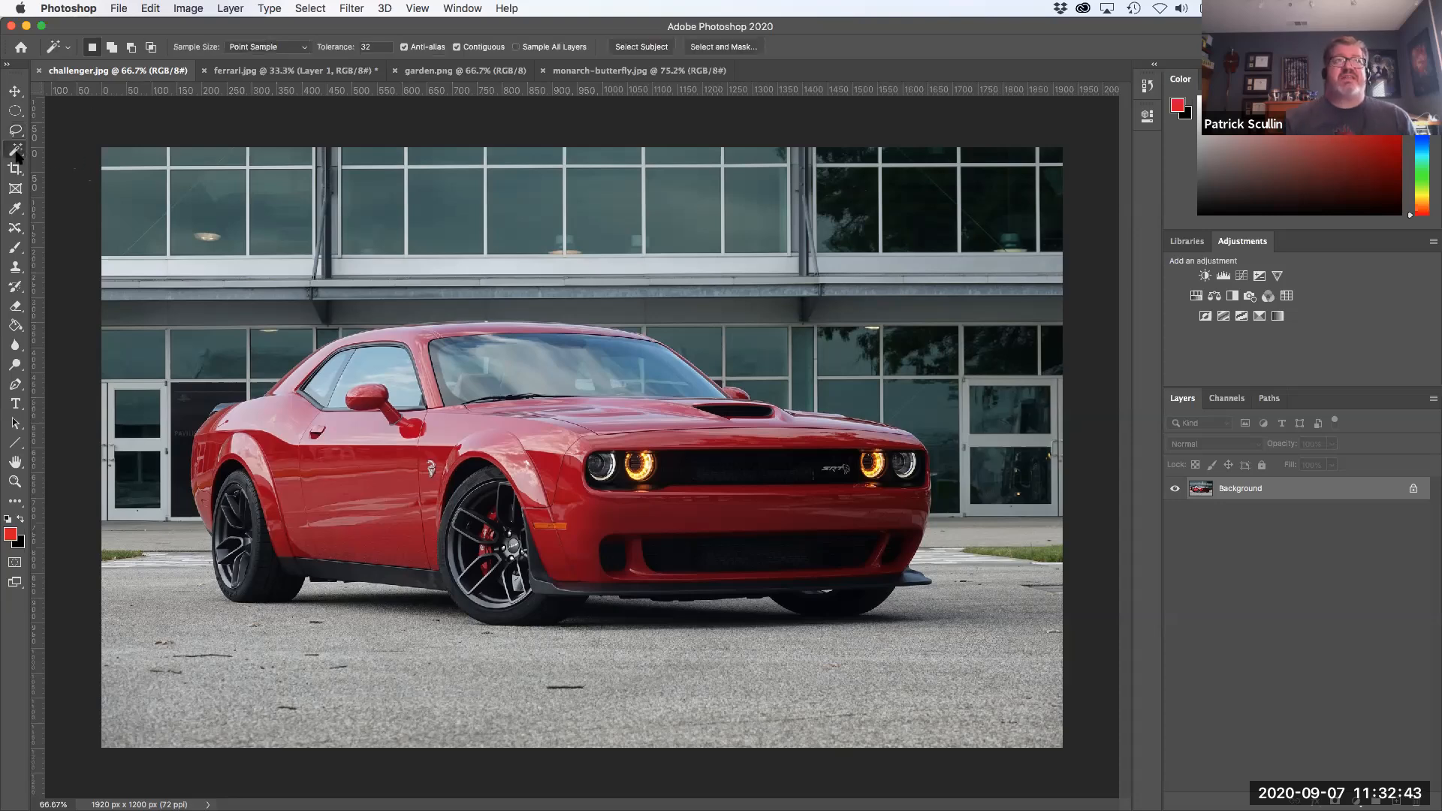
pyautogui.click(274, 361)
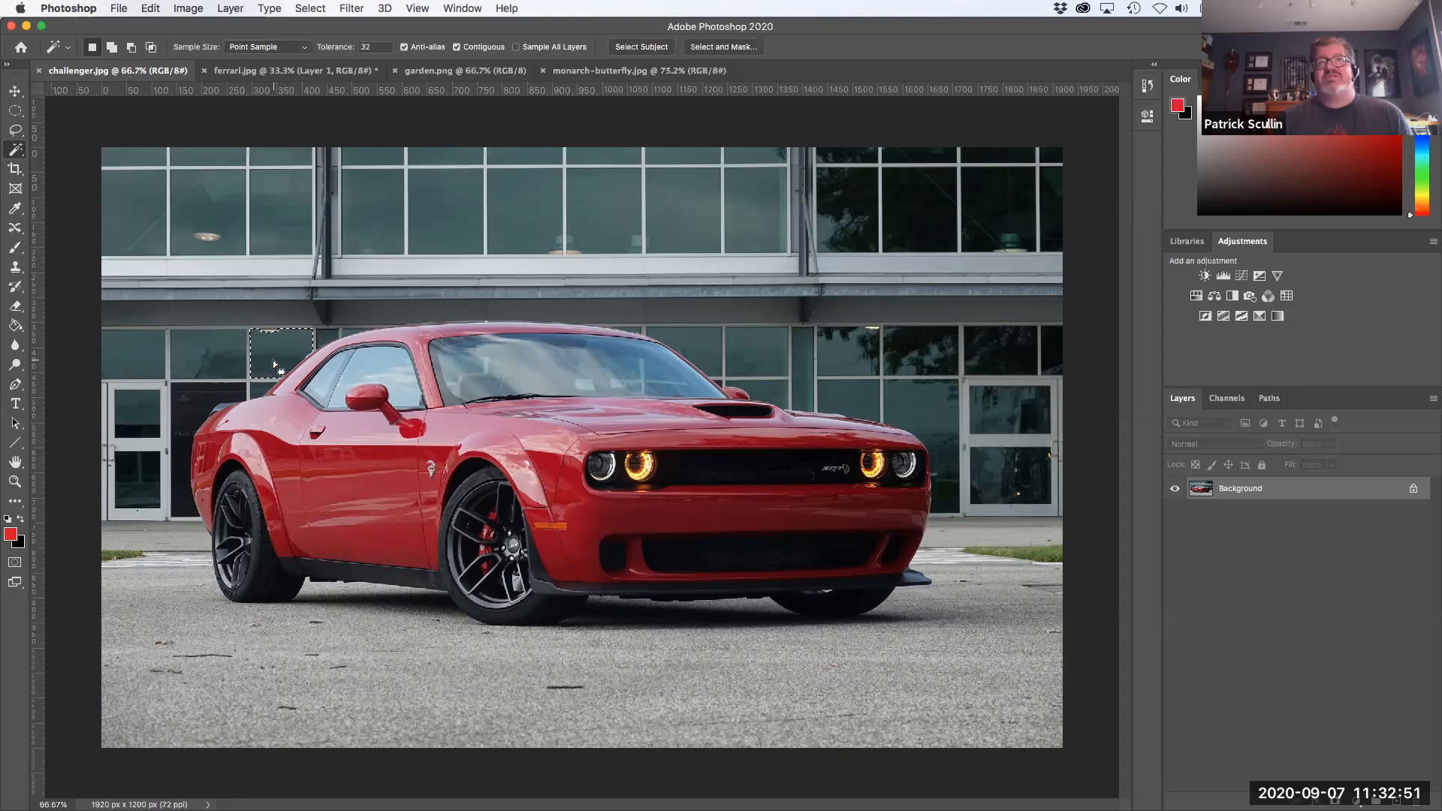
# Select the car's red side panel with the Magic Wand Tool, extend it to similar colors across the image, and deselect
pyautogui.click(299, 462)
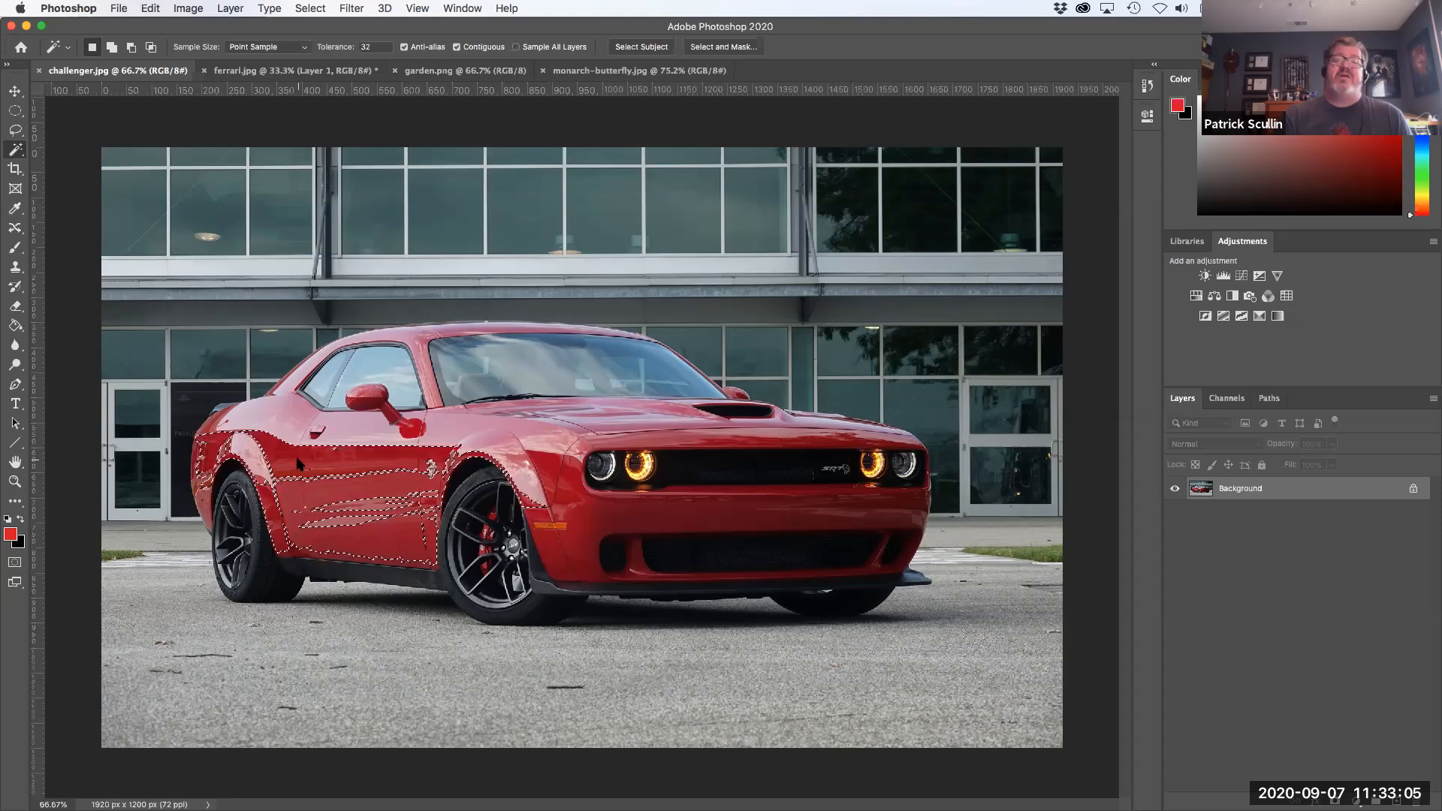
pyautogui.click(318, 11)
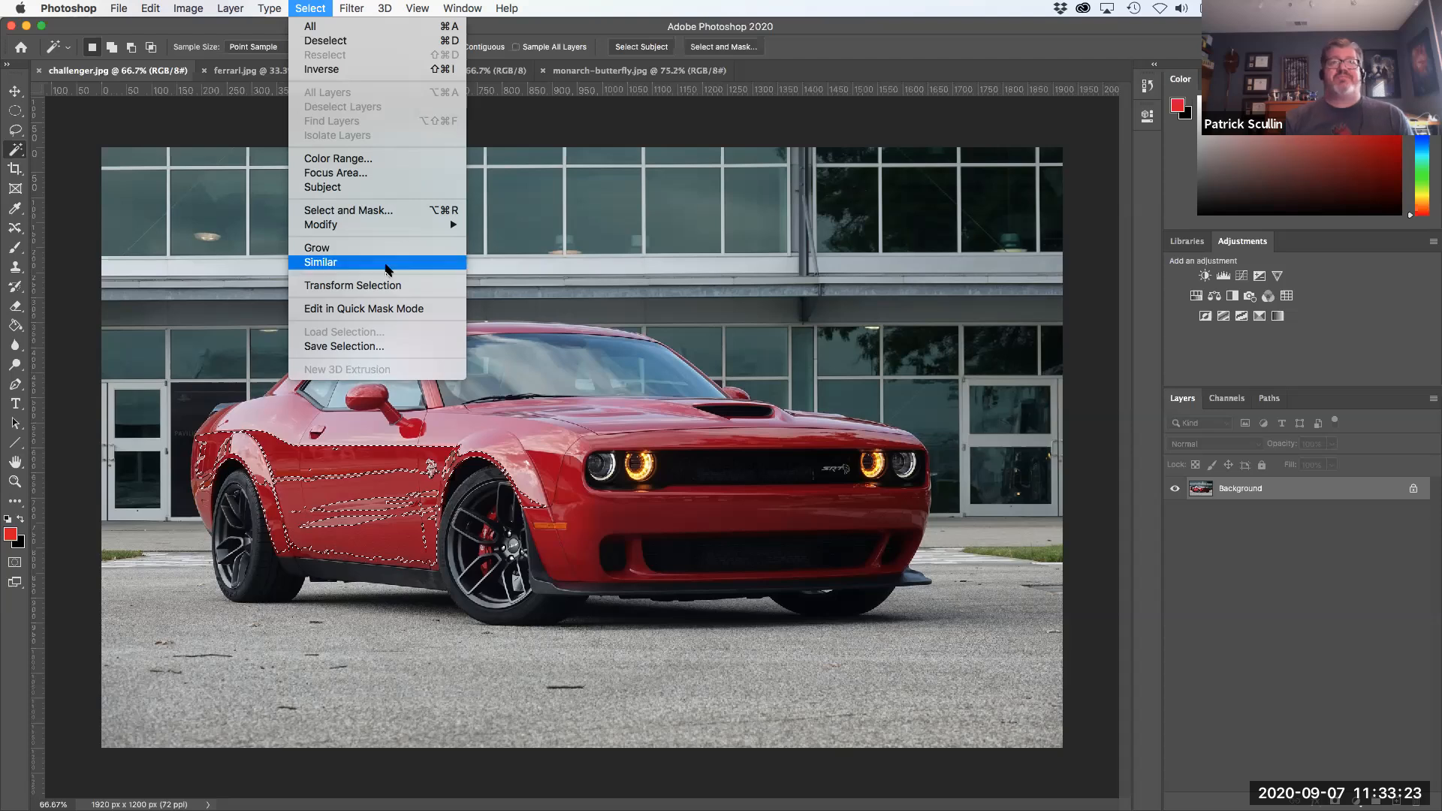
pyautogui.click(387, 270)
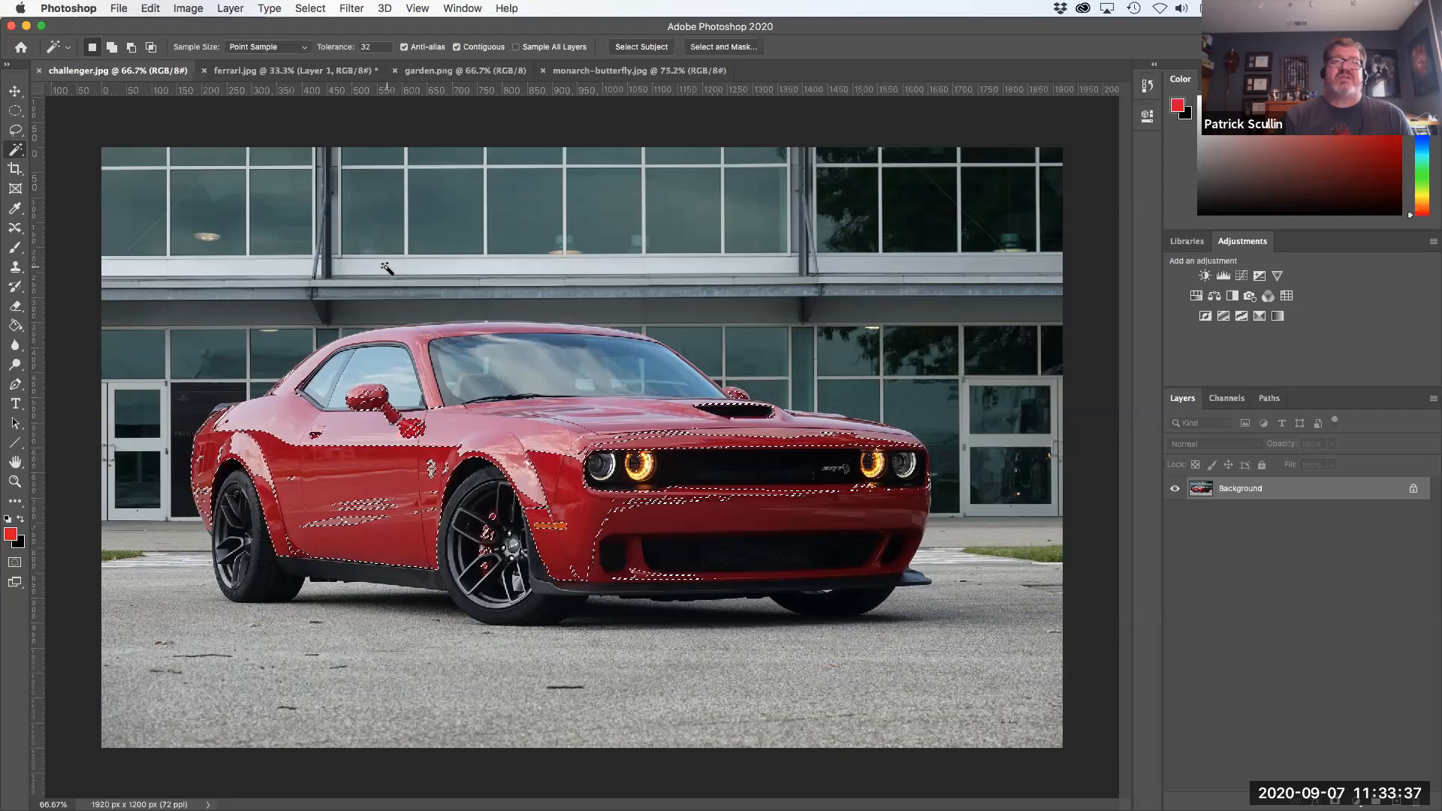
pyautogui.press('super+d')
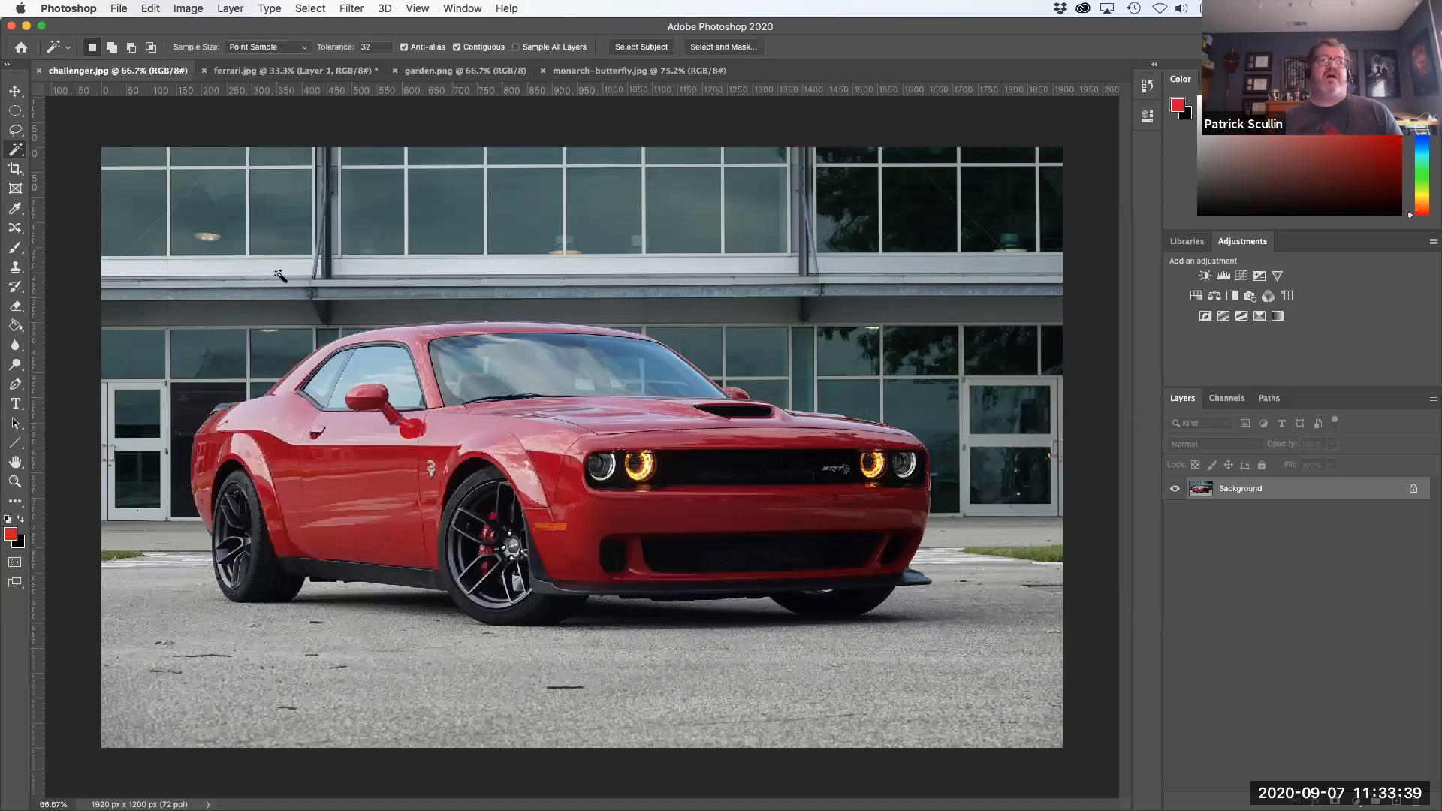
# Select a dark window pane behind the car's trunk with the Magic Wand Tool, extend it to similar colors, and deselect
pyautogui.click(206, 346)
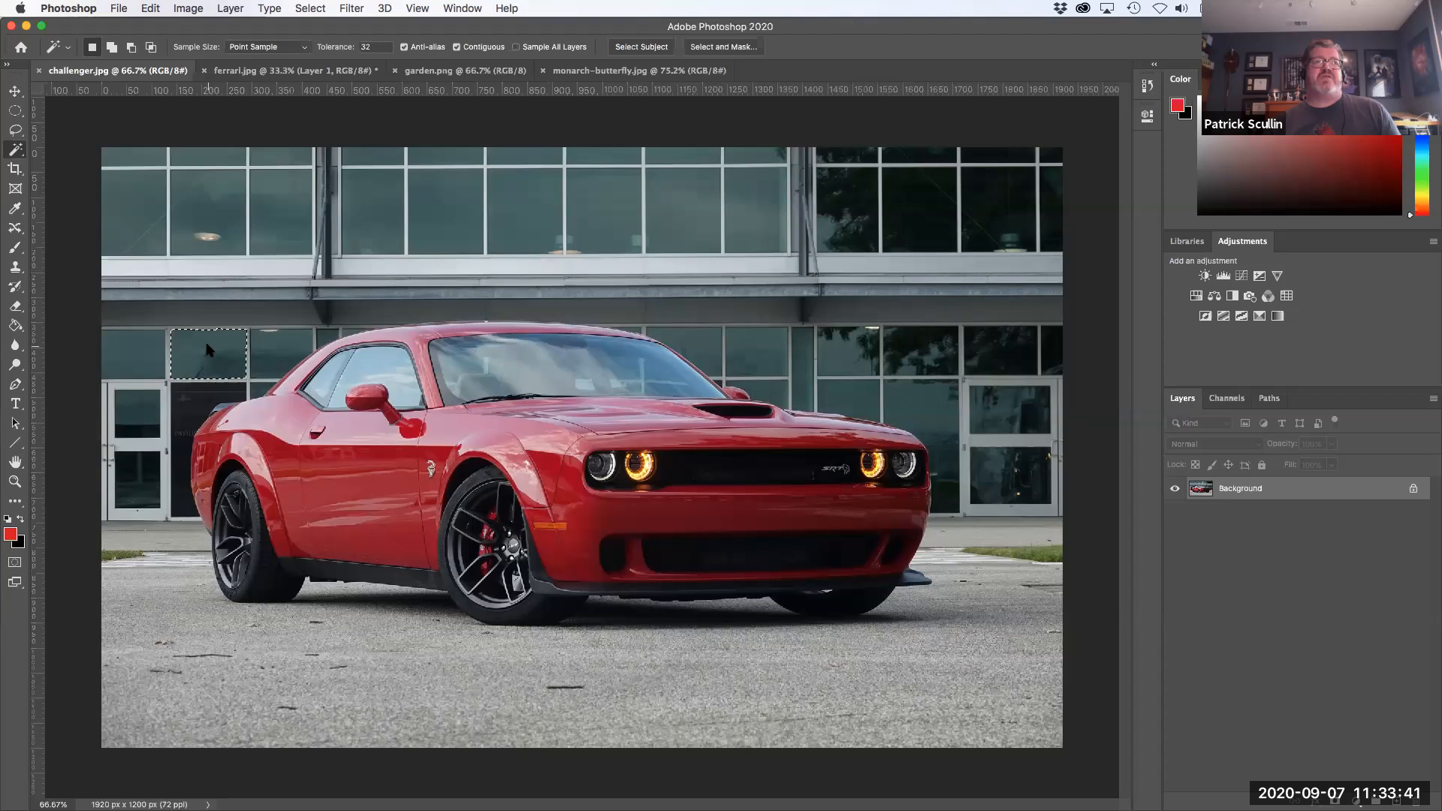
pyautogui.click(309, 8)
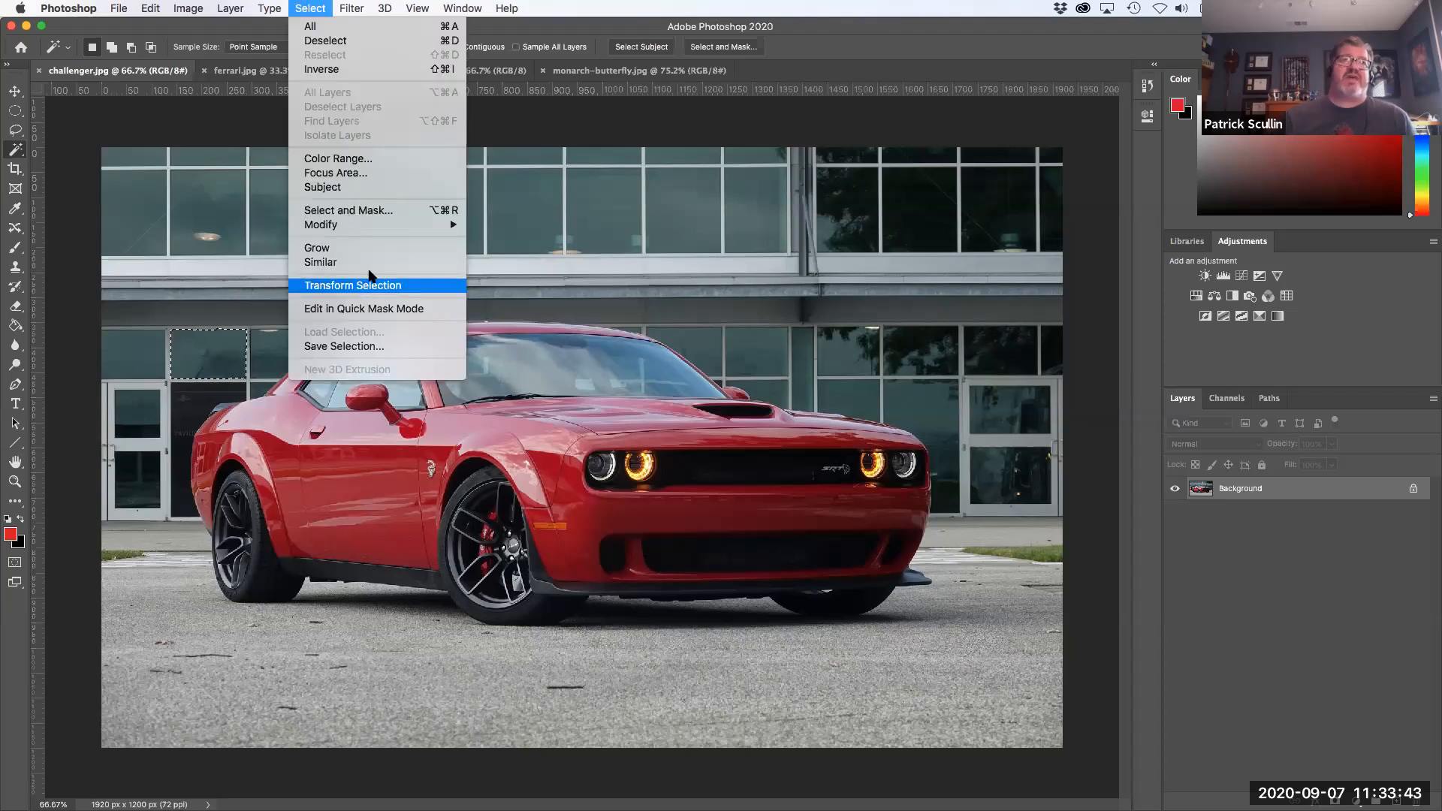
pyautogui.click(371, 265)
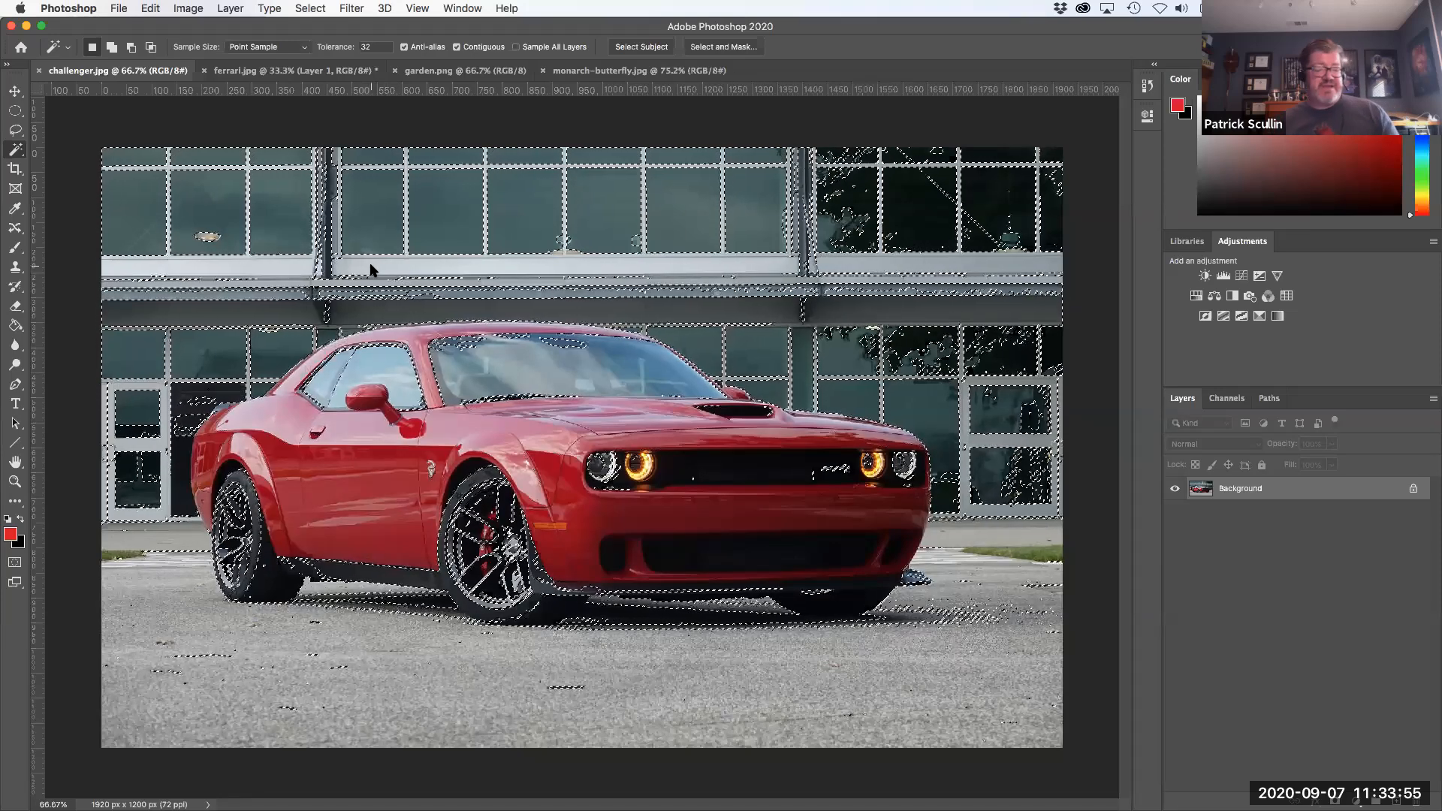
pyautogui.press('super+d')
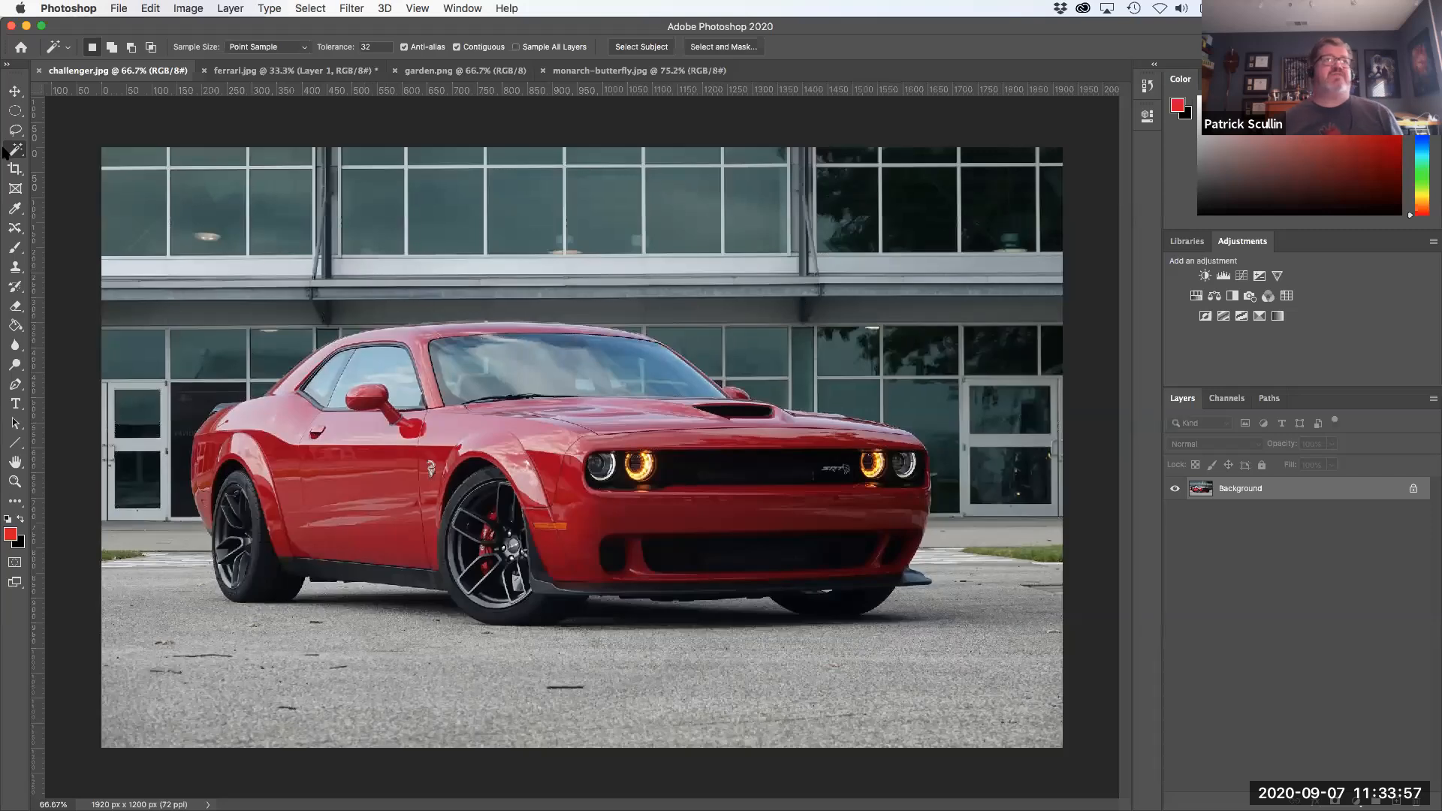
# Select the red Challenger from its rear fender to the front bumper, including the wheels, with the Quick Selection Tool
pyautogui.rightClick(14, 152)
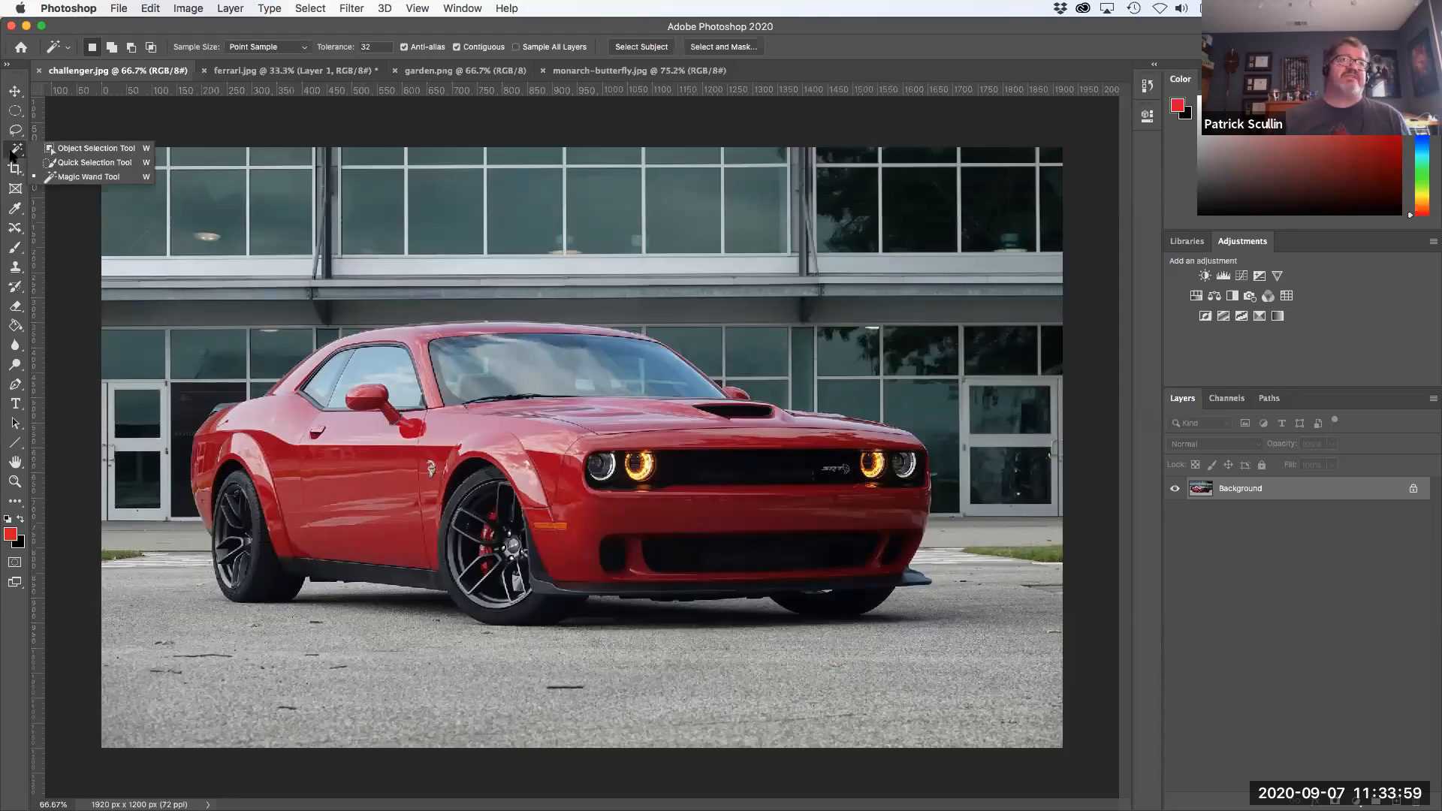
pyautogui.click(96, 161)
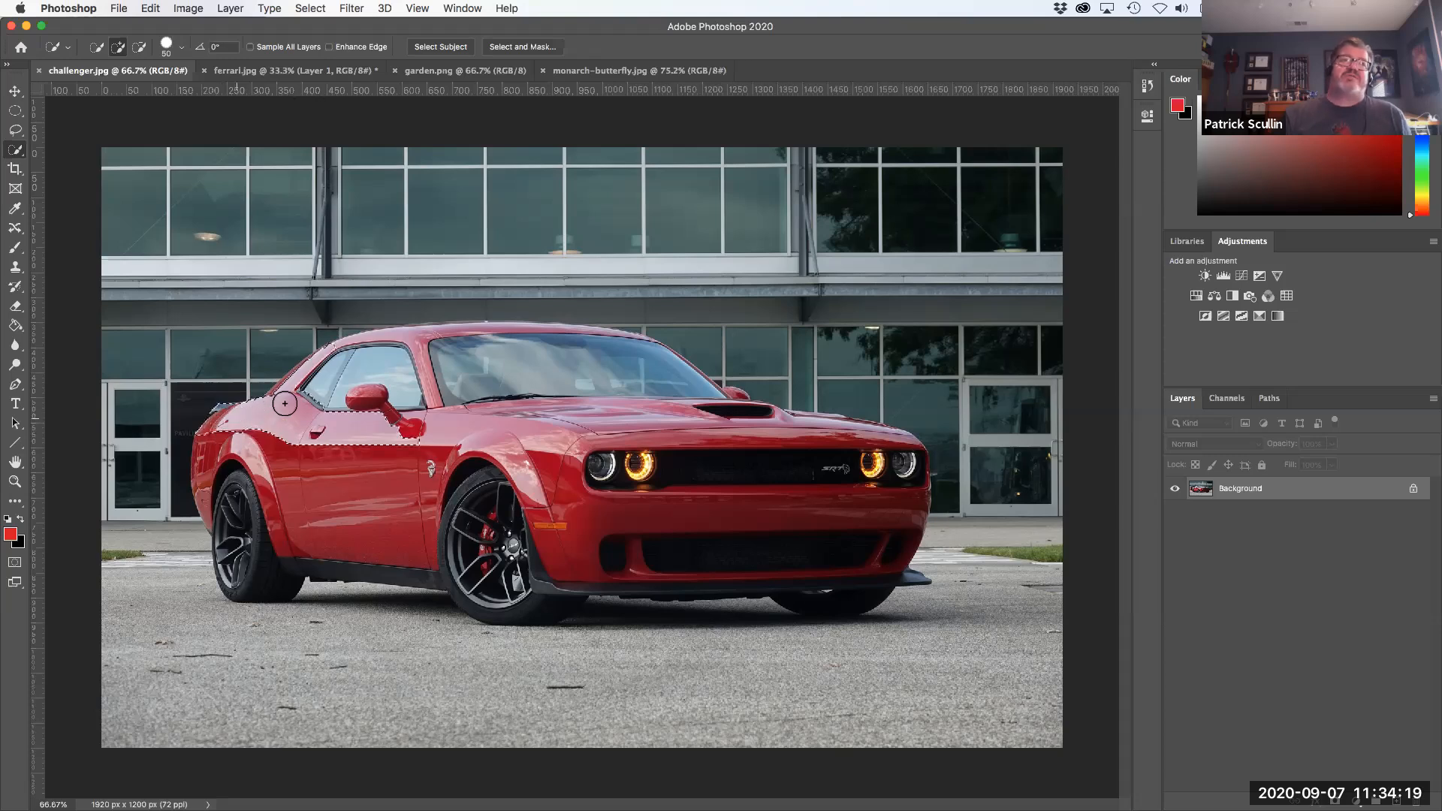
pyautogui.moveTo(323, 366)
pyautogui.mouseDown()
pyautogui.moveTo(344, 347)
pyautogui.moveTo(336, 366)
pyautogui.moveTo(379, 368)
pyautogui.moveTo(359, 352)
pyautogui.moveTo(509, 338)
pyautogui.moveTo(484, 371)
pyautogui.moveTo(533, 447)
pyautogui.moveTo(476, 410)
pyautogui.moveTo(410, 450)
pyautogui.moveTo(404, 496)
pyautogui.moveTo(260, 436)
pyautogui.moveTo(240, 471)
pyautogui.moveTo(252, 488)
pyautogui.moveTo(244, 459)
pyautogui.moveTo(263, 473)
pyautogui.moveTo(220, 500)
pyautogui.mouseUp()
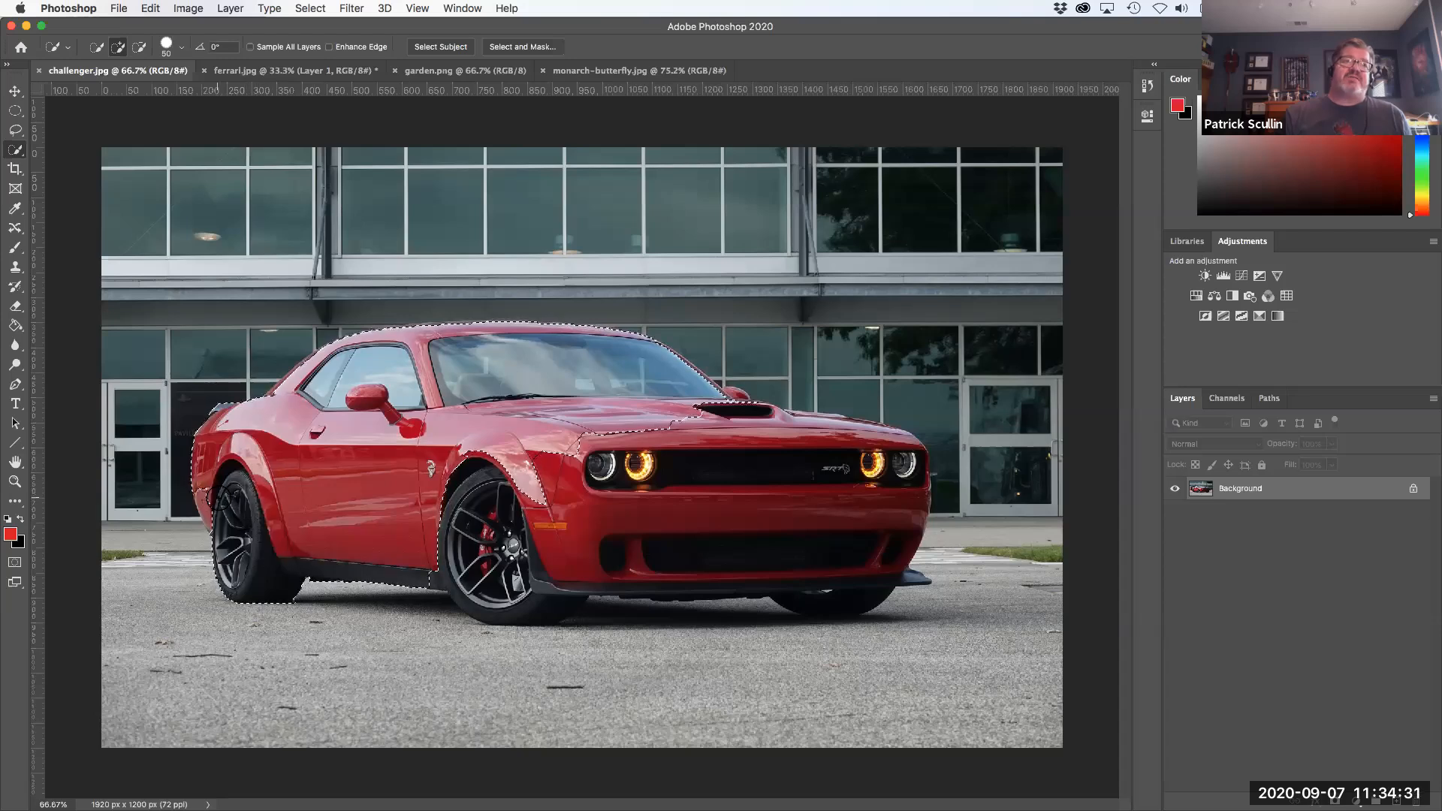
pyautogui.moveTo(454, 571)
pyautogui.mouseDown()
pyautogui.moveTo(439, 555)
pyautogui.moveTo(461, 462)
pyautogui.moveTo(508, 469)
pyautogui.moveTo(548, 529)
pyautogui.mouseUp()
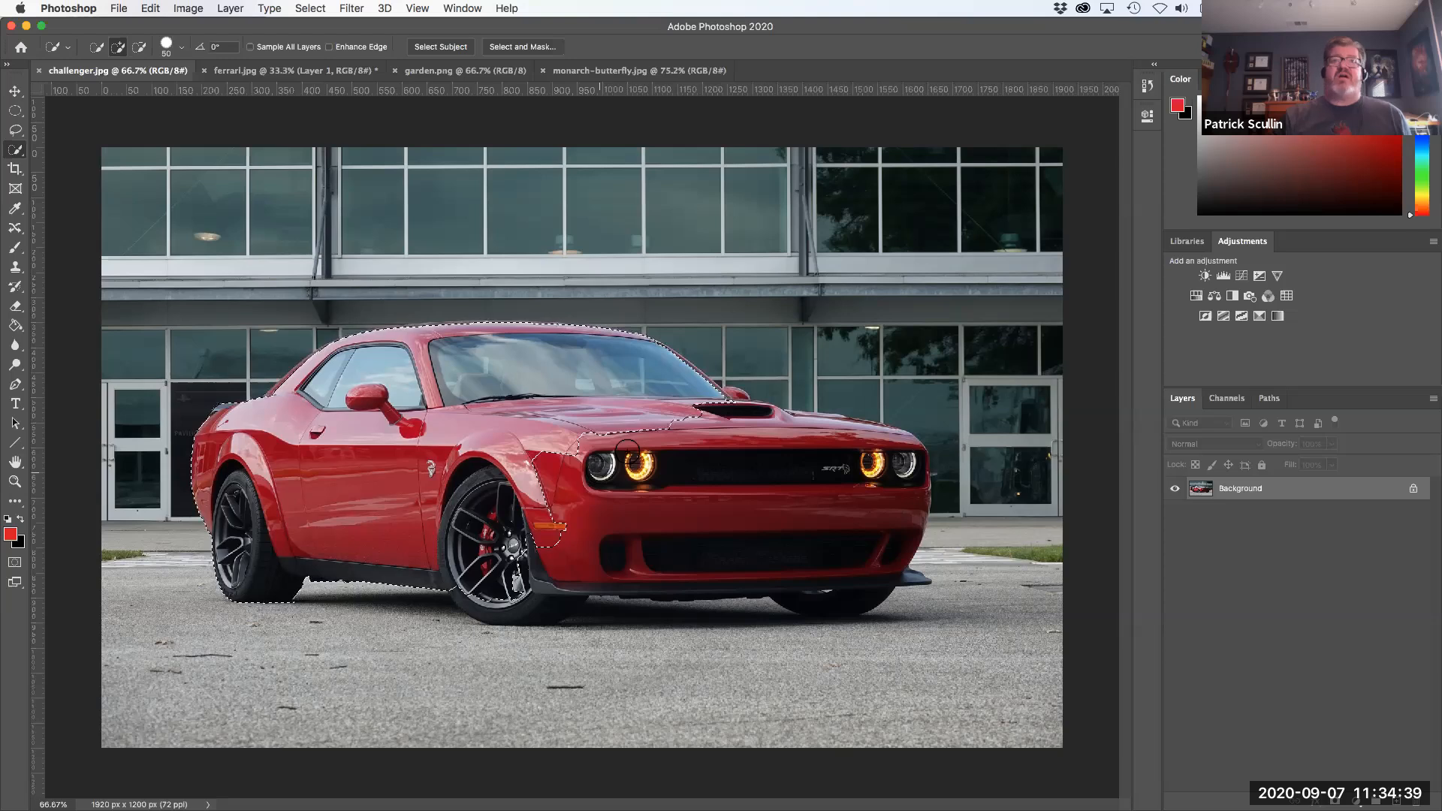
pyautogui.moveTo(619, 489)
pyautogui.mouseDown()
pyautogui.moveTo(656, 439)
pyautogui.moveTo(737, 496)
pyautogui.moveTo(743, 429)
pyautogui.mouseUp()
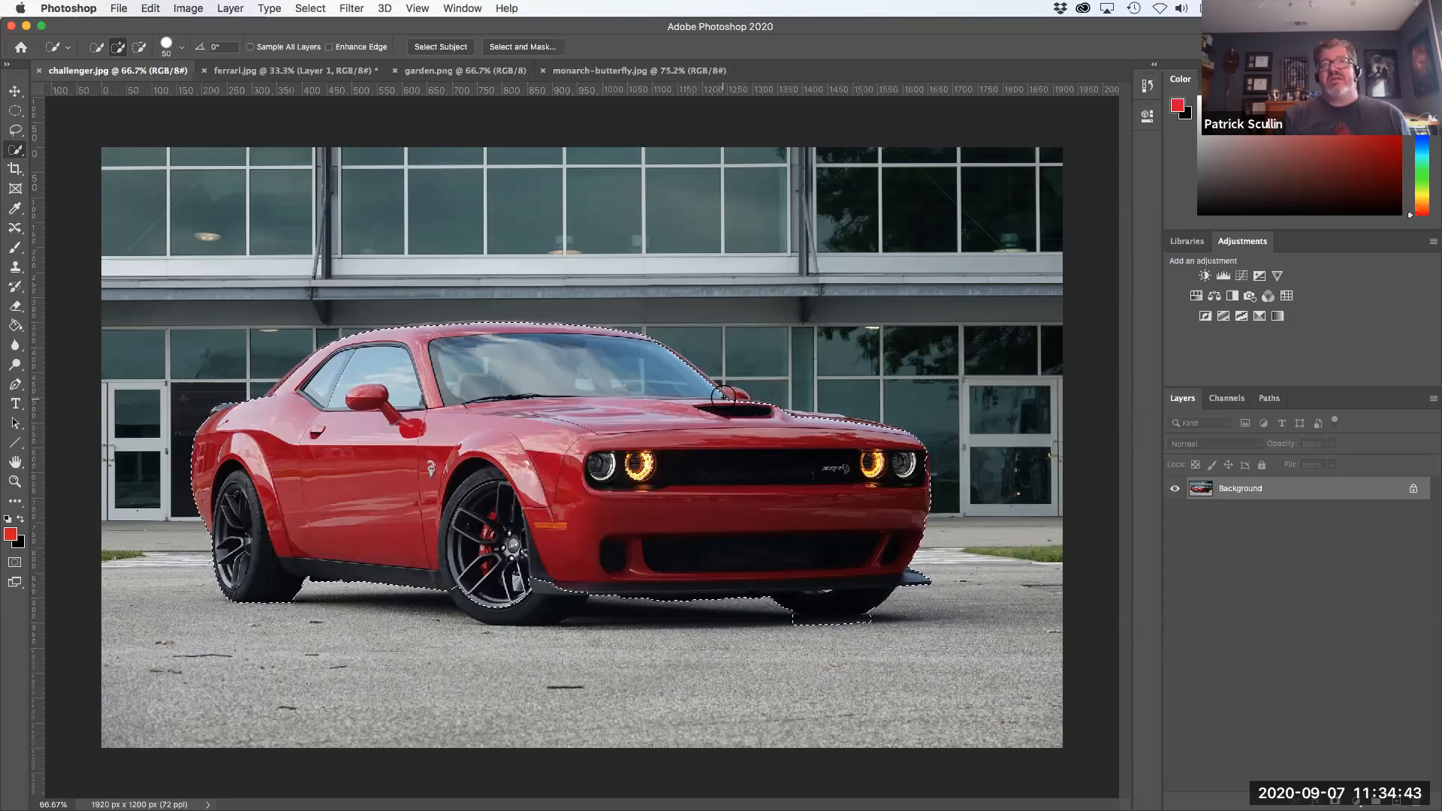
pyautogui.moveTo(738, 549)
pyautogui.mouseDown()
pyautogui.moveTo(526, 597)
pyautogui.moveTo(349, 575)
pyautogui.mouseUp()
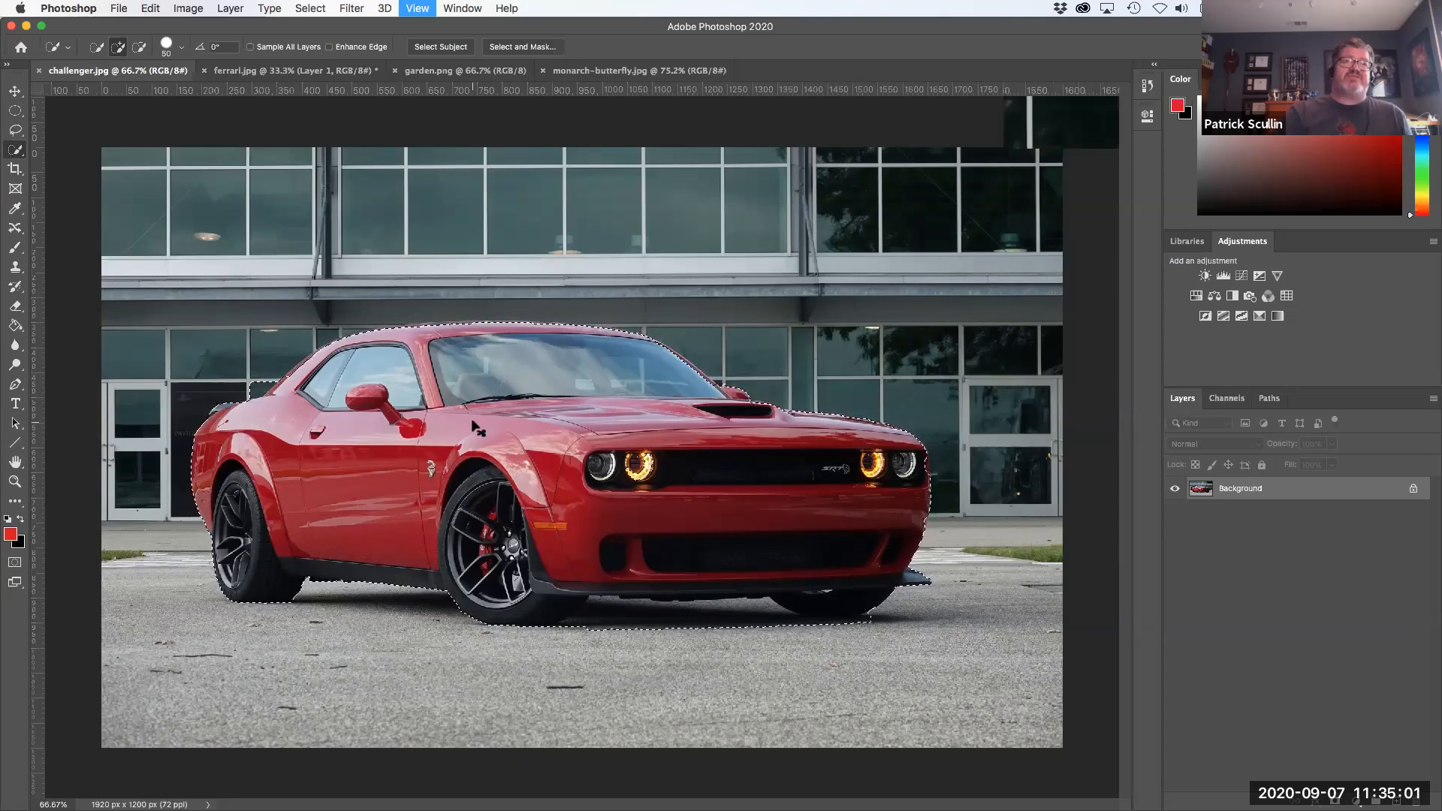
# Inspect the selection edge along the car's roof and rear window at 200% zoom
pyautogui.press('super+plus')
pyautogui.press('super+plus')
pyautogui.hscroll(-2, 771, 516)
pyautogui.hscroll(-10, 772, 517)
pyautogui.scroll(2, 771, 516)
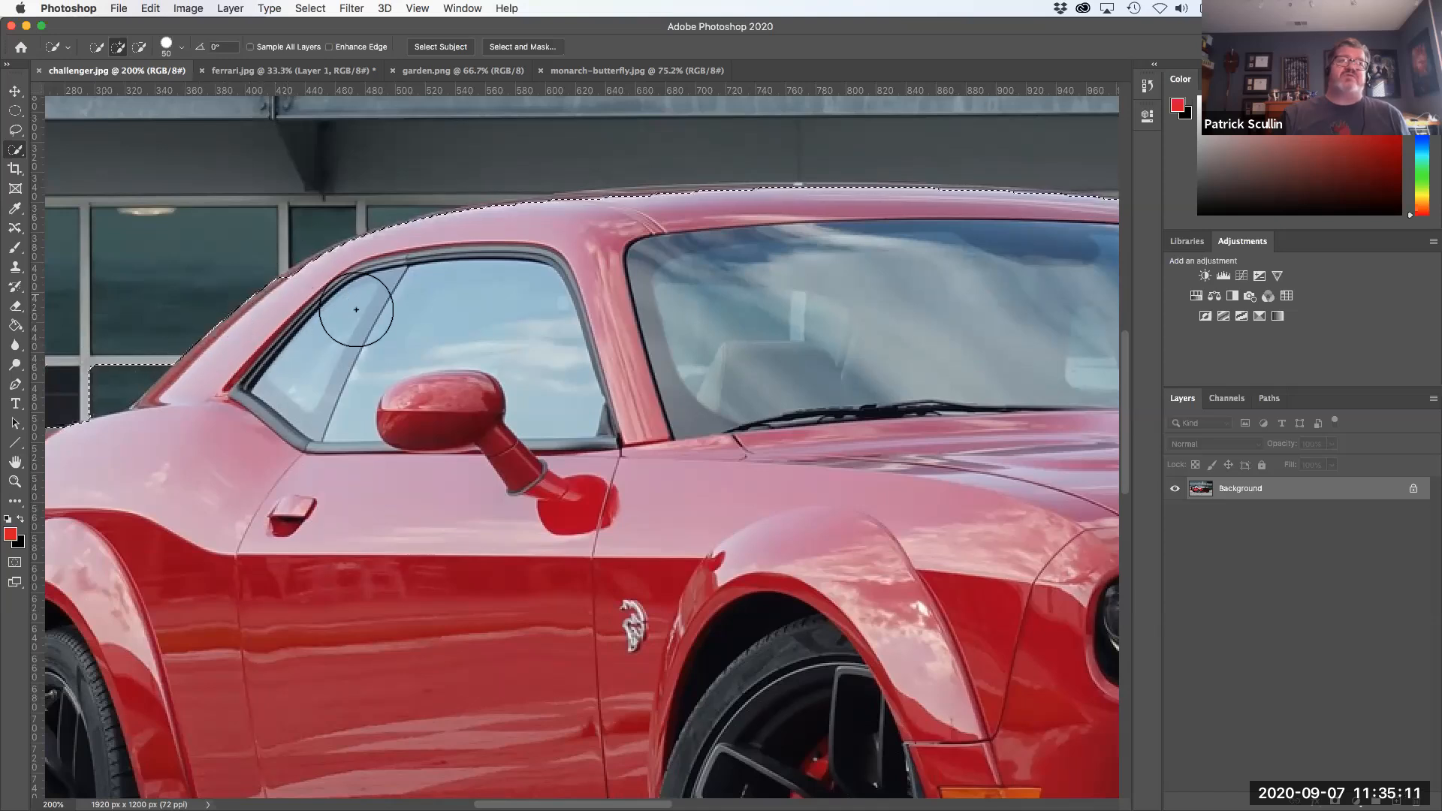
pyautogui.hscroll(-4, 310, 314)
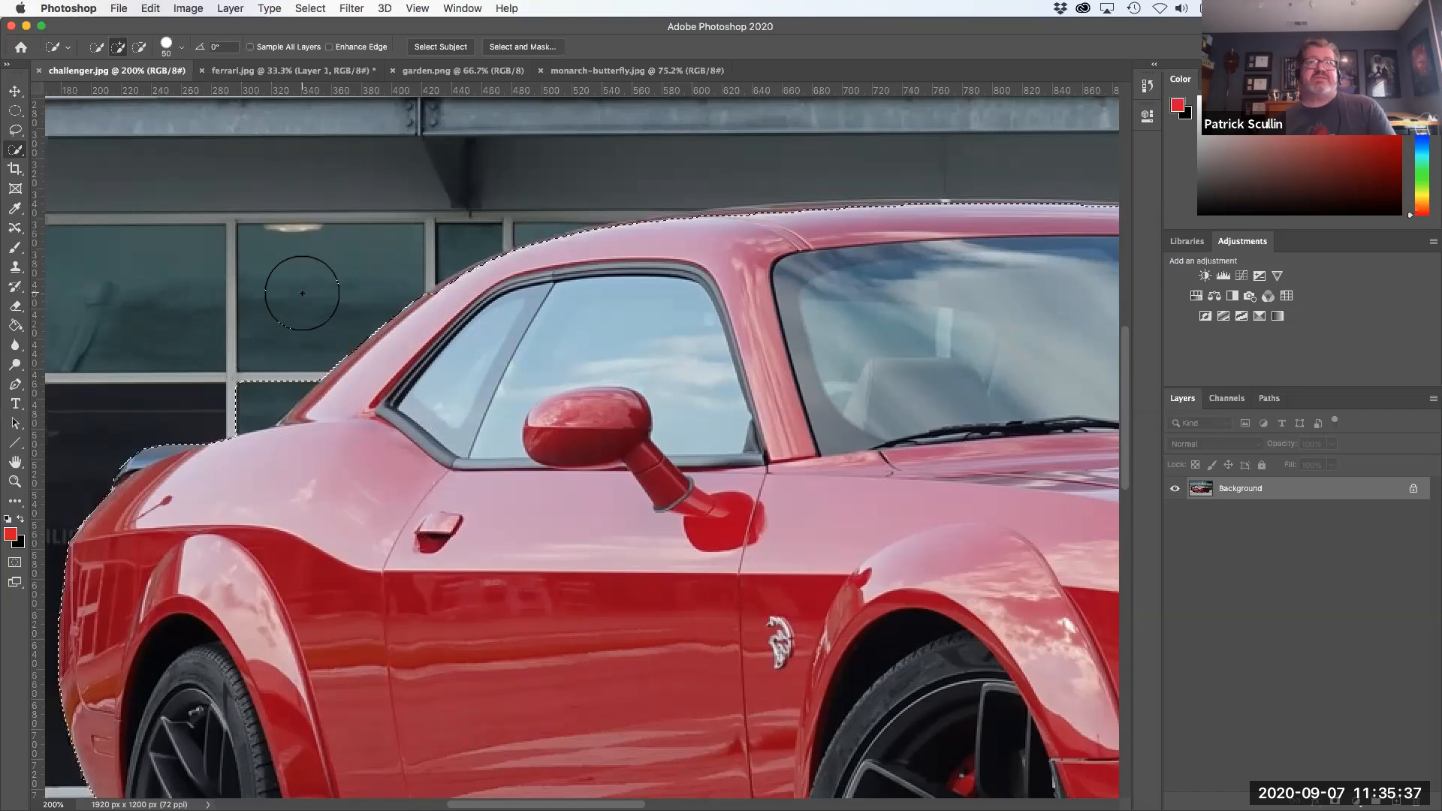
# Shrink the Quick Selection brush to a very small size and enlarge it back to 50 px
pyautogui.press('[')
pyautogui.press('[')
pyautogui.press('[')
pyautogui.press('[')
pyautogui.press('[')
pyautogui.press('[')
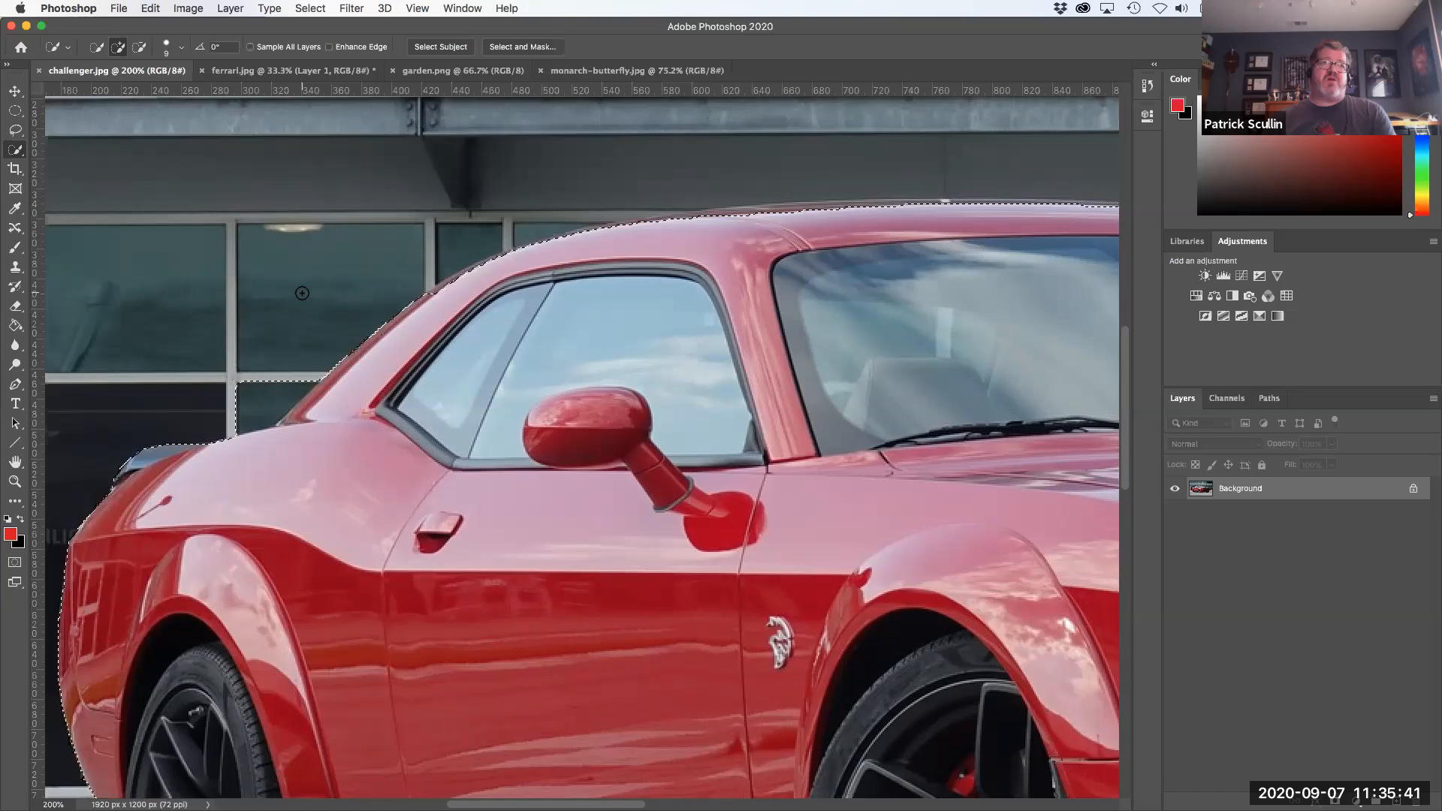
pyautogui.press(']')
pyautogui.press(']')
pyautogui.press(']')
pyautogui.press(']')
pyautogui.press(']')
pyautogui.press(']')
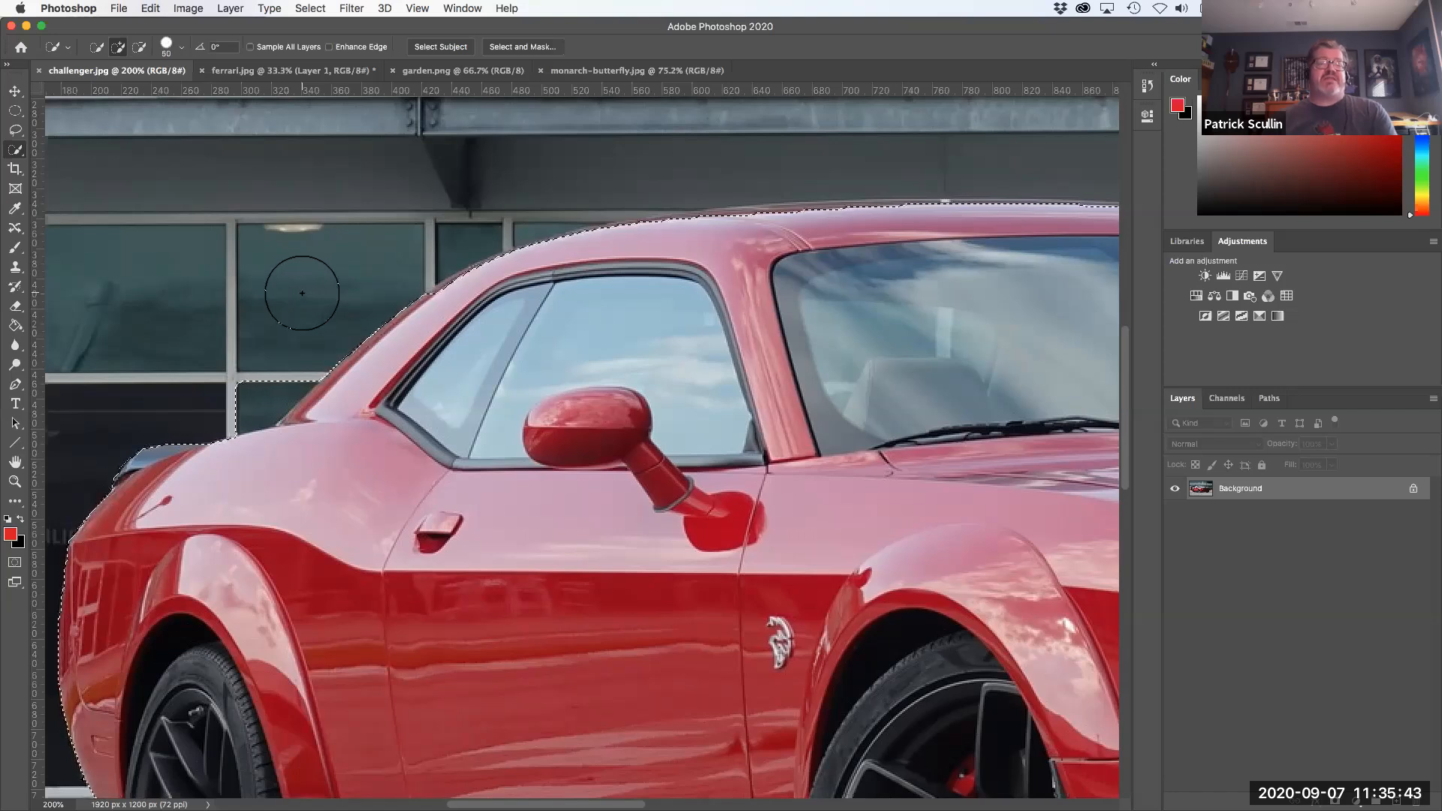
# Set the Quick Selection brush size to 15 px and subtract the window pane area behind the car's rear roof pillar from the selection
pyautogui.press('[')
pyautogui.press('[')
pyautogui.press('[')
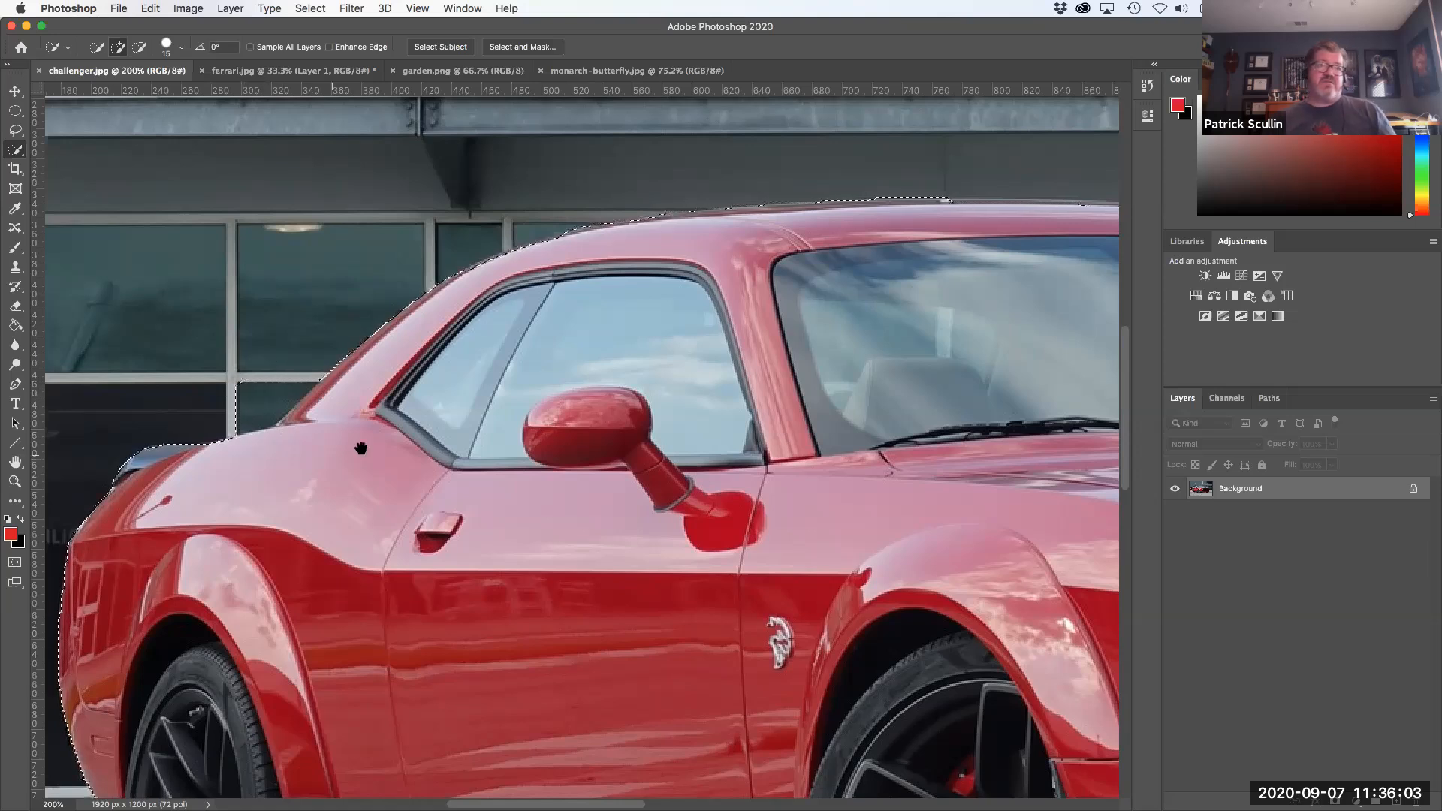
pyautogui.hscroll(-5, 357, 449)
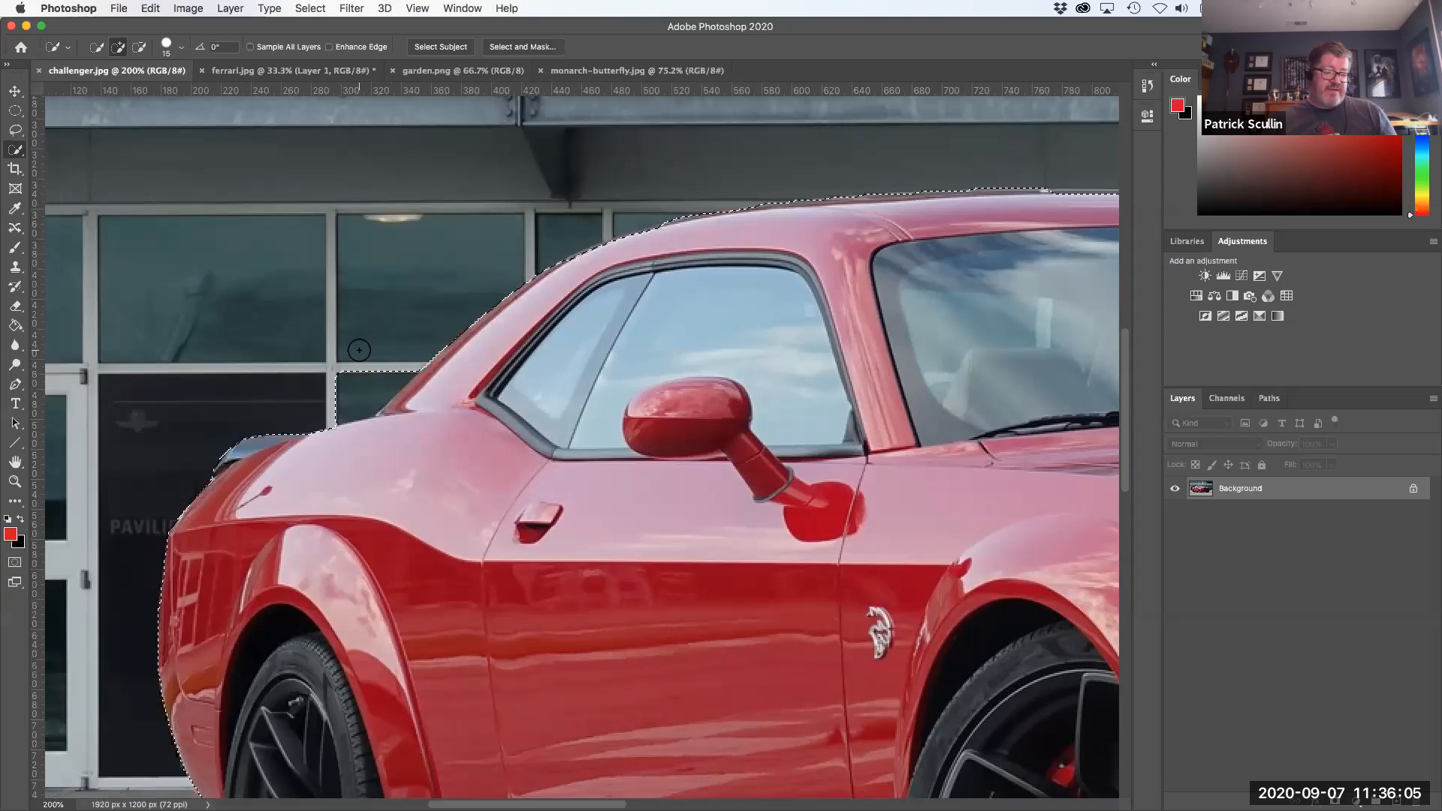
pyautogui.press('alt')
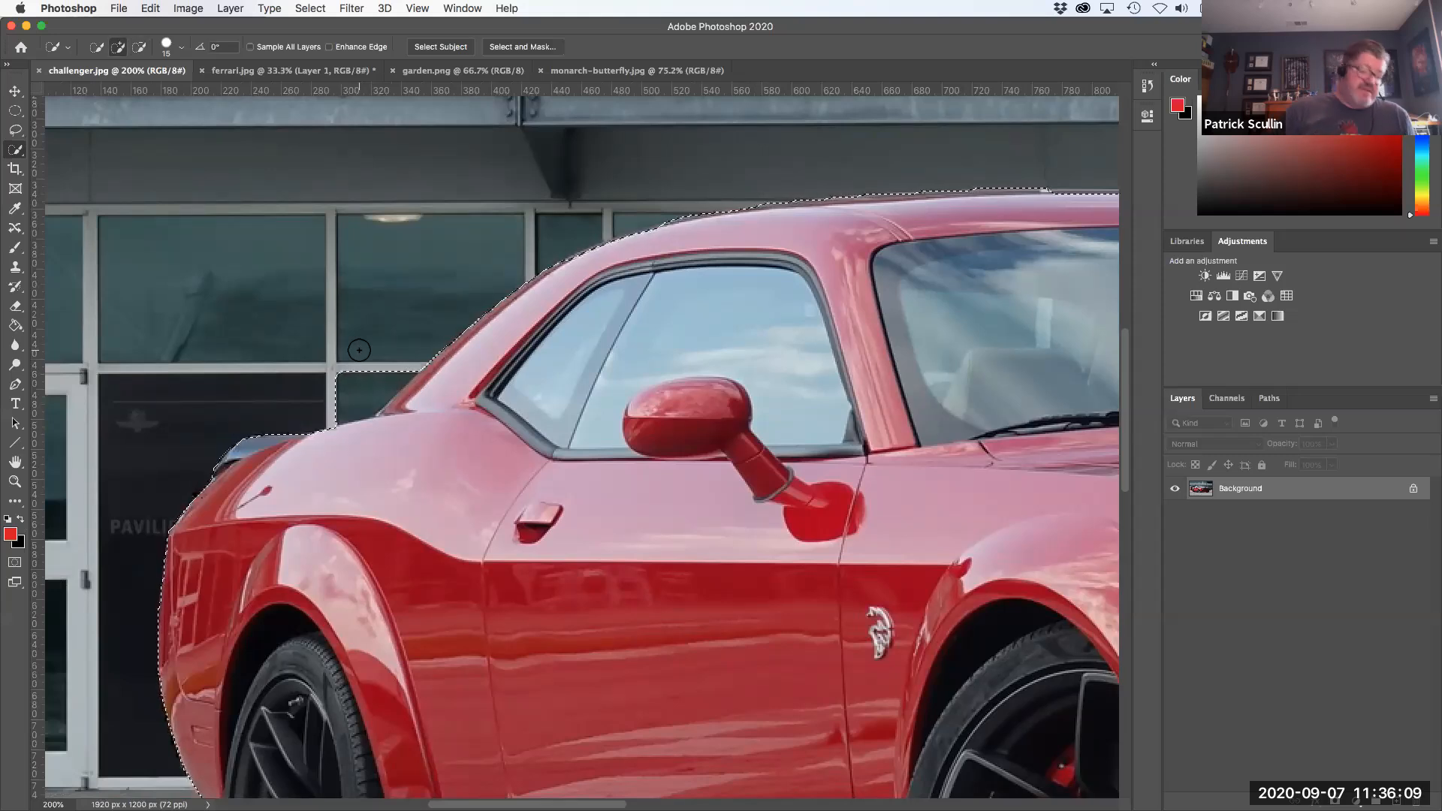
pyautogui.press('alt')
pyautogui.moveTo(359, 352); pyautogui.dragTo(391, 406)
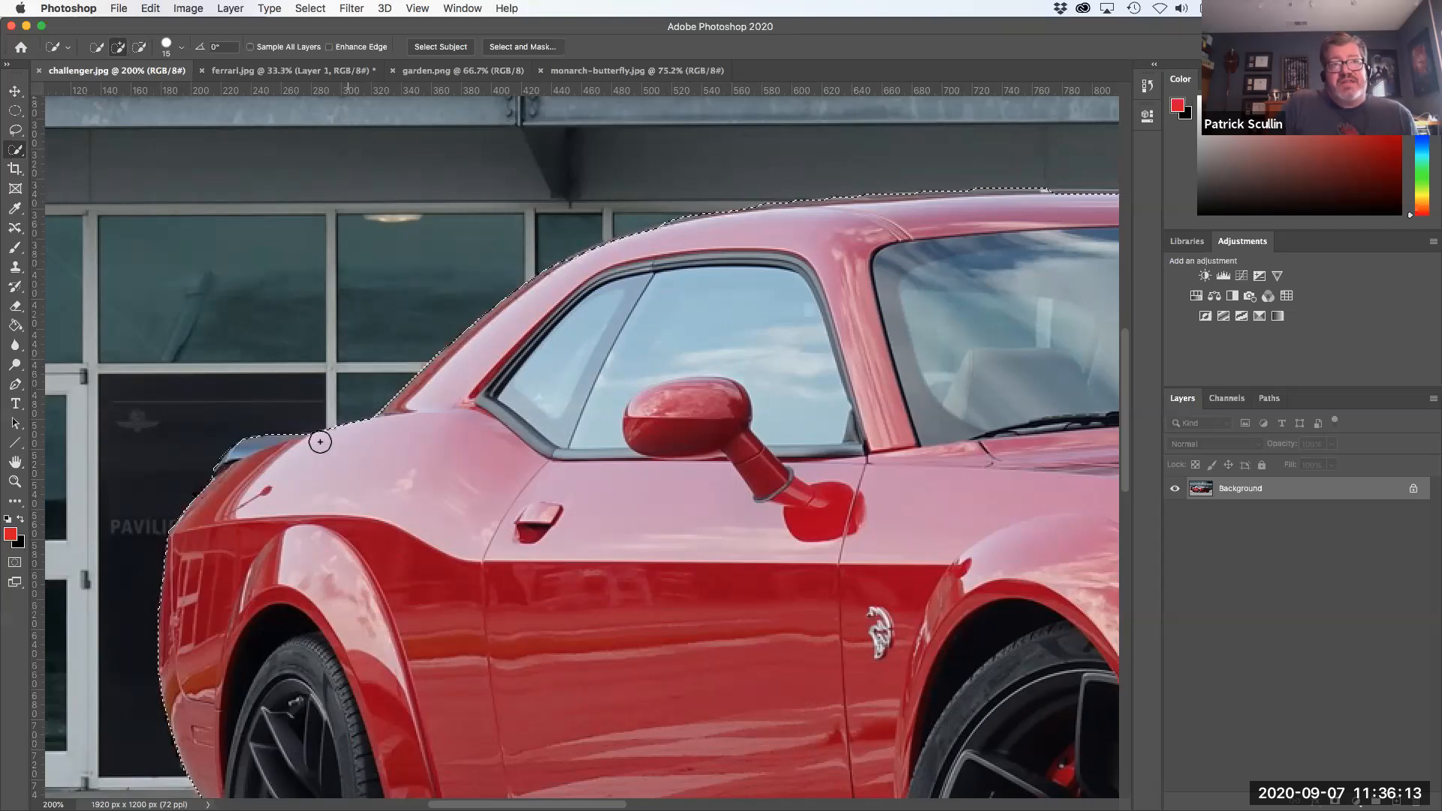
# Subtract the shadowed pavement beneath the front bumper, between the two front wheels, from the car selection
pyautogui.scroll(-10, 281, 513)
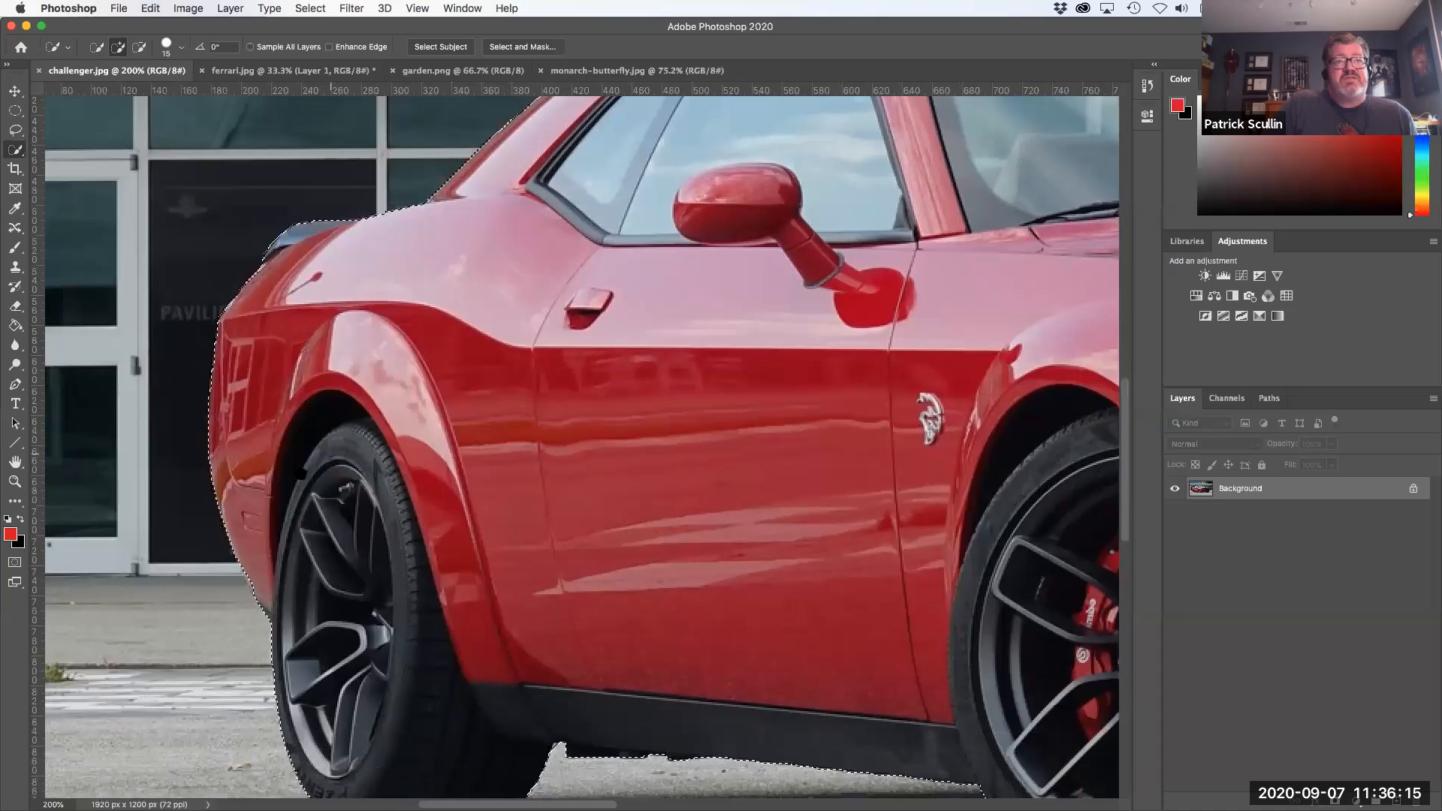
pyautogui.scroll(-3, 460, 533)
pyautogui.hscroll(3, 459, 534)
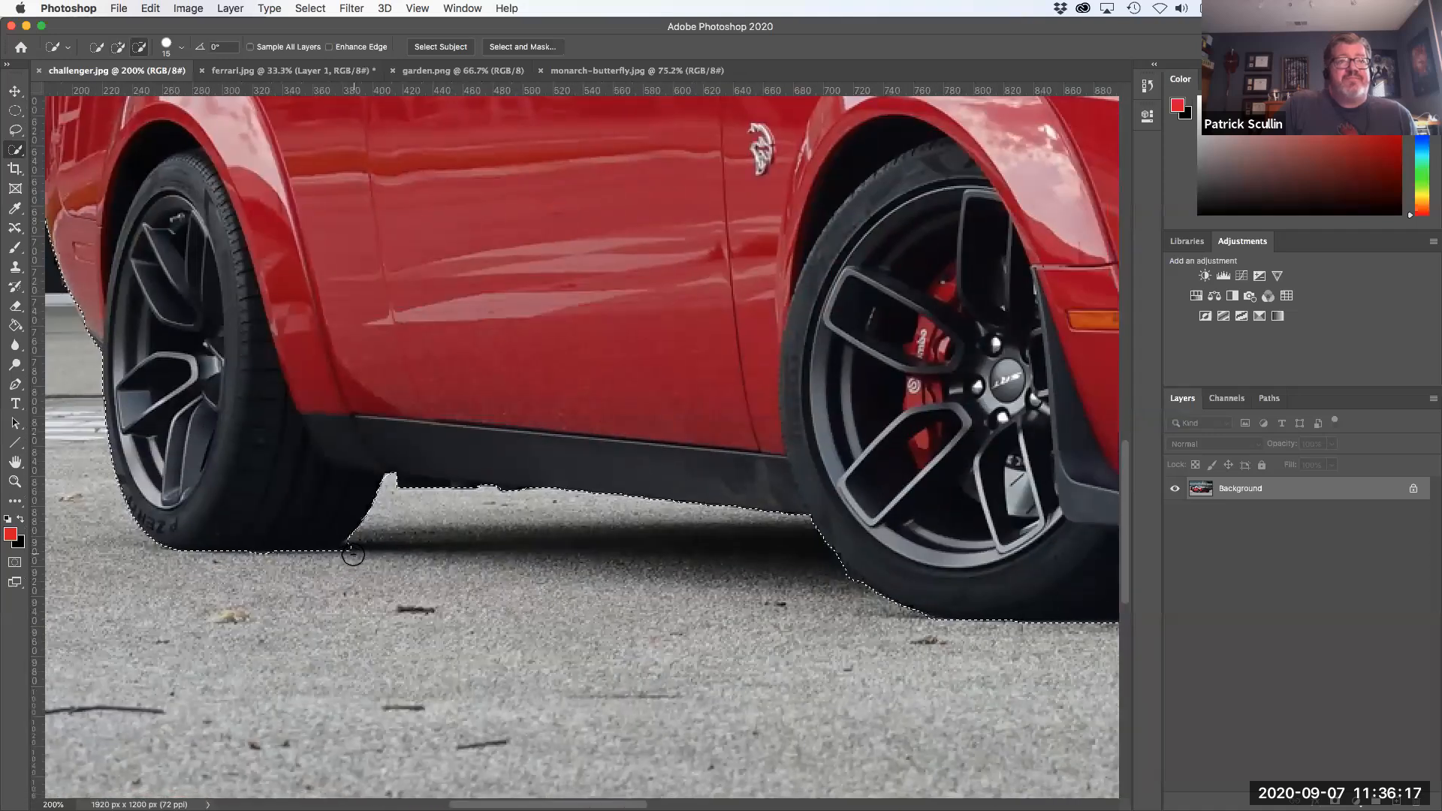
pyautogui.hscroll(10, 357, 607)
pyautogui.scroll(-3, 358, 607)
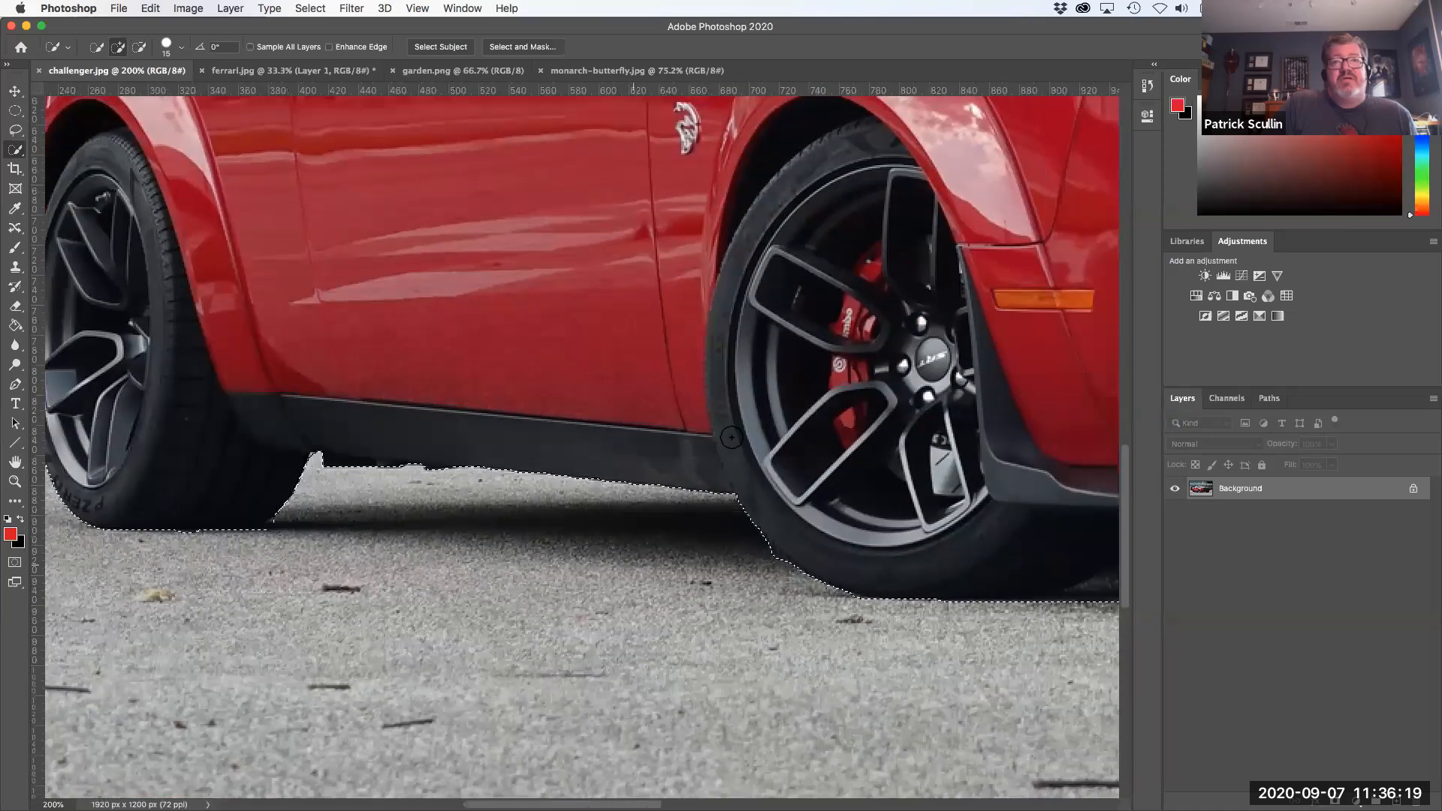
pyautogui.hscroll(10, 413, 534)
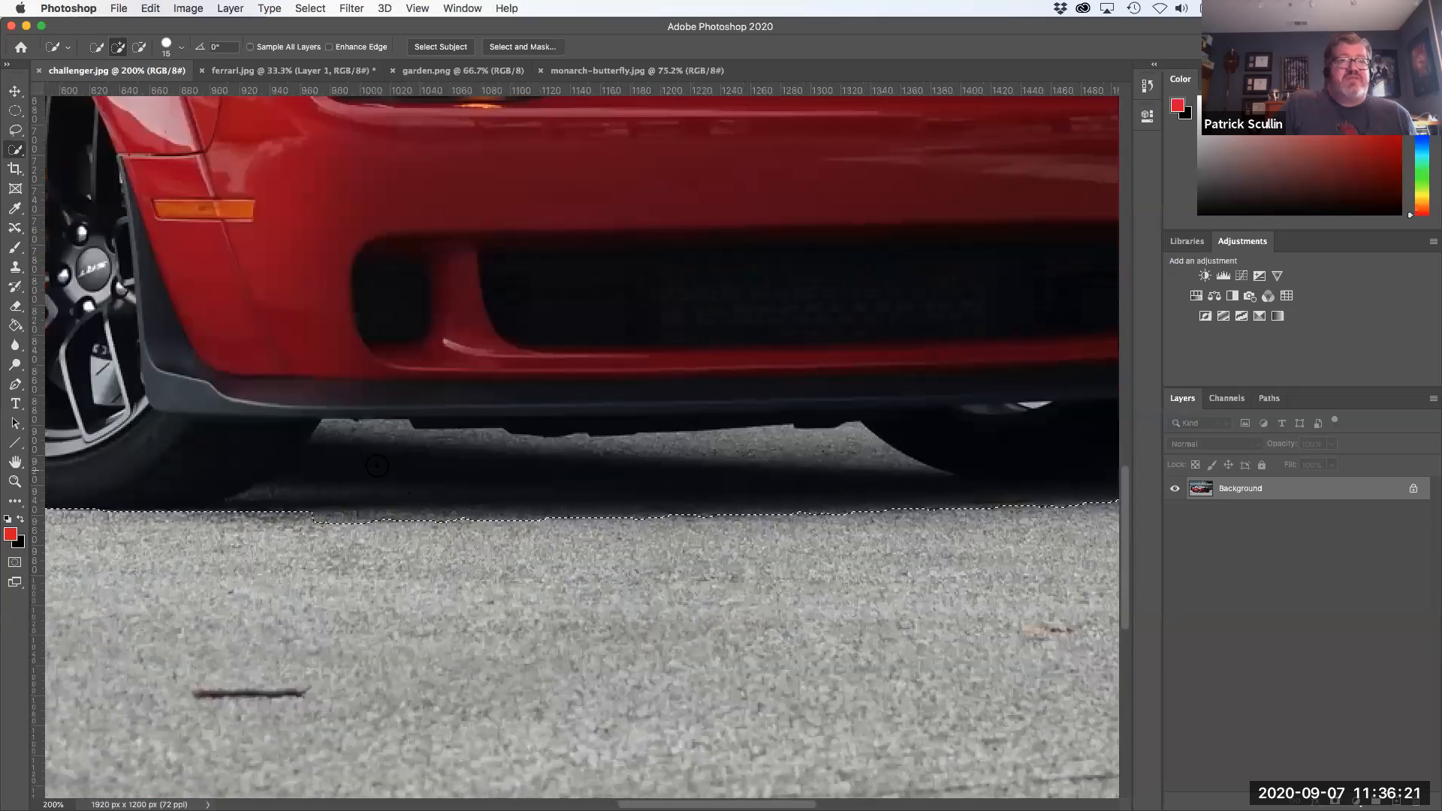
pyautogui.moveTo(327, 534)
pyautogui.mouseDown()
pyautogui.moveTo(354, 480)
pyautogui.moveTo(291, 528)
pyautogui.moveTo(351, 450)
pyautogui.mouseUp()
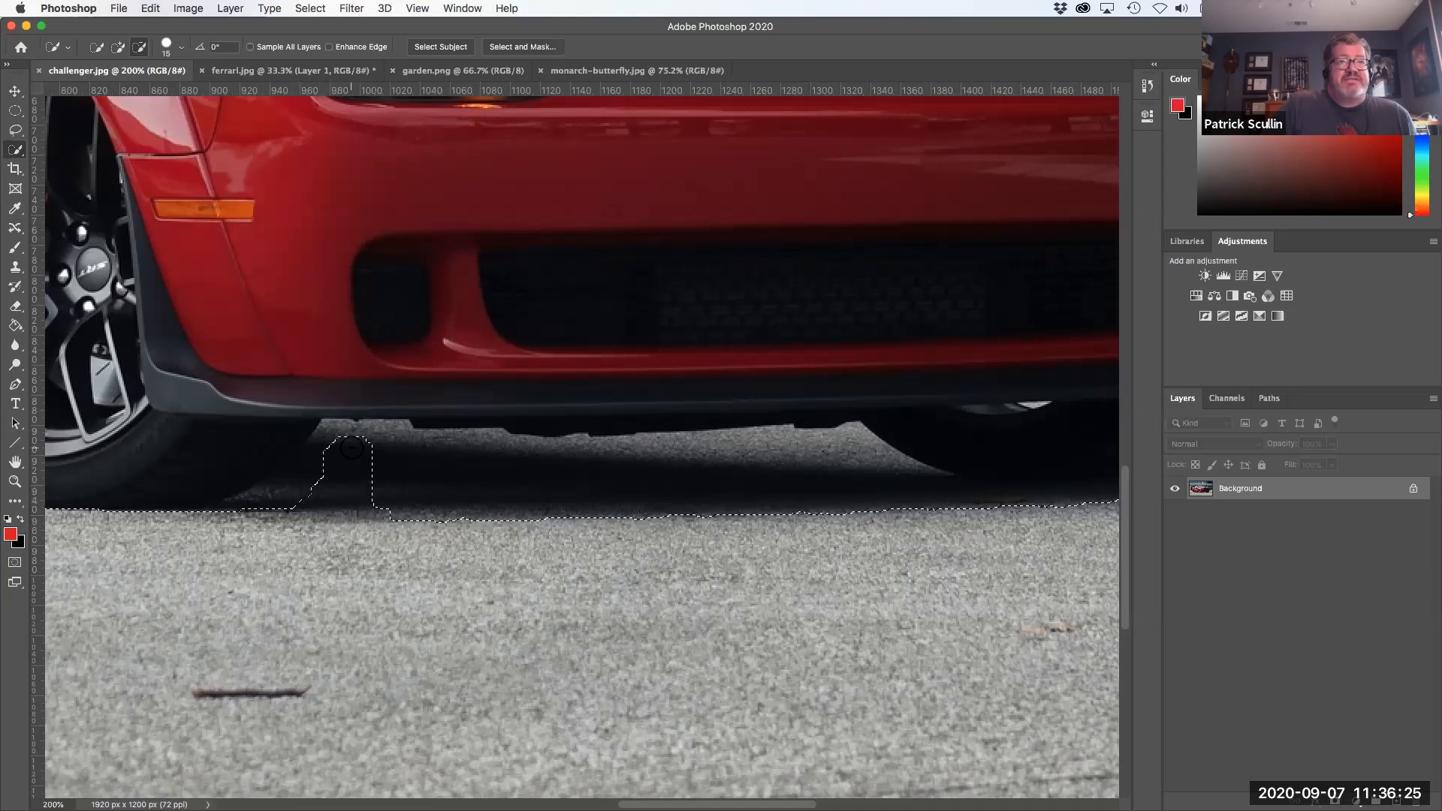
pyautogui.moveTo(264, 517); pyautogui.dragTo(302, 487)
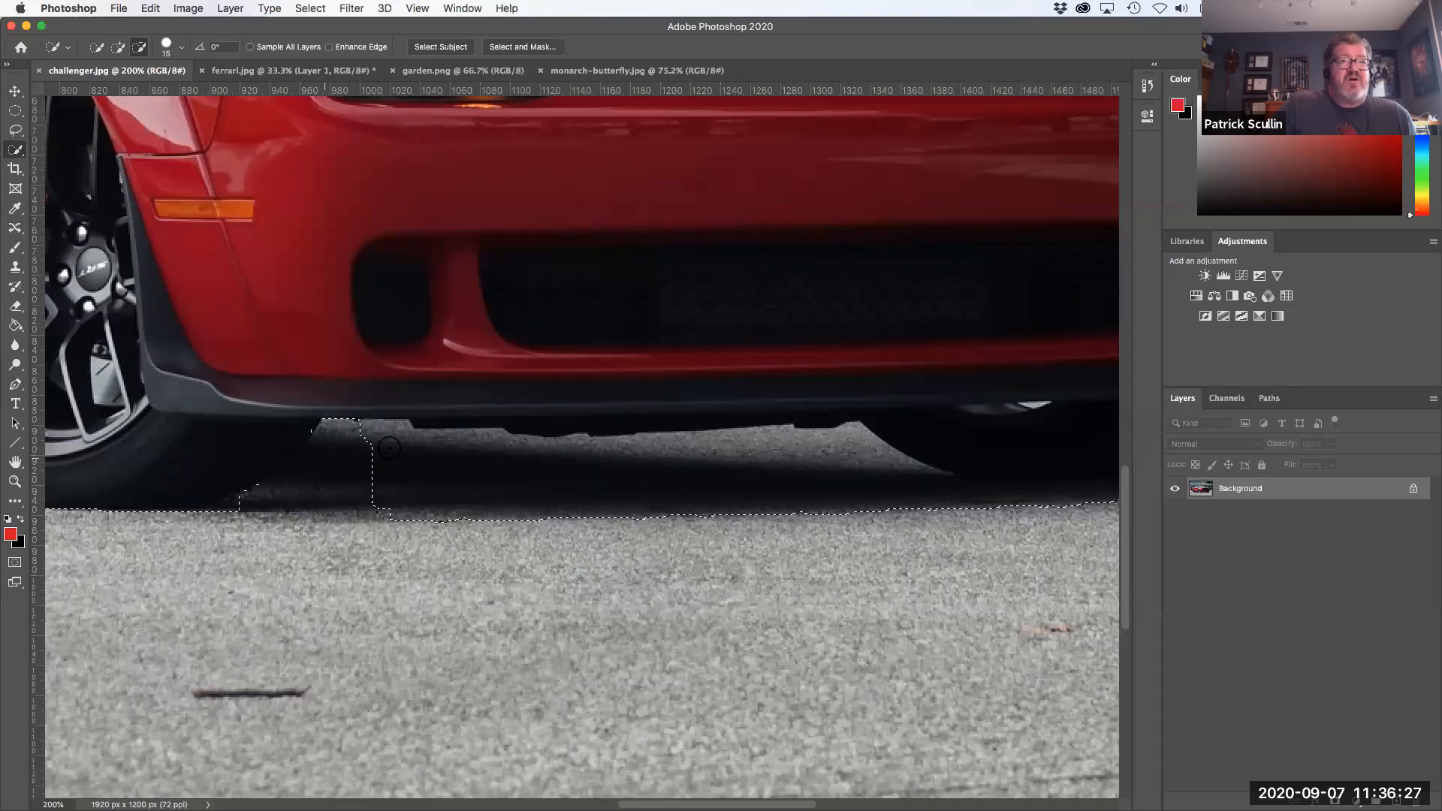
pyautogui.moveTo(426, 450); pyautogui.dragTo(751, 526)
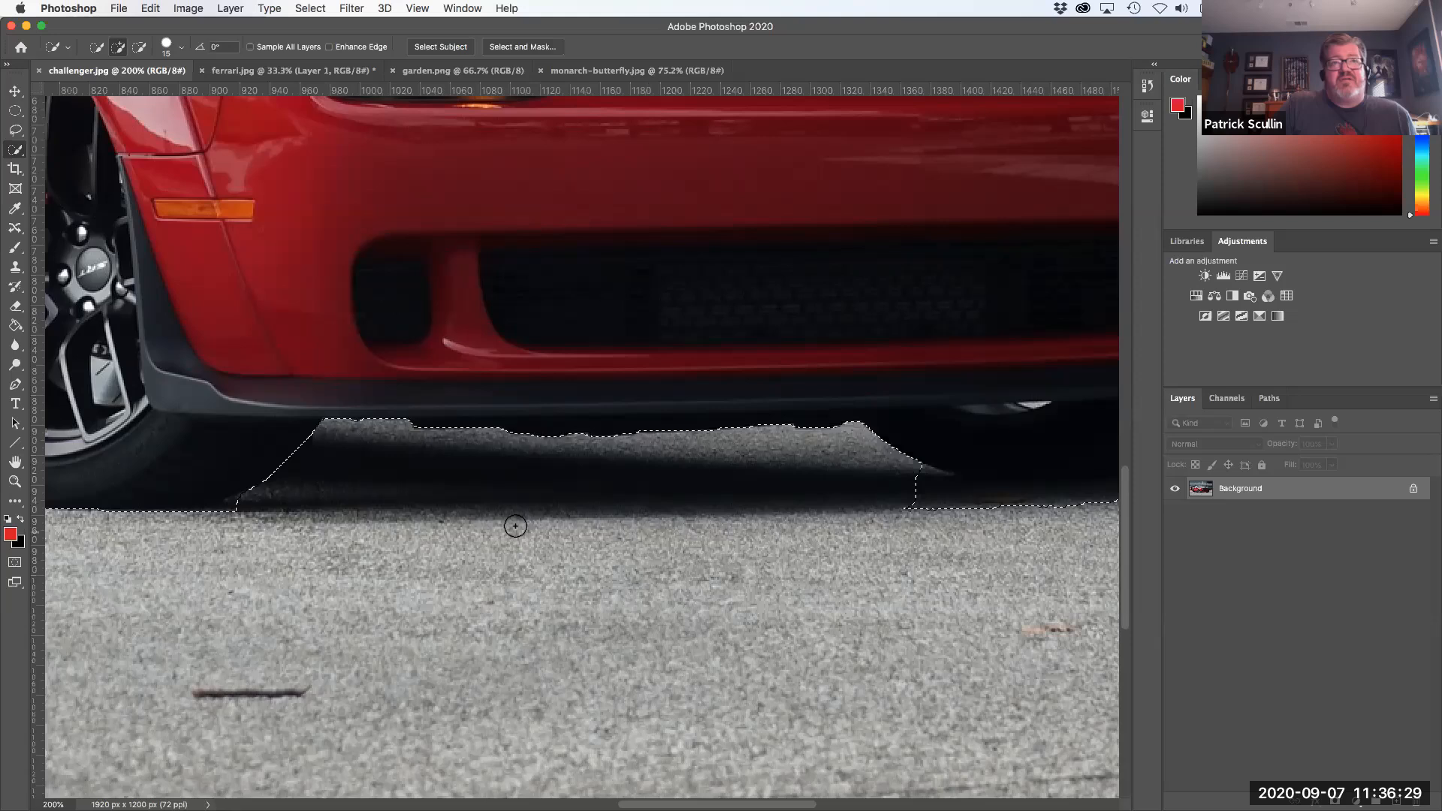
# Subtract the remaining pavement around the far front tire from the selection and undo the stray patch added below that tire
pyautogui.keyDown('alt'); pyautogui.click(235, 515); pyautogui.keyUp('alt')
pyautogui.moveTo(887, 524)
pyautogui.mouseDown()
pyautogui.moveTo(984, 524)
pyautogui.moveTo(245, 536)
pyautogui.mouseUp()
pyautogui.keyDown('alt'); pyautogui.click(673, 499); pyautogui.keyUp('alt')
pyautogui.moveTo(666, 498); pyautogui.dragTo(542, 518)
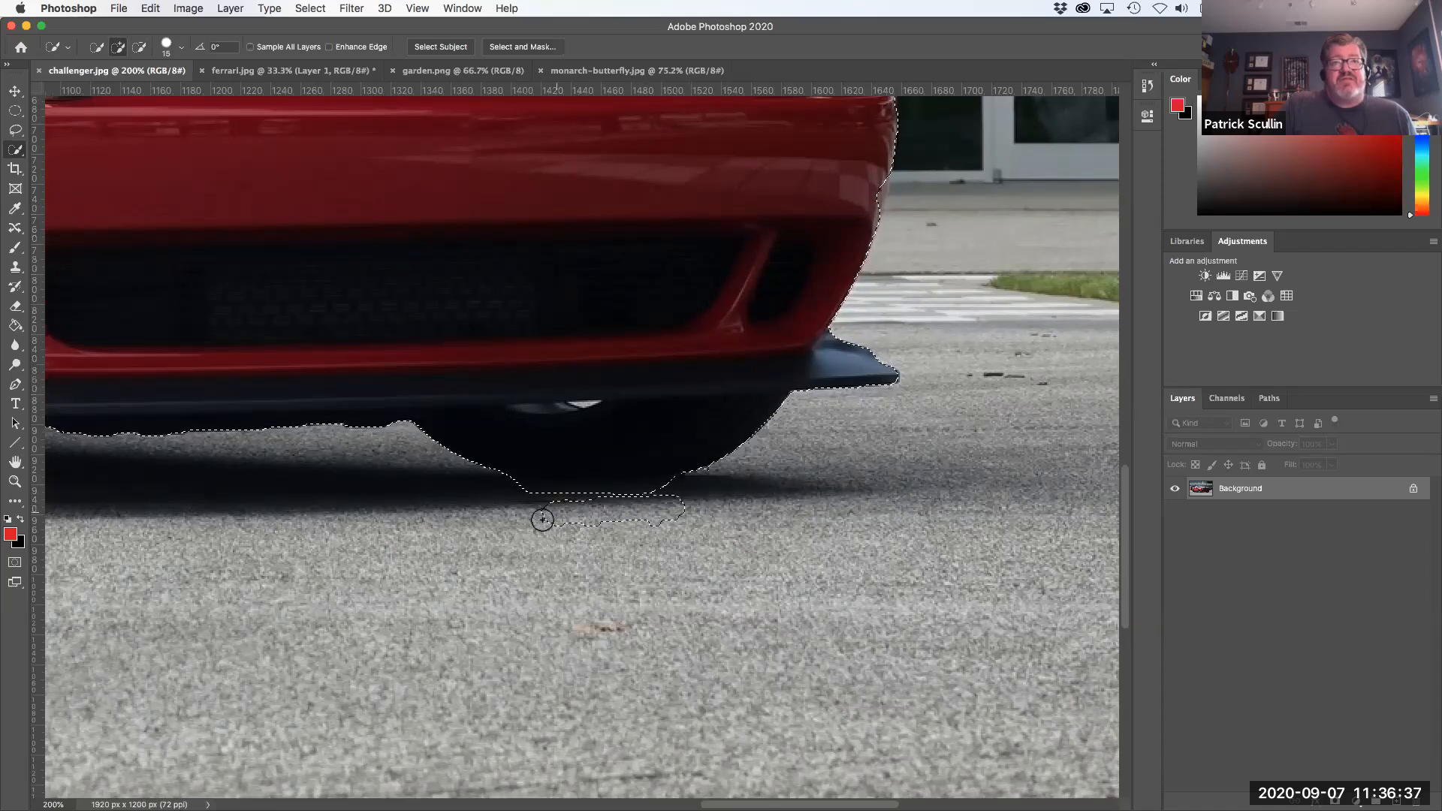
pyautogui.press('super+z')
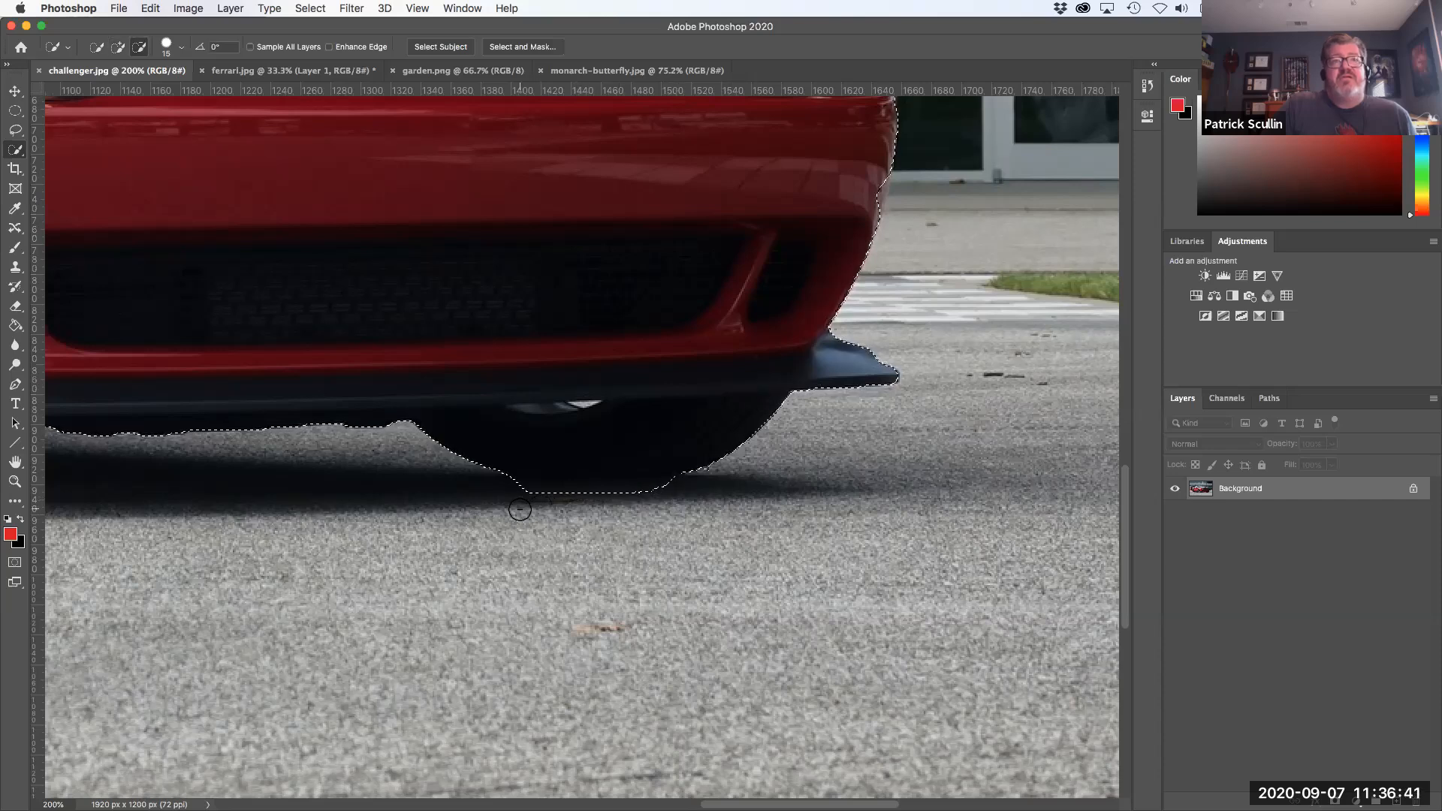
# Clear the selection and reselect the car with the Object Selection Tool in Rectangle mode, using a box about 1569 by 663 px
pyautogui.press('super+0')
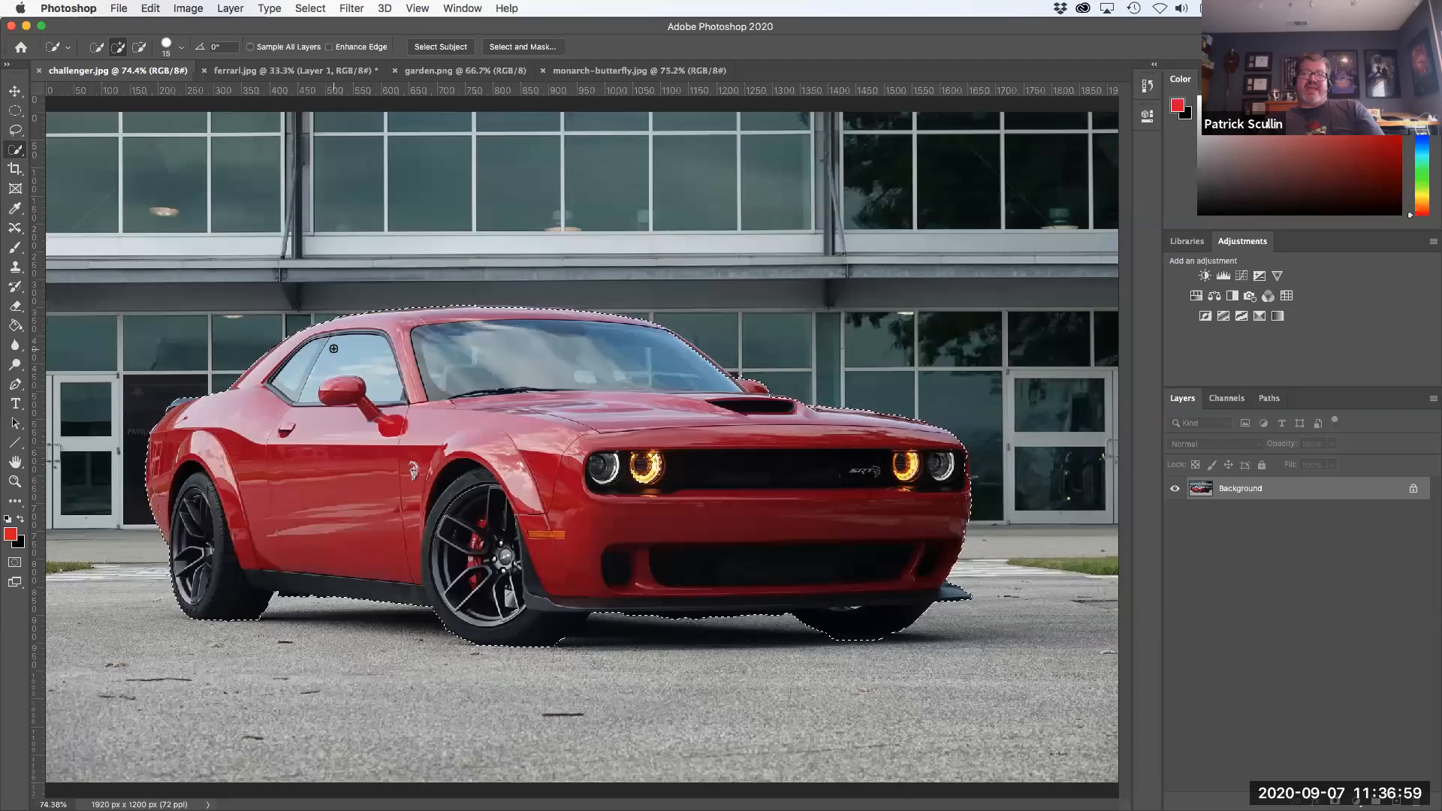
pyautogui.rightClick(18, 150)
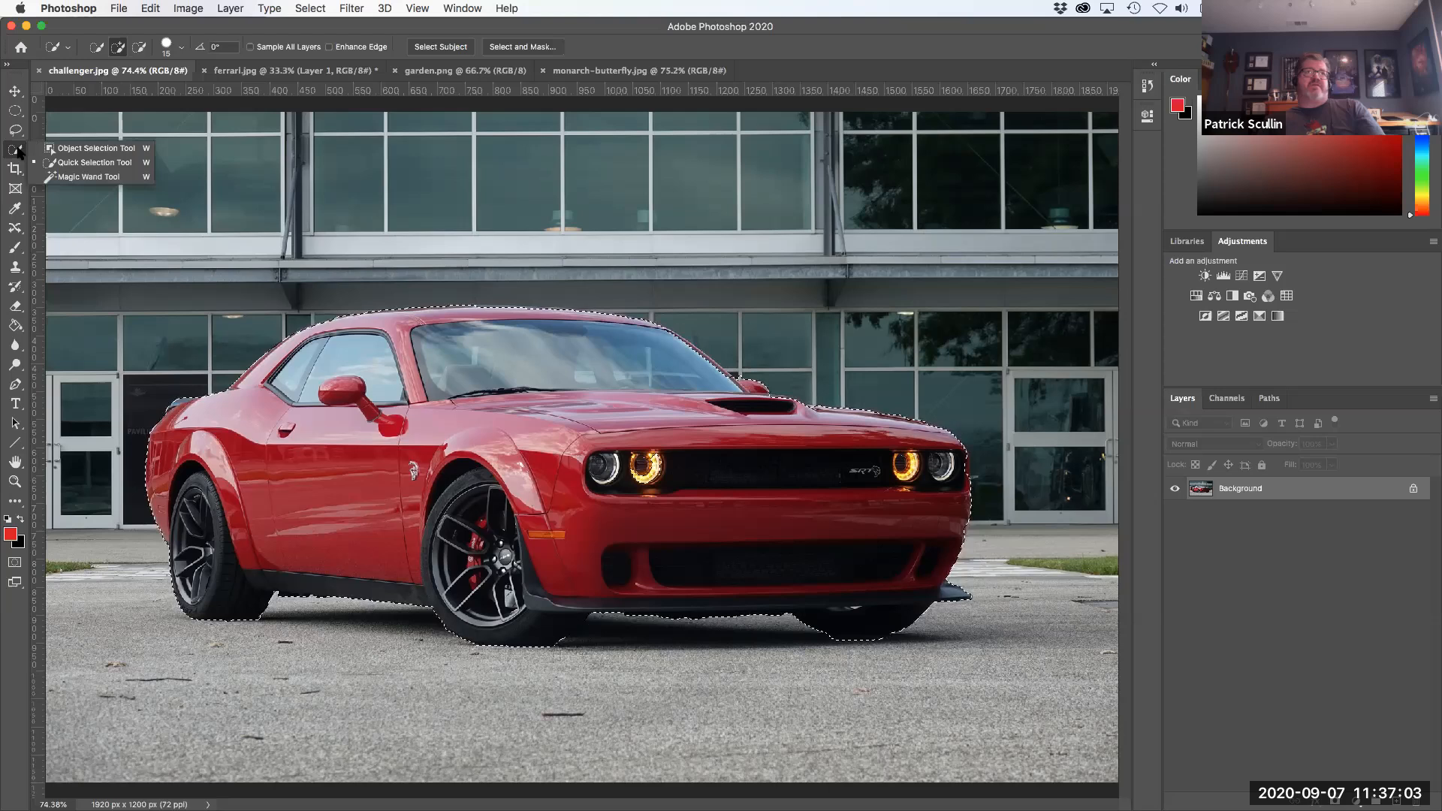
pyautogui.click(118, 153)
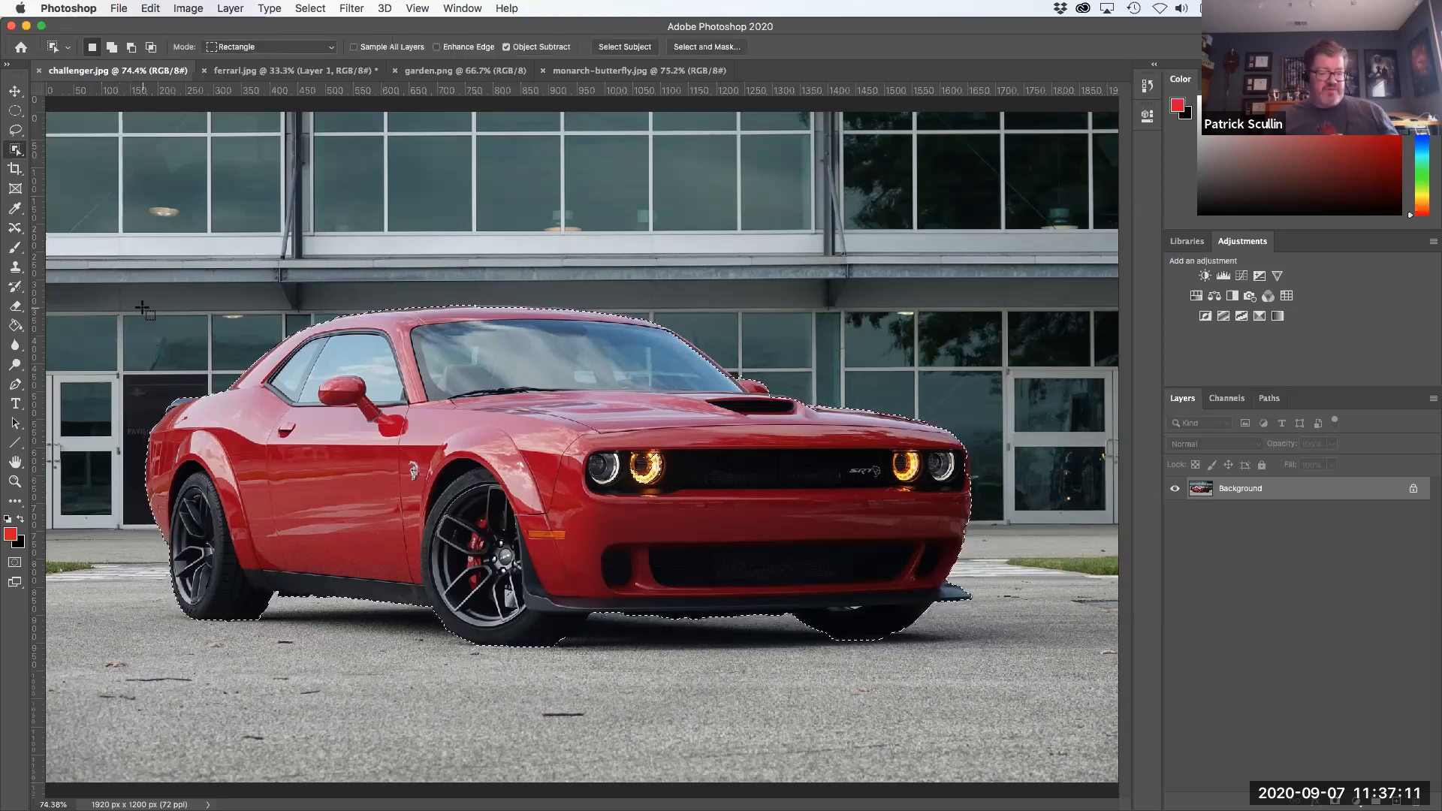
pyautogui.press('super+d')
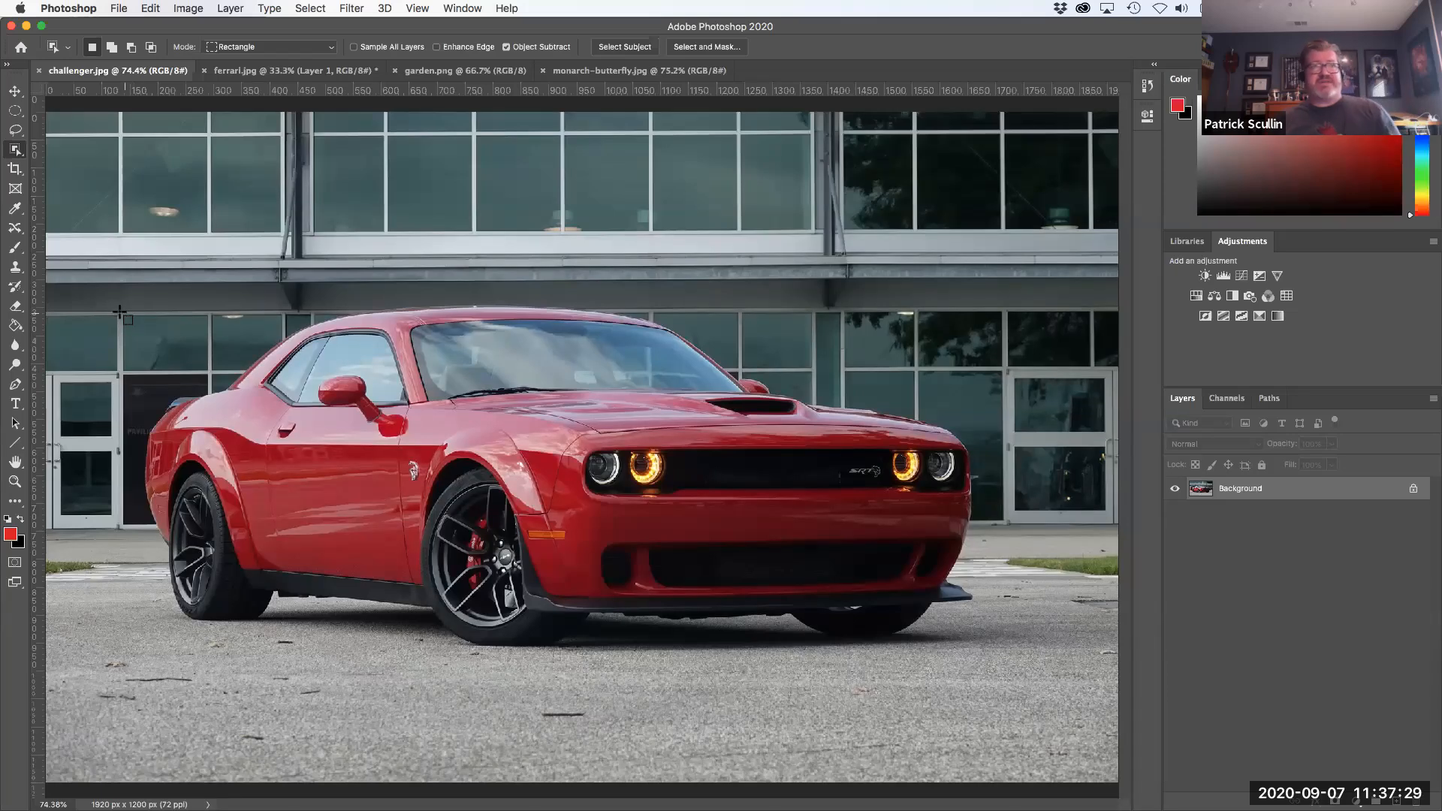
pyautogui.moveTo(117, 296); pyautogui.dragTo(993, 664)
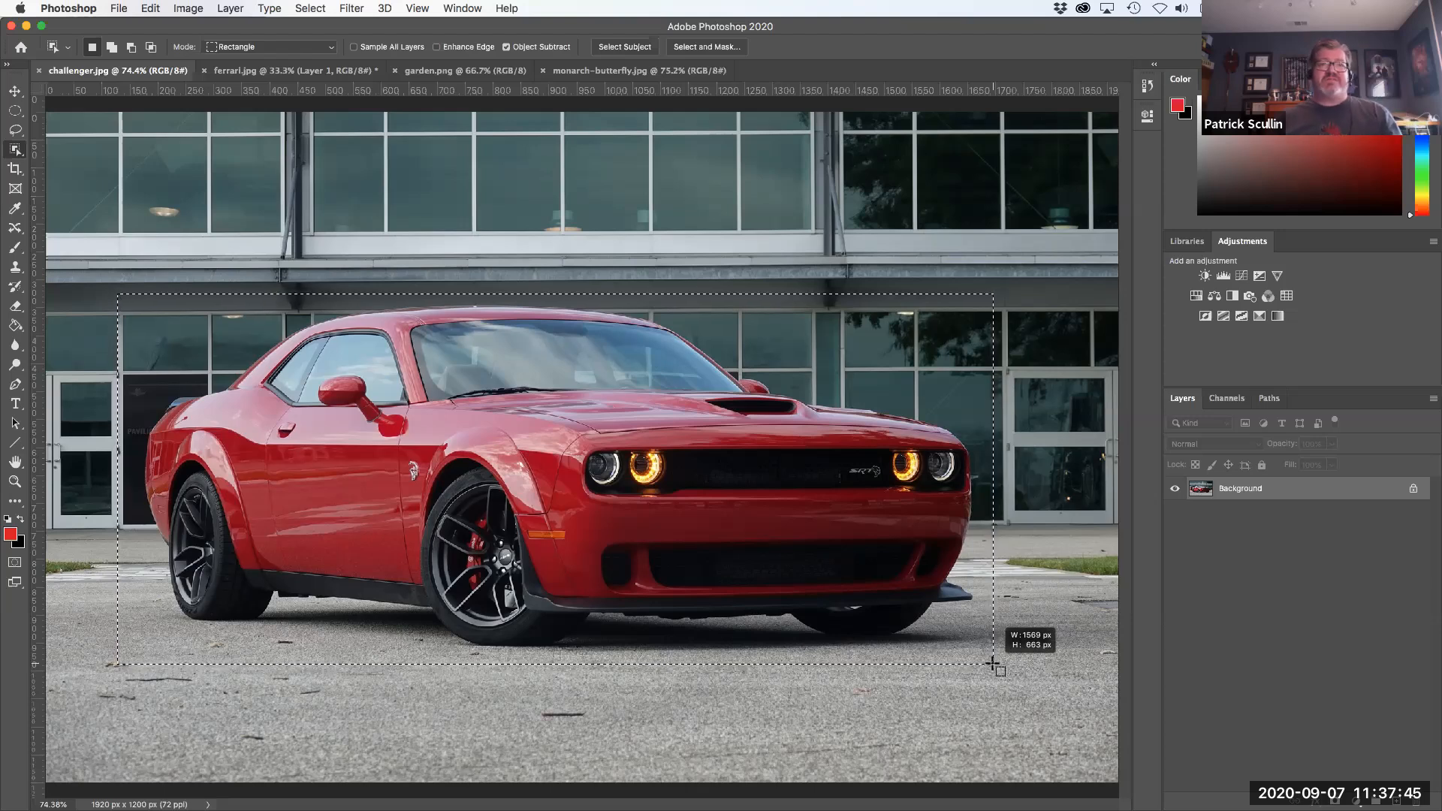
pyautogui.moveTo(992, 663); pyautogui.dragTo(992, 664)
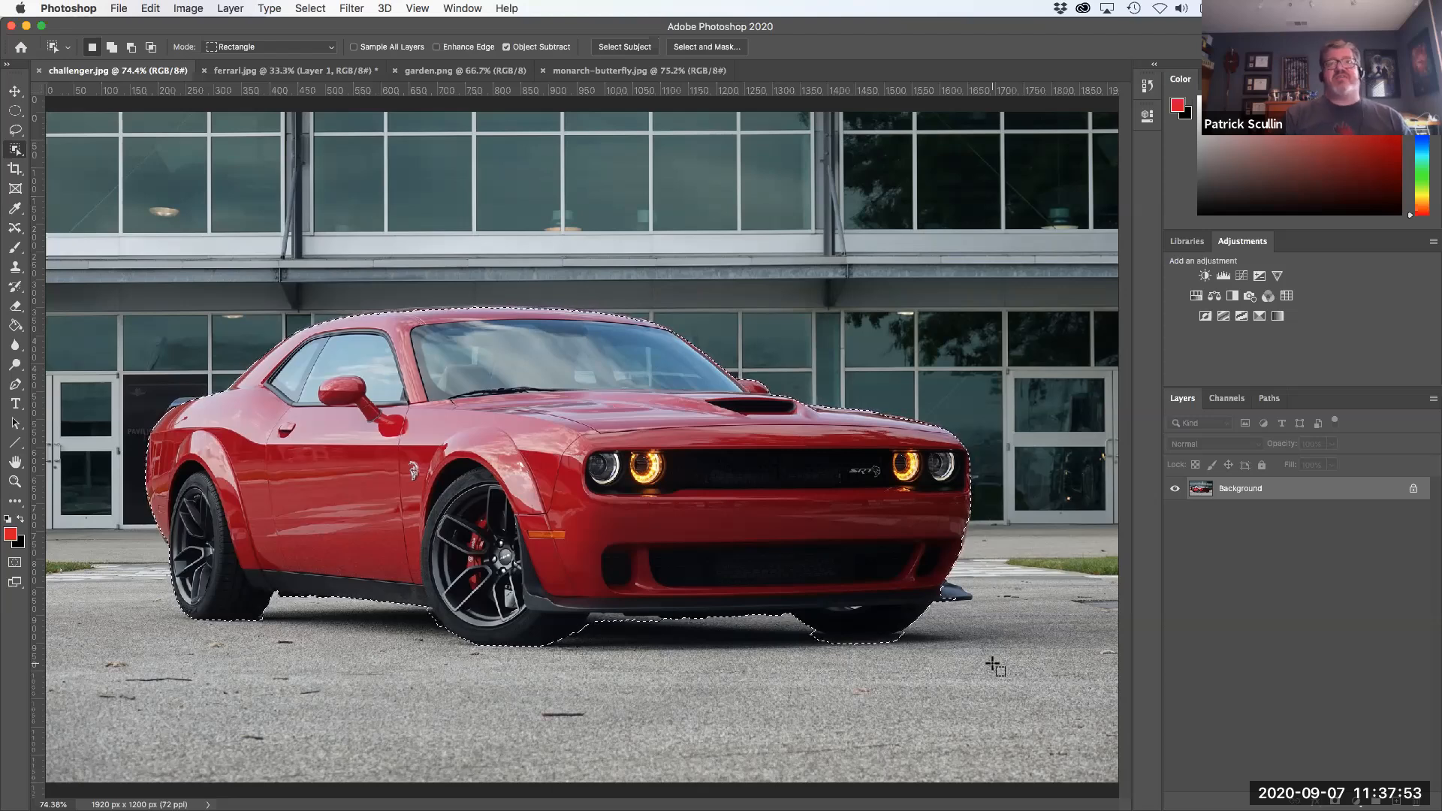
pyautogui.click(15, 149)
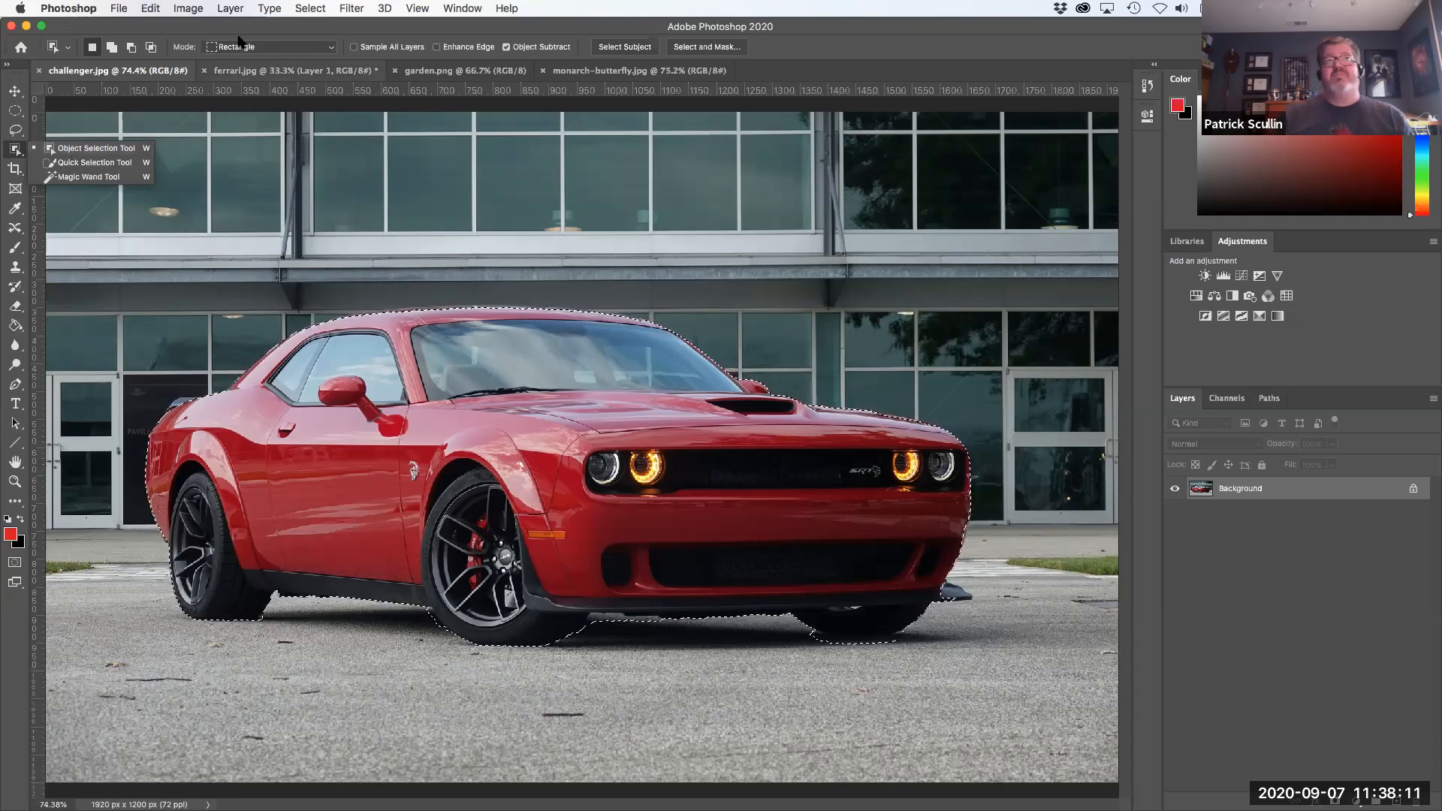
pyautogui.click(199, 29)
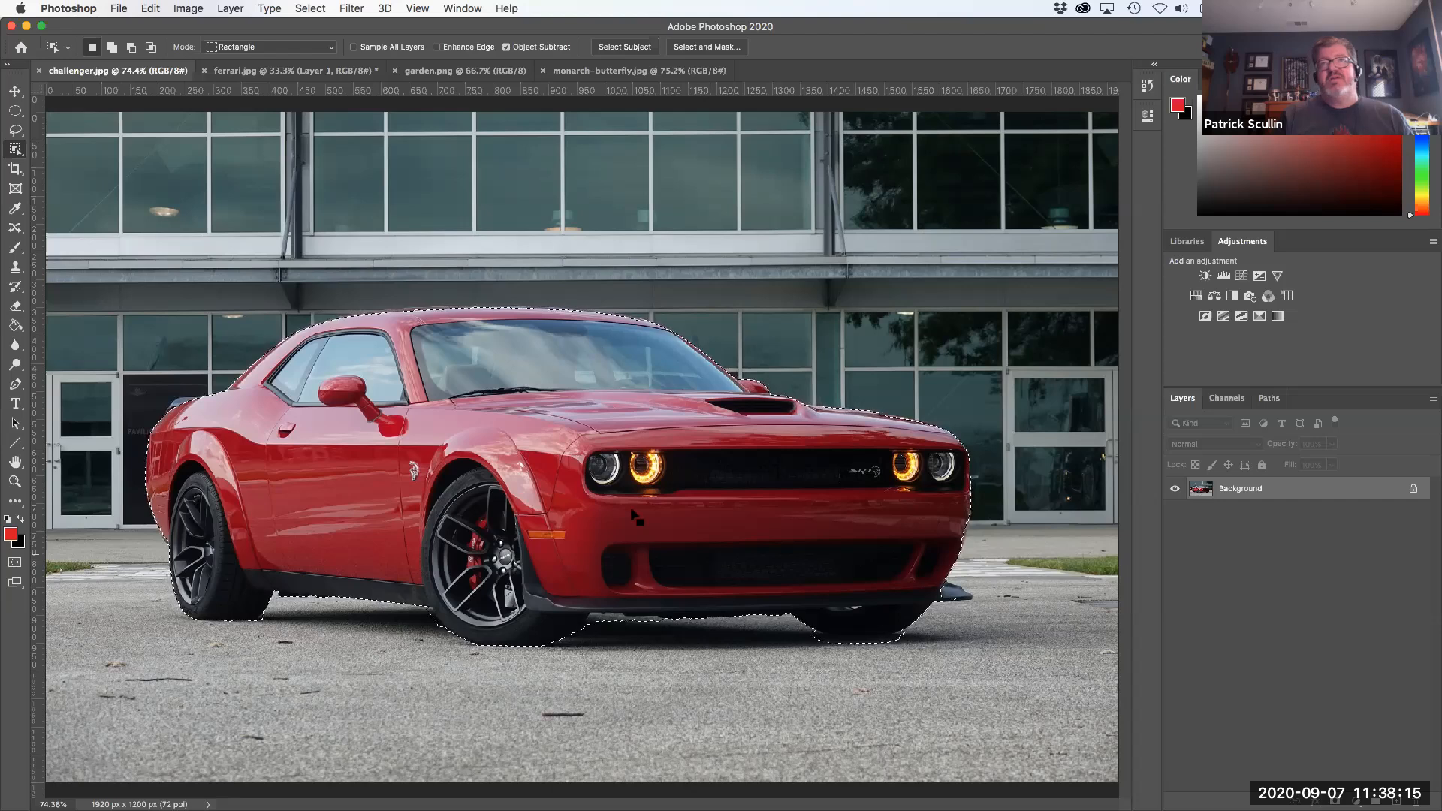
pyautogui.click(18, 165)
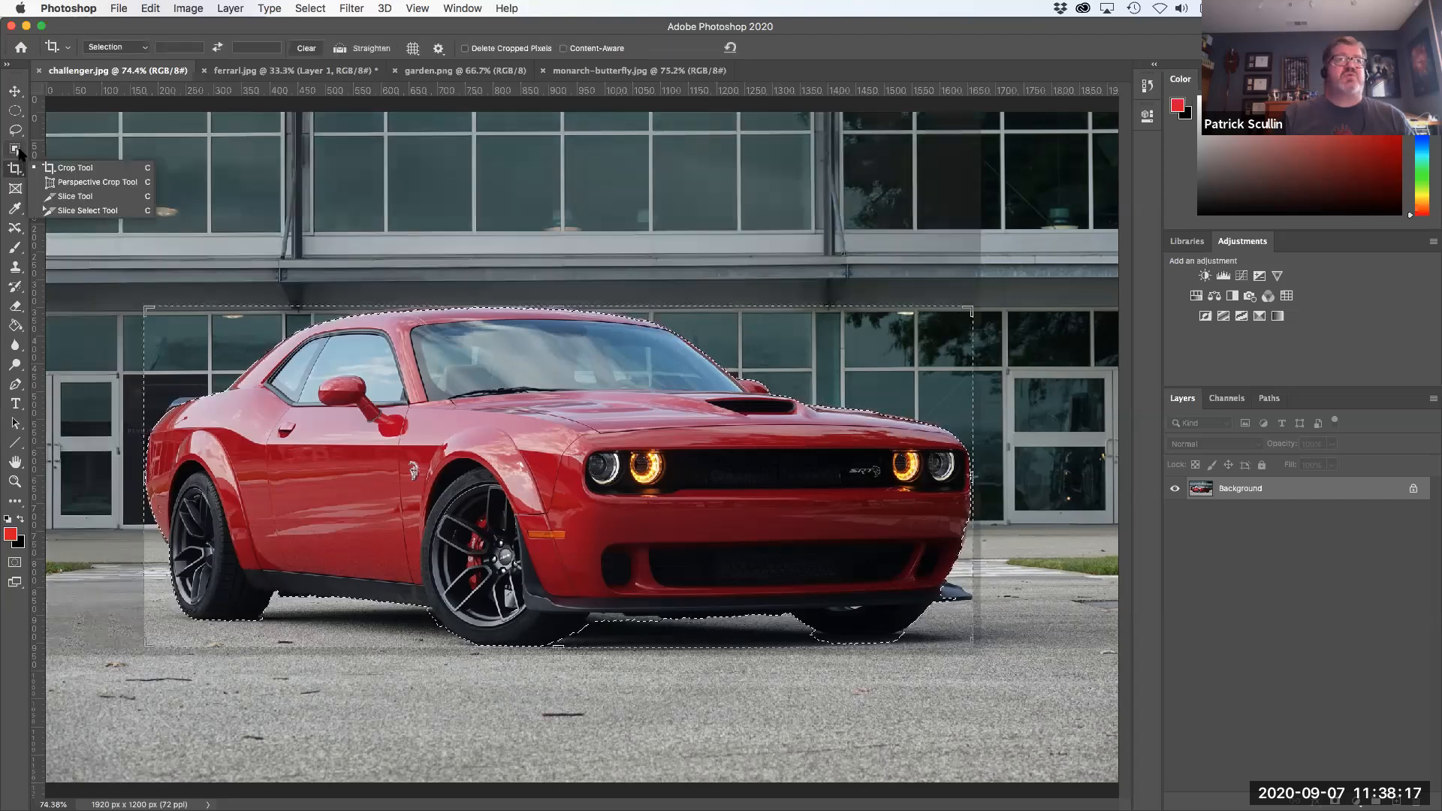
pyautogui.click(18, 150)
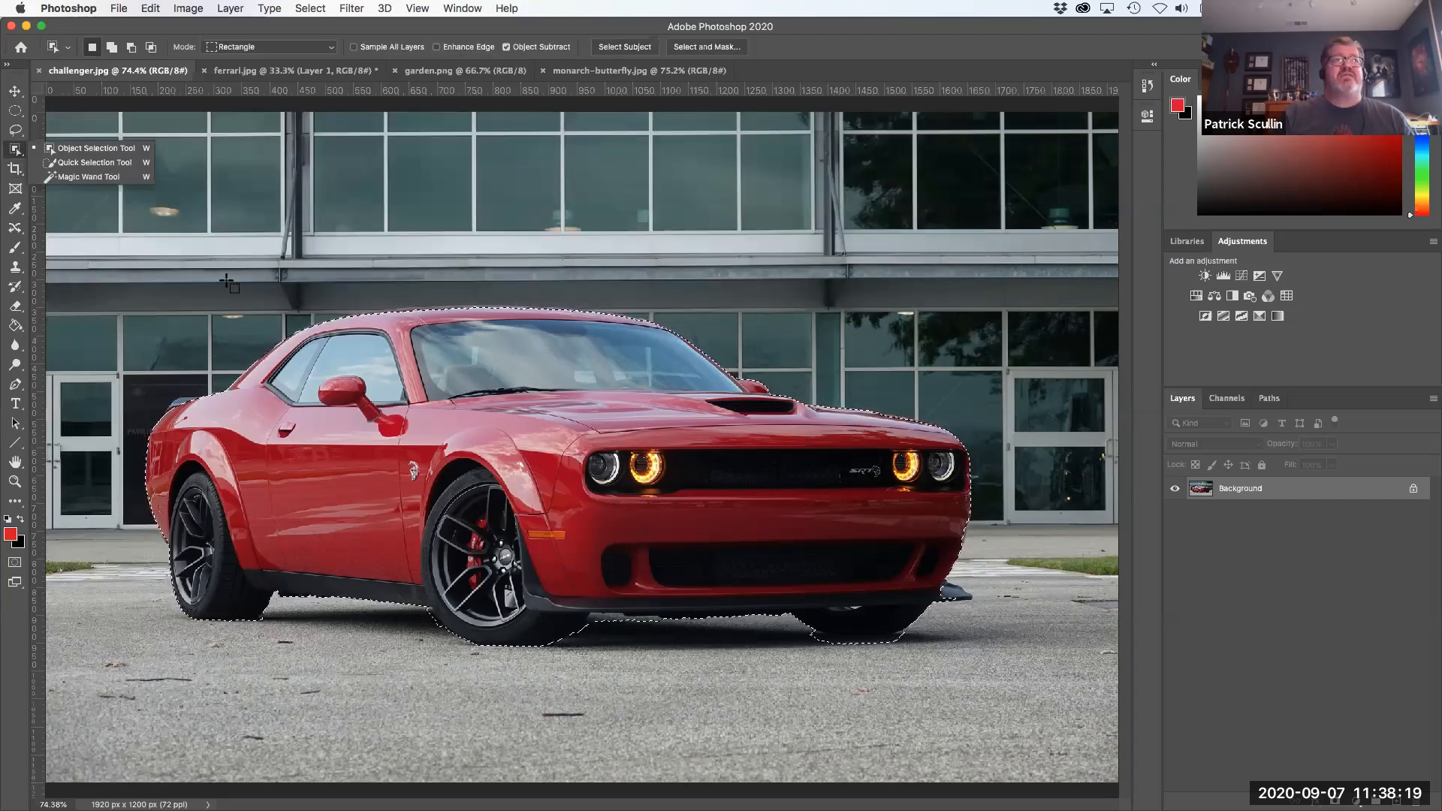